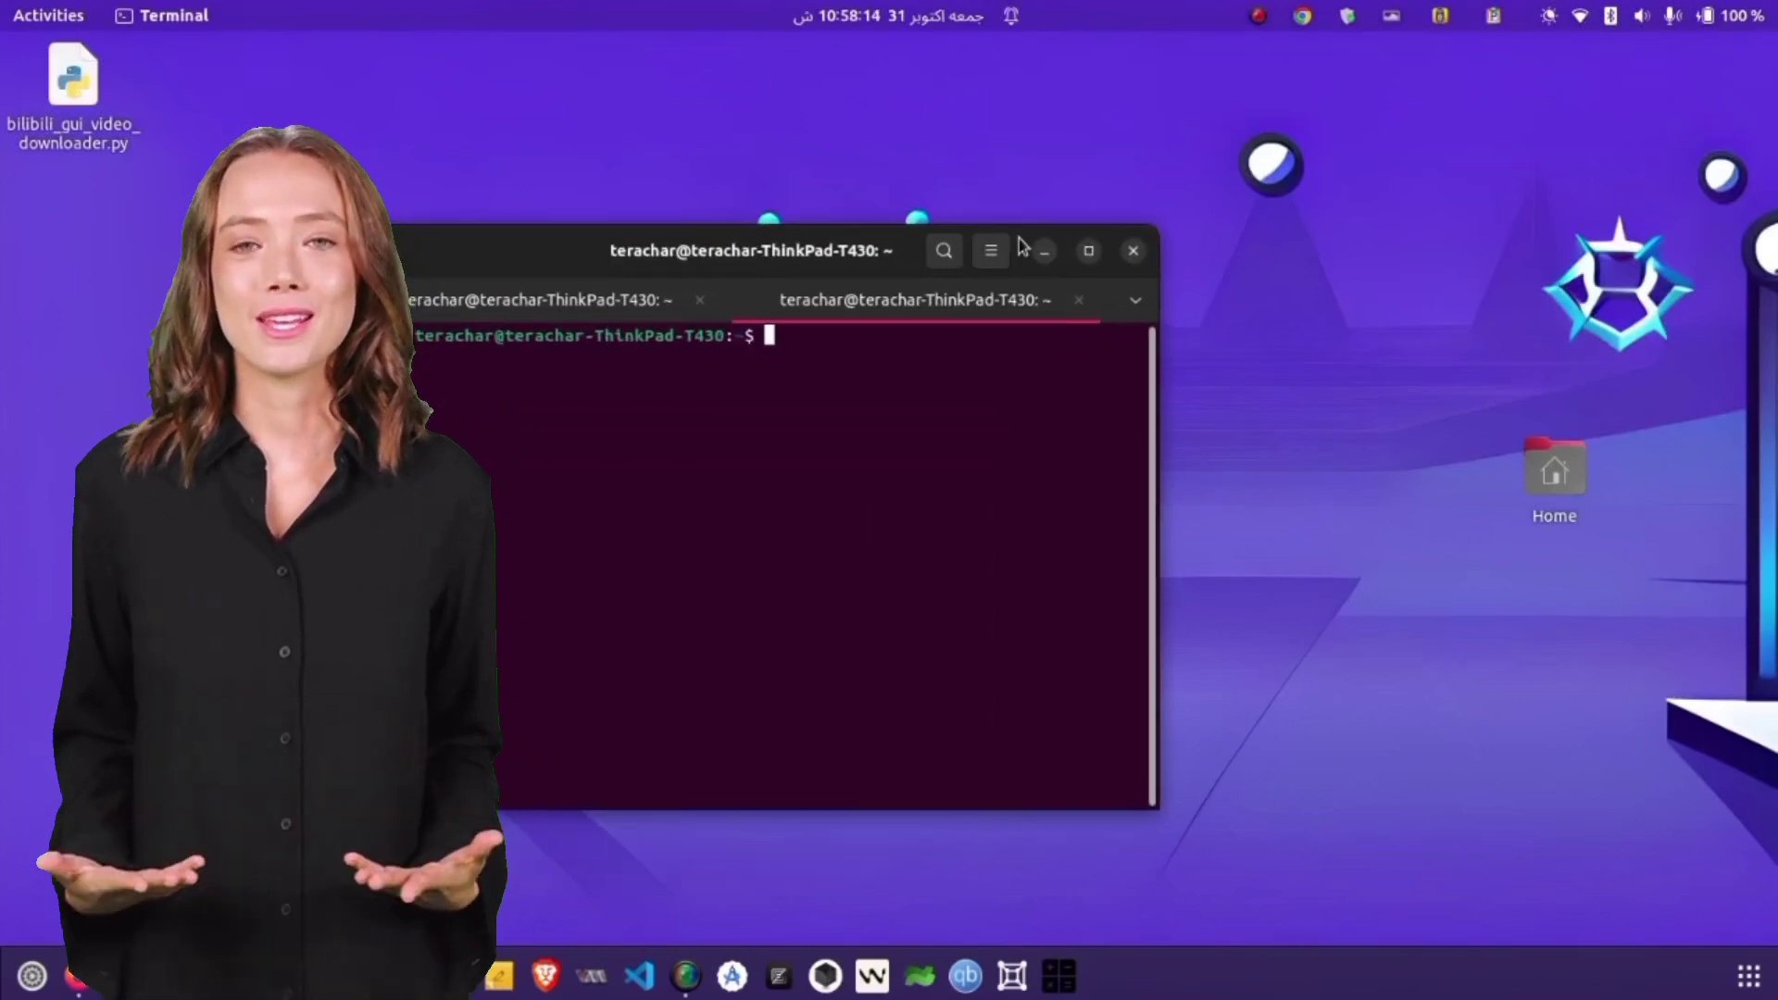
Run scrcpy and pin the V2333 phone mirror at the right edge, always on top
{"action": "left_click", "coordinate": [1136, 250]}
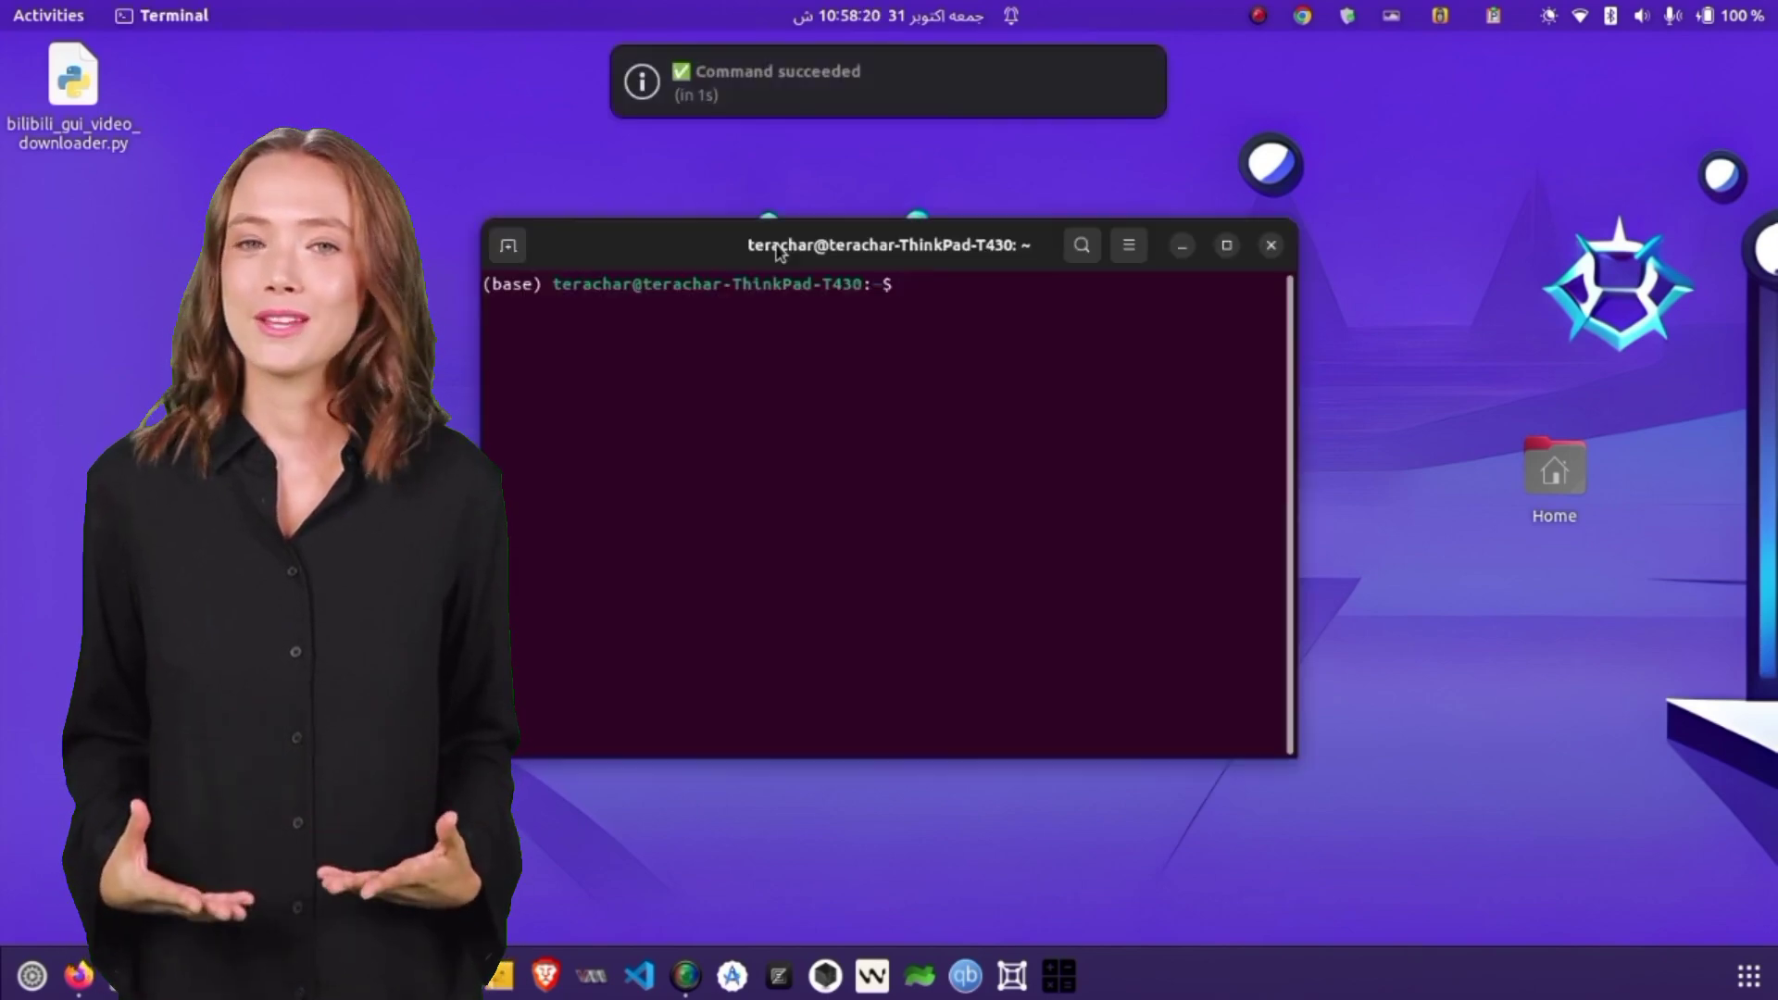
{"action": "type", "text": "scrcpy"}
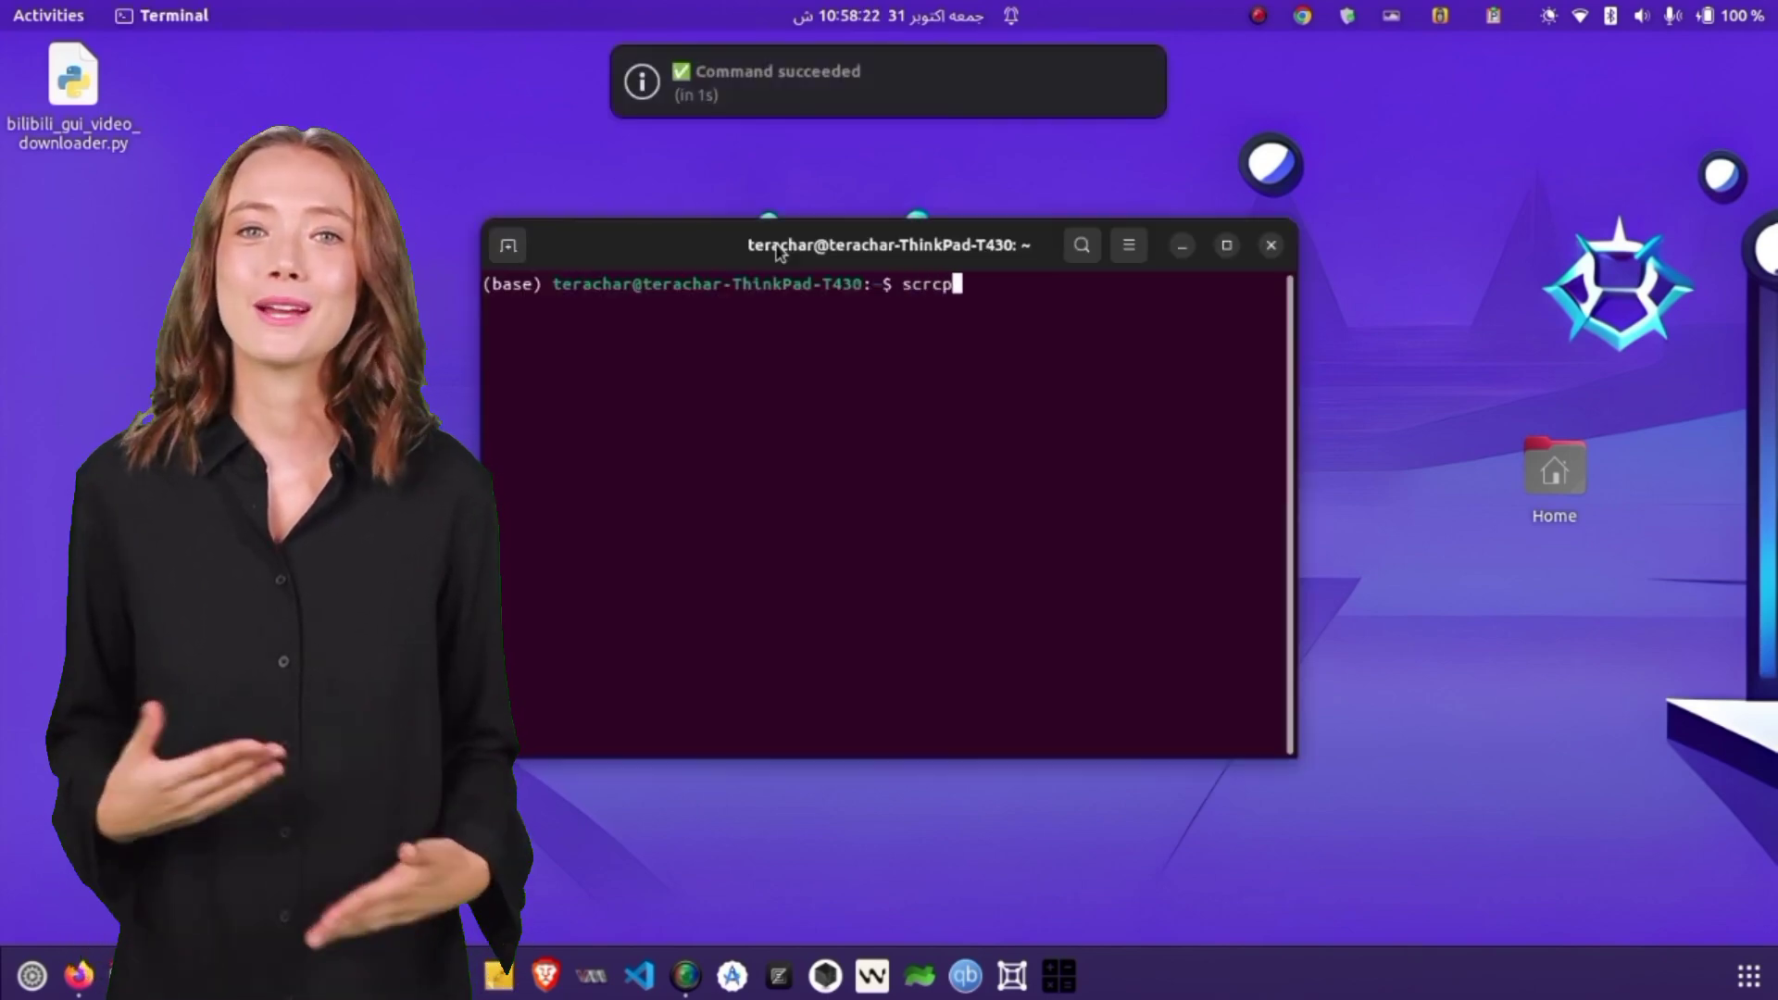
{"action": "key", "text": "Return"}
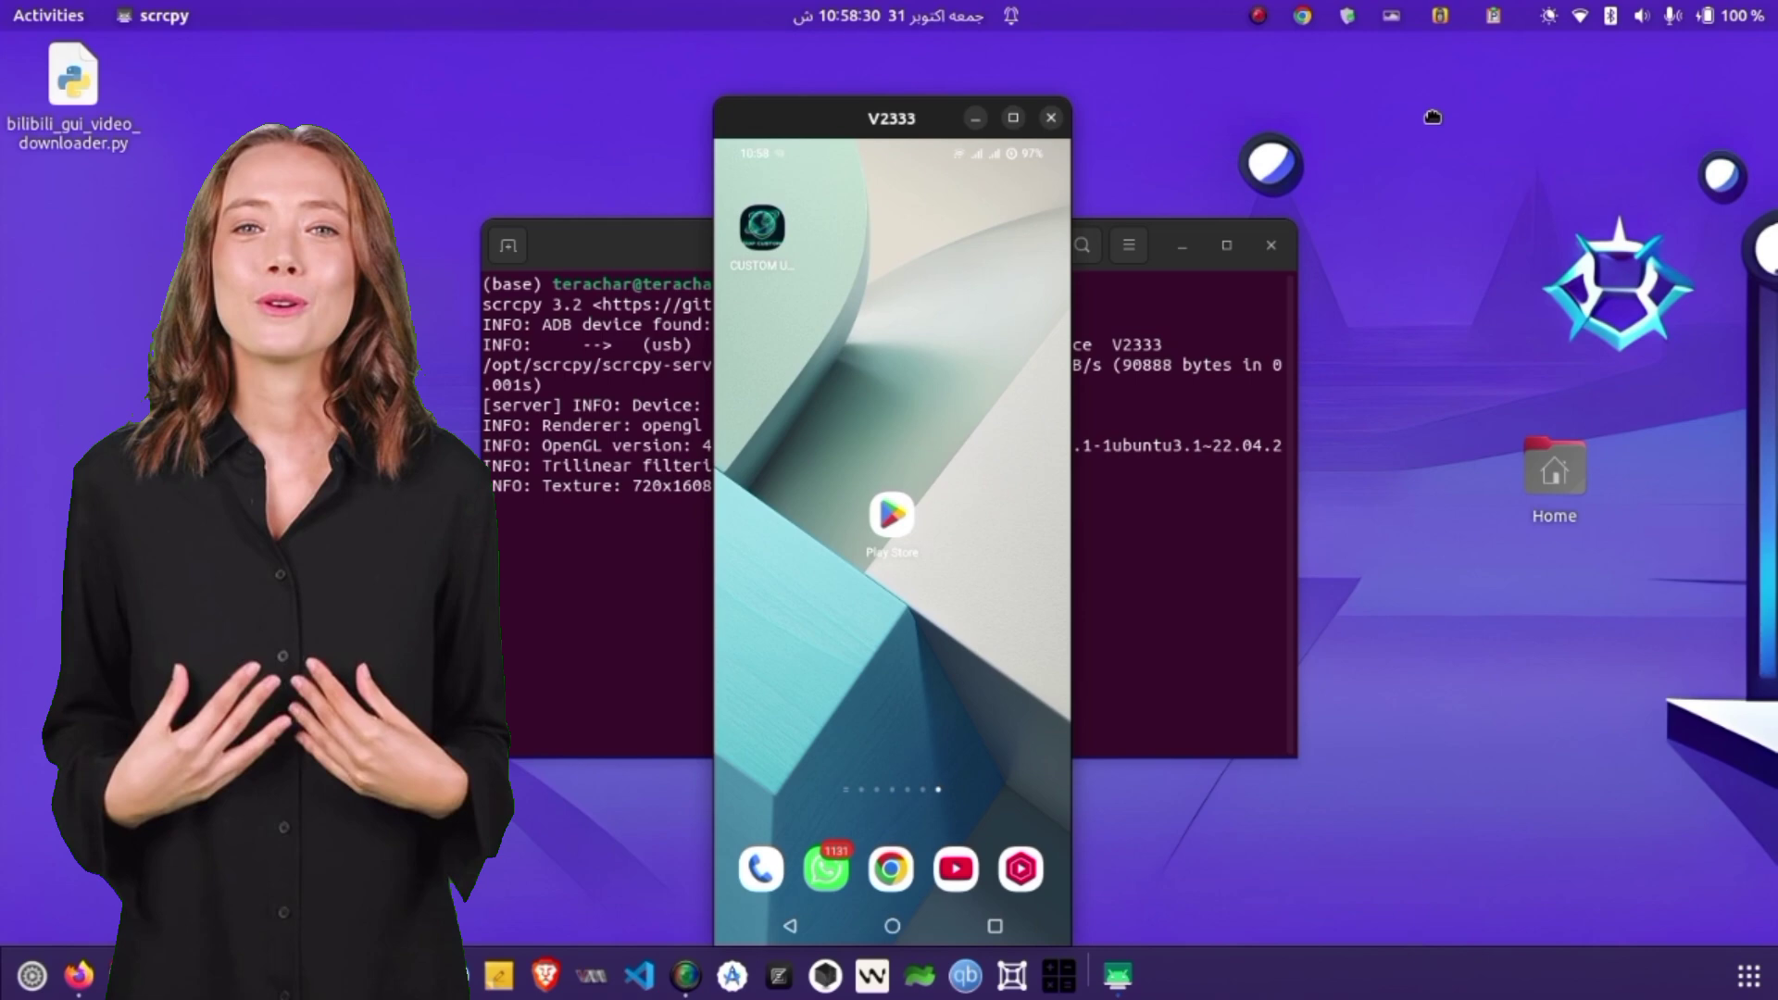
{"action": "left_click_drag", "start_coordinate": [875, 124], "coordinate": [1567, 72]}
{"action": "right_click", "coordinate": [1568, 72]}
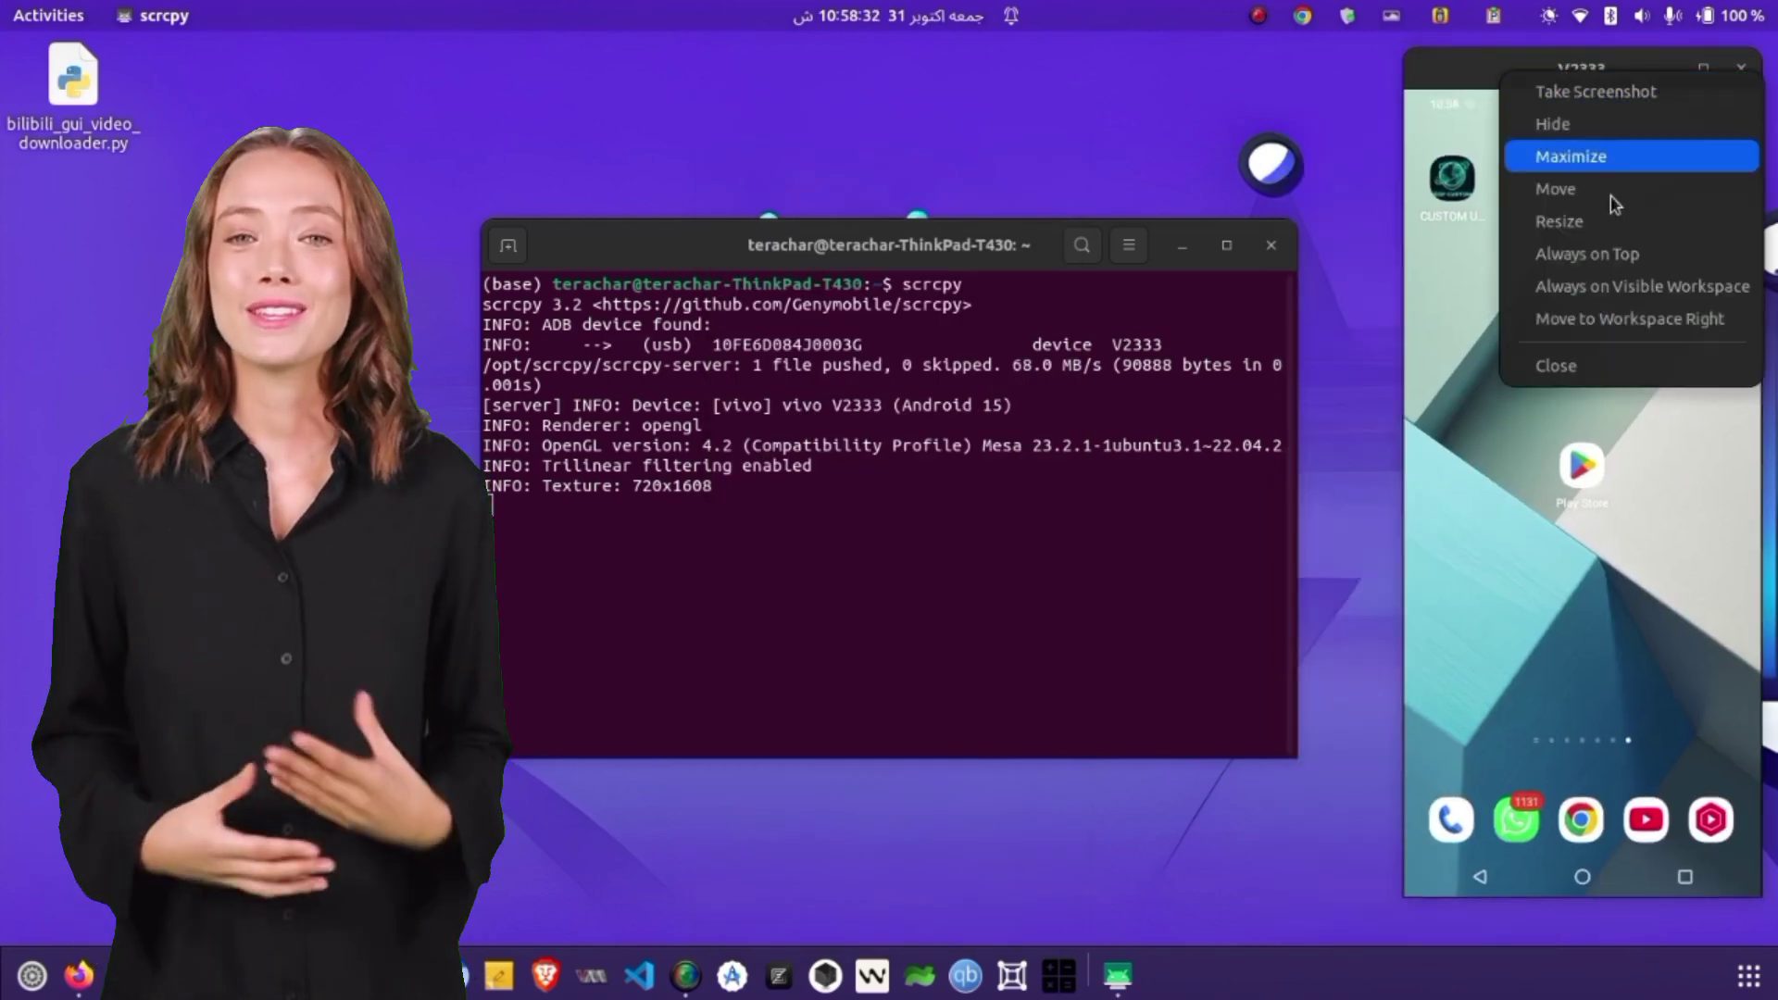
{"action": "left_click", "coordinate": [1618, 255]}
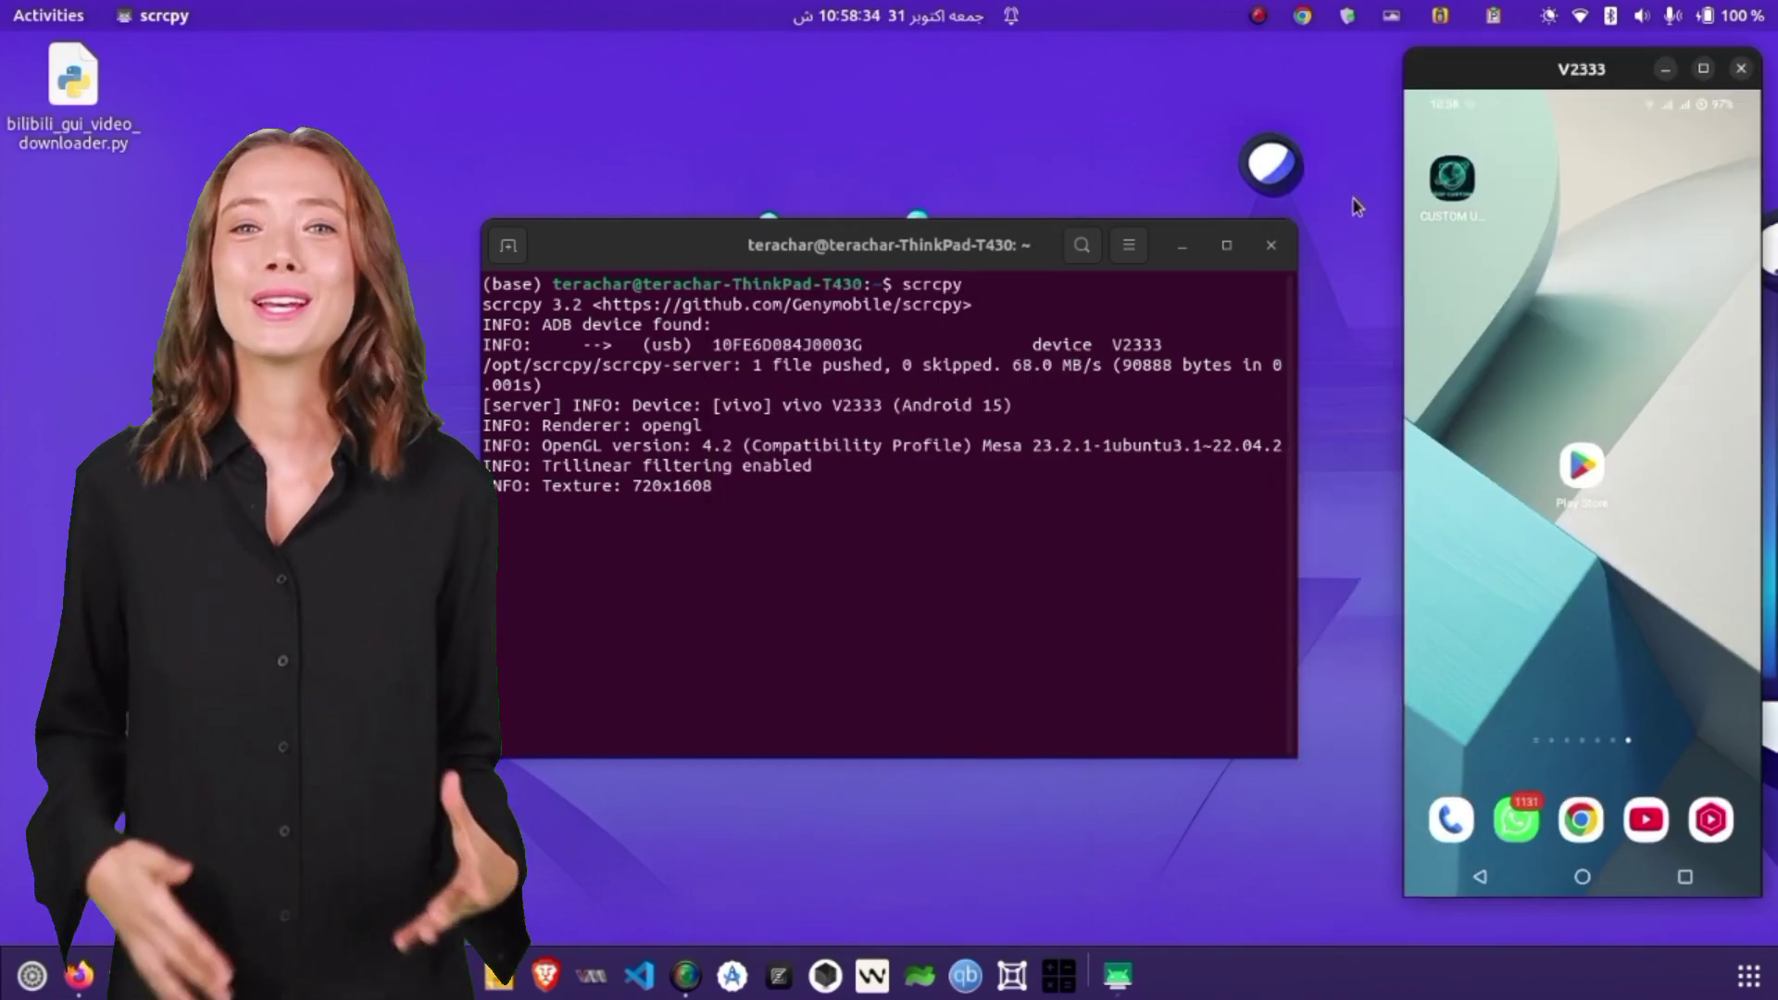
{"action": "left_click", "coordinate": [1179, 244]}
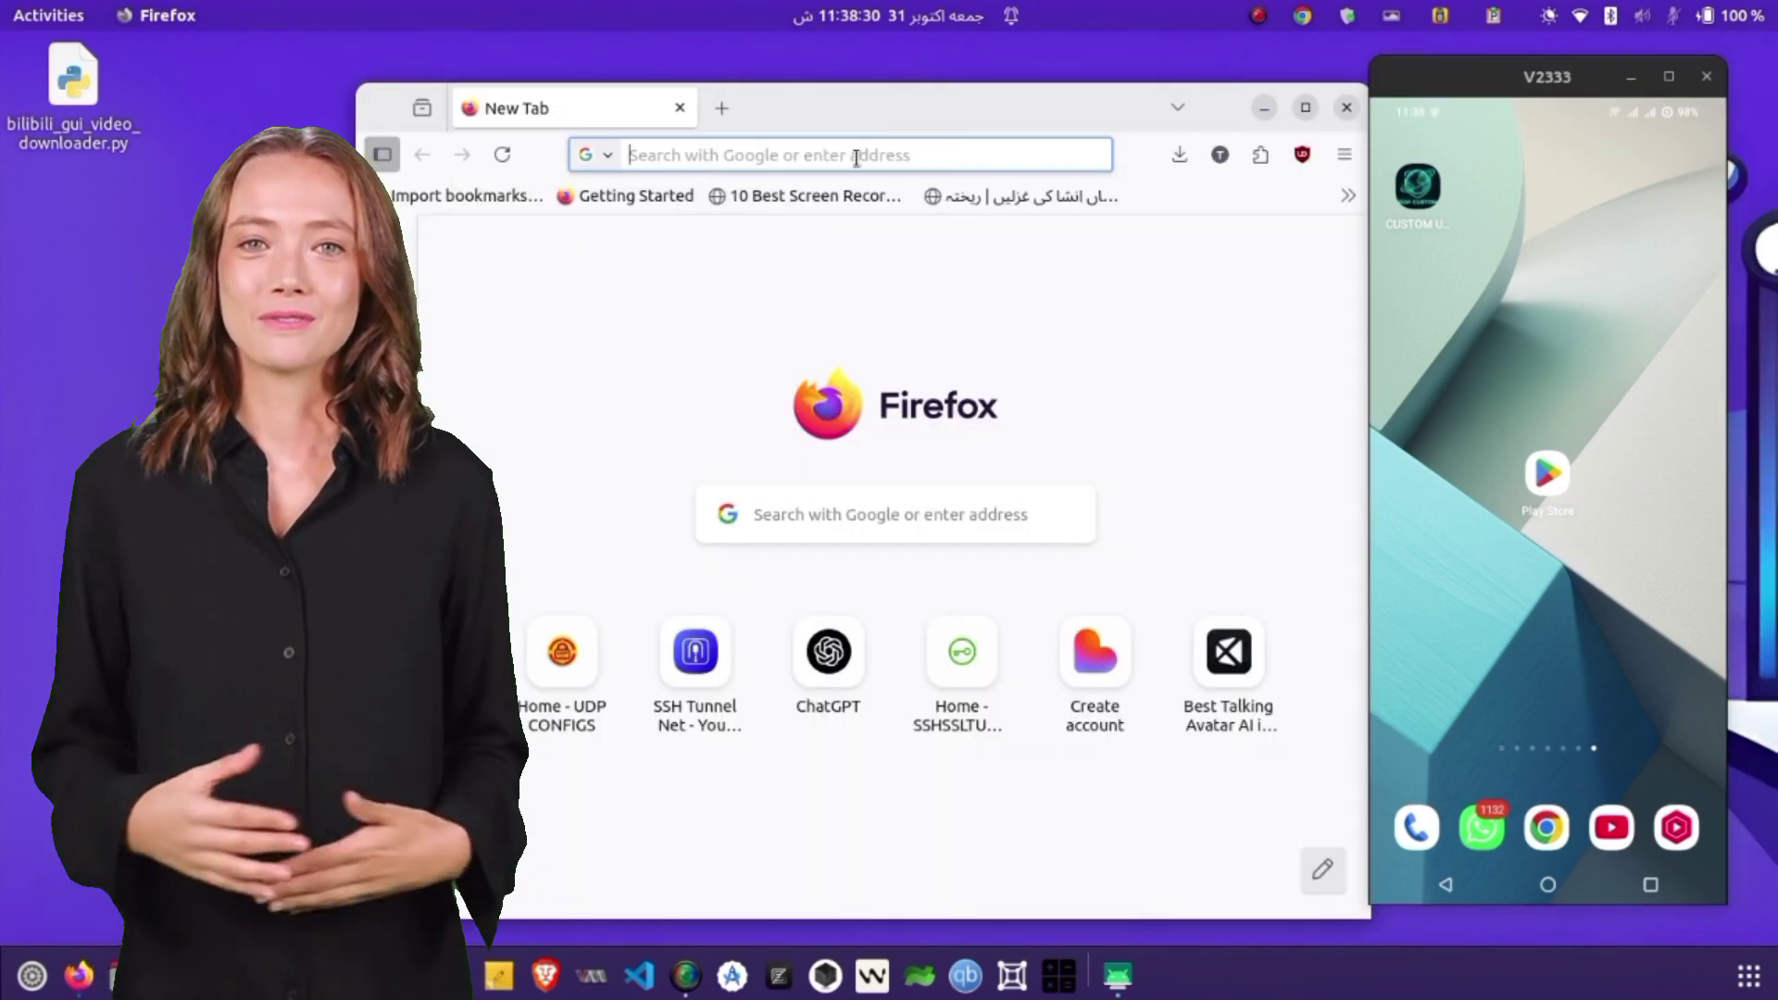
Search Google for 'customudp' and open the customudp.site UDP CUSTOM result
{"action": "left_click", "coordinate": [853, 155]}
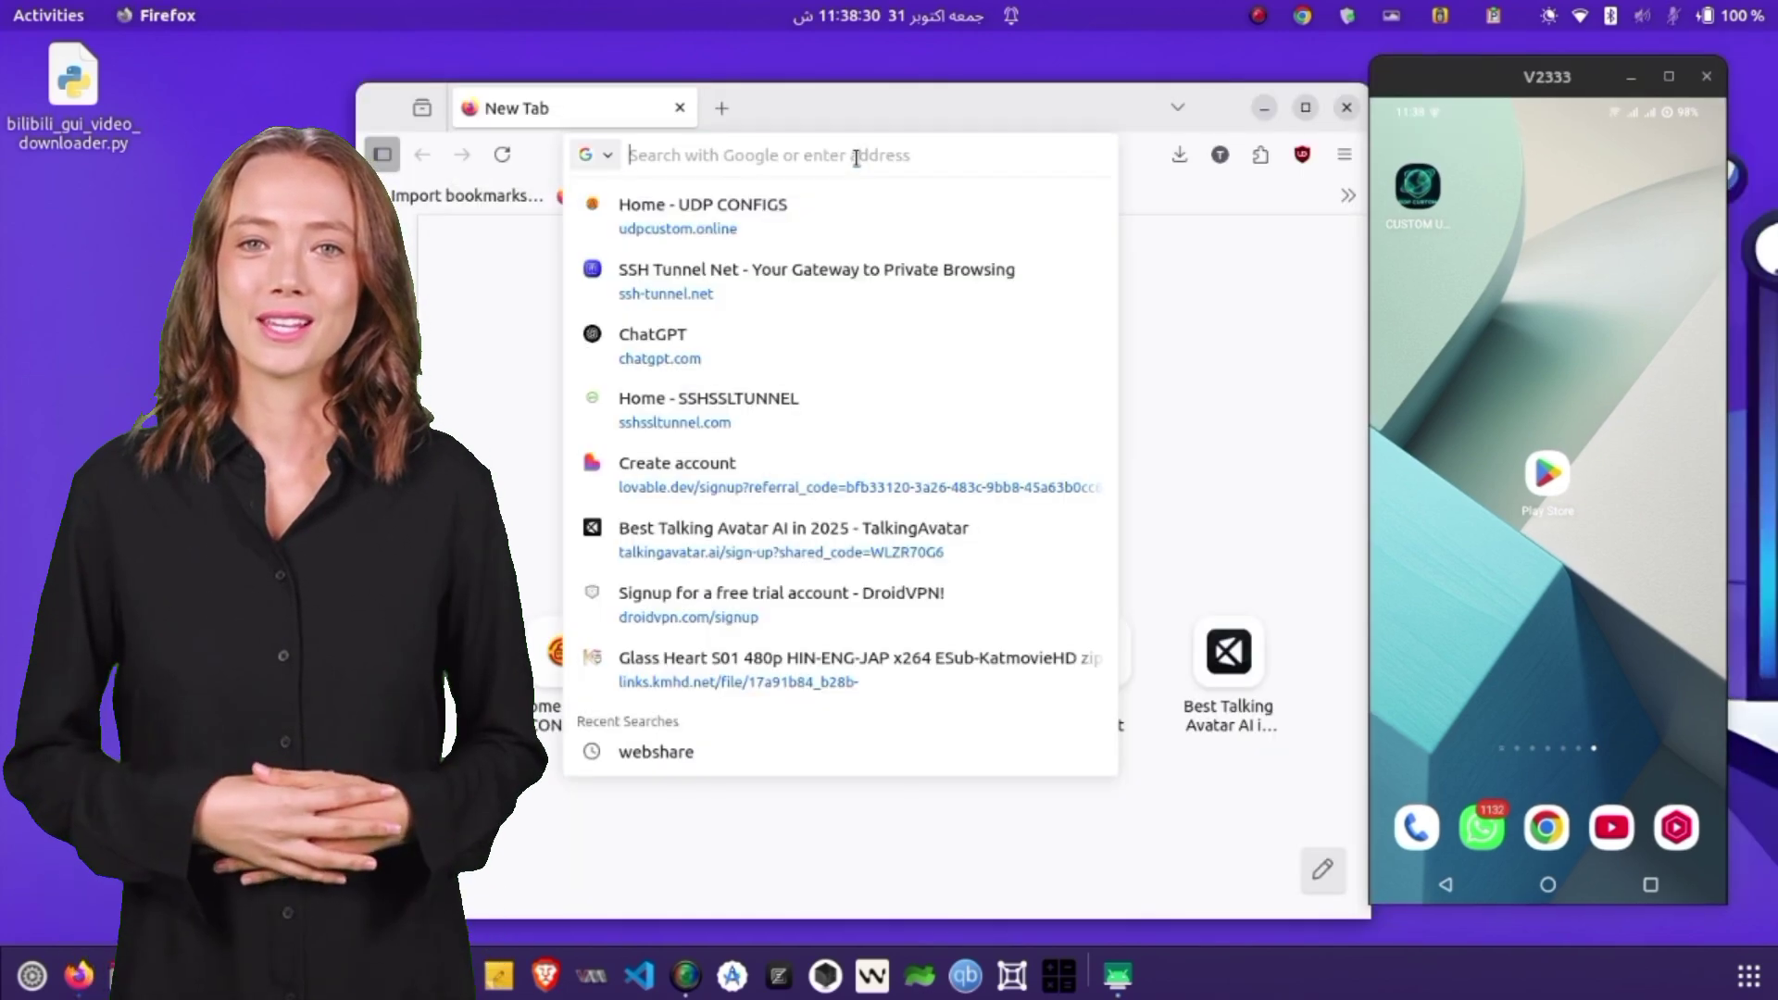
{"action": "type", "text": "ss"}
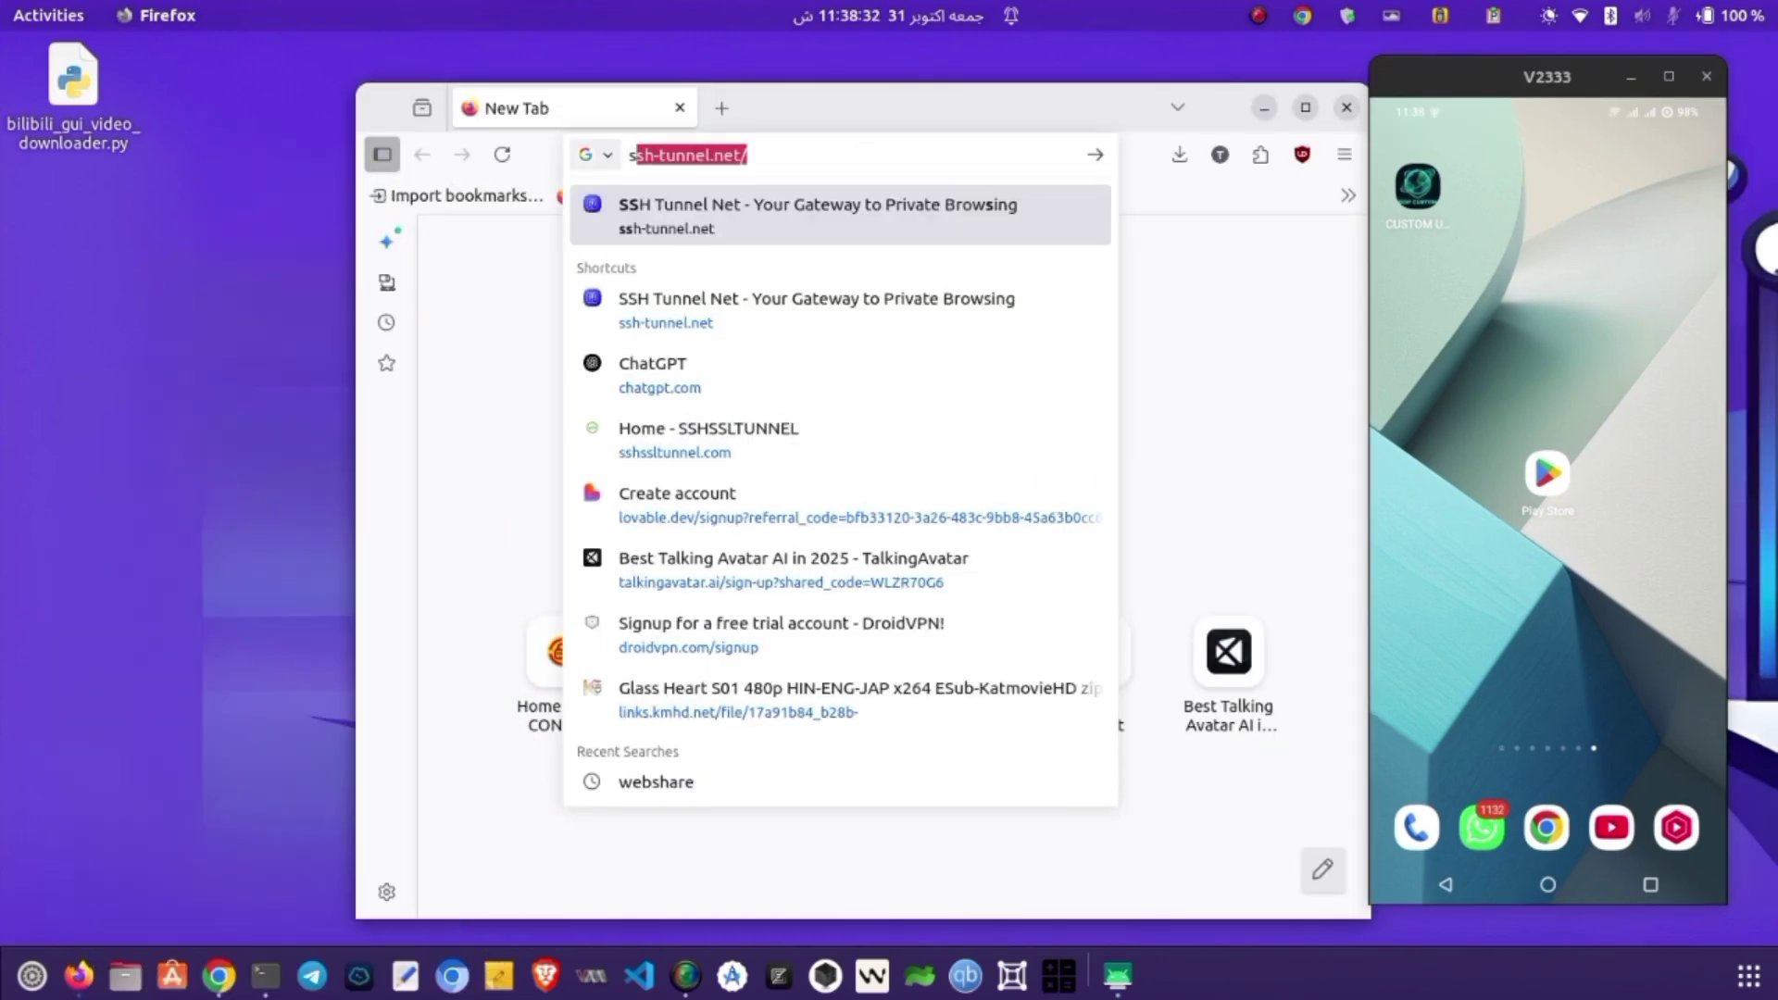
{"action": "key", "text": "BackSpace"}
{"action": "key", "text": "BackSpace"}
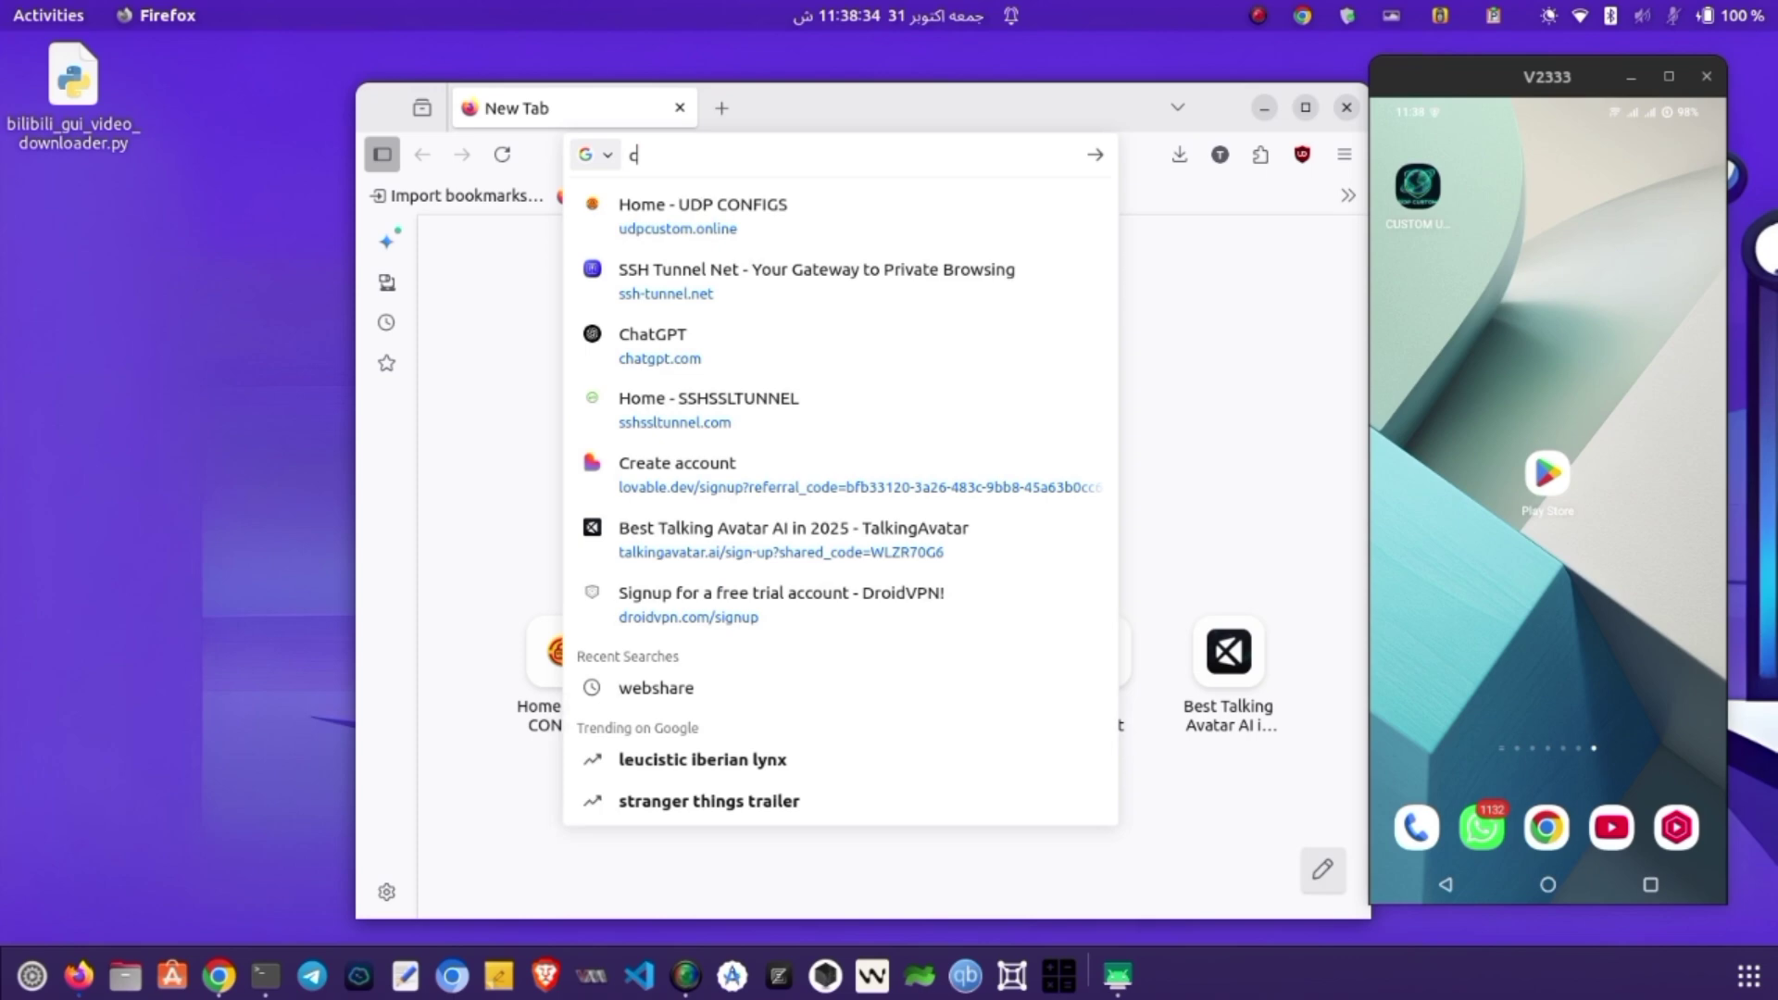
{"action": "type", "text": "customudp"}
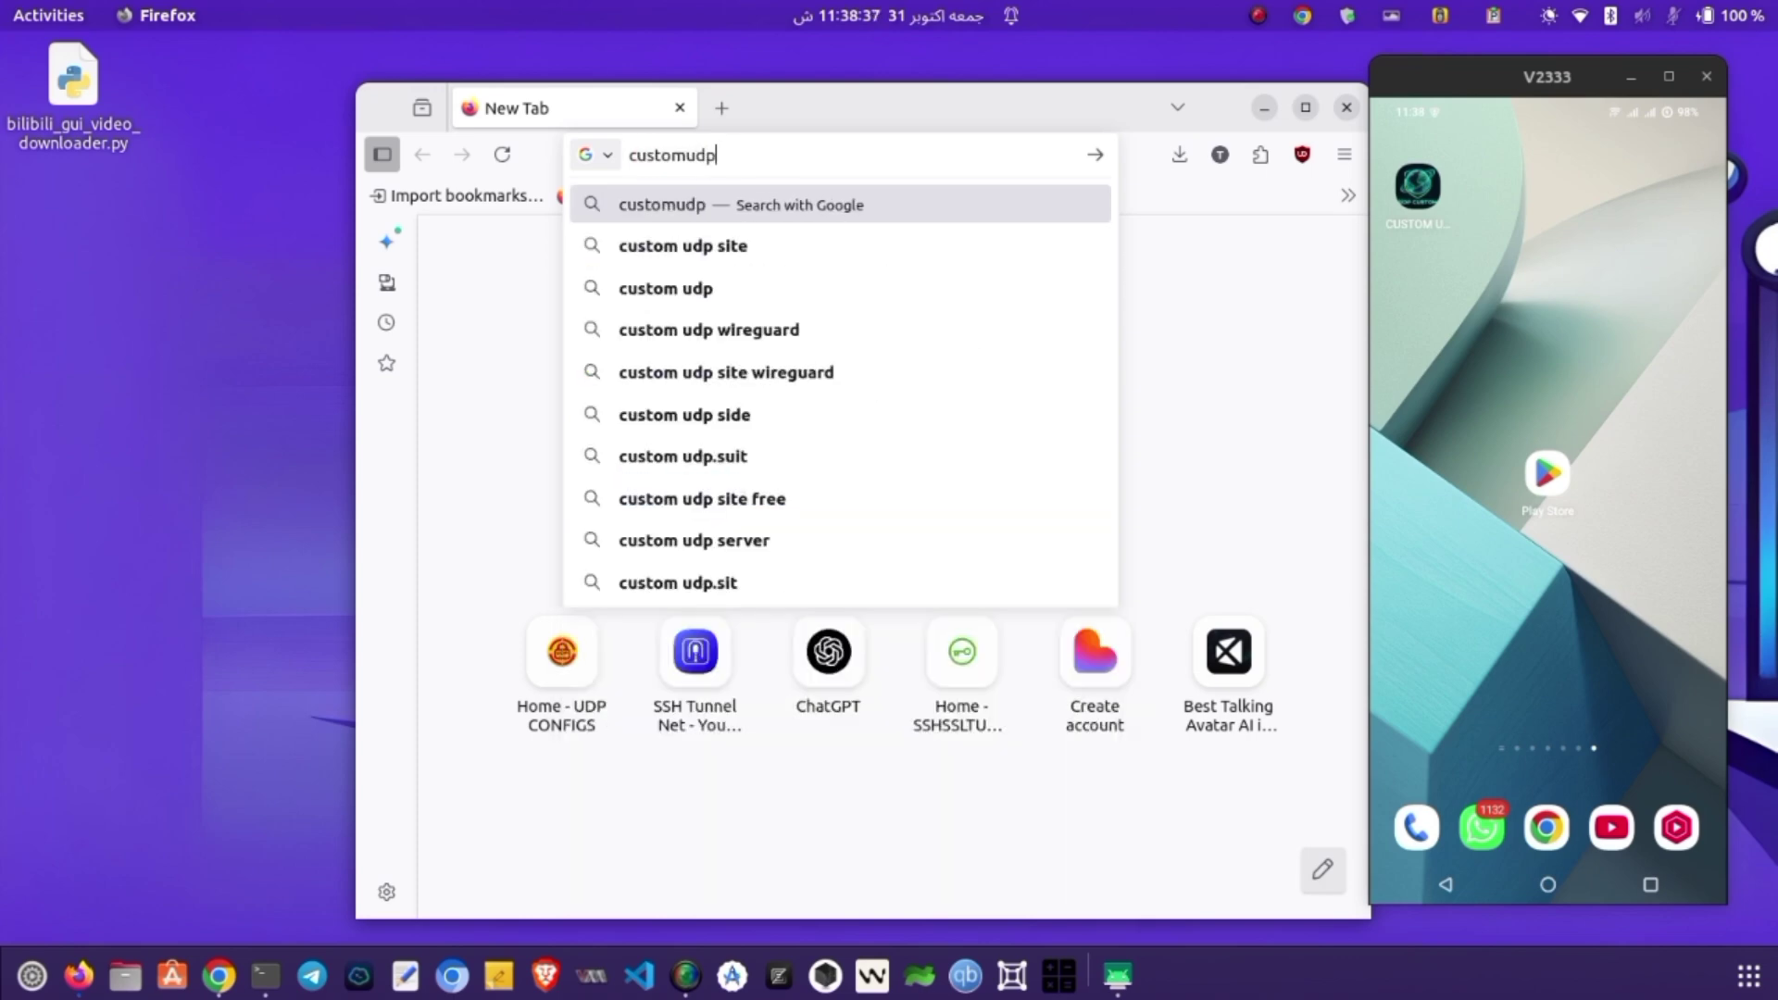
{"action": "key", "text": "Return"}
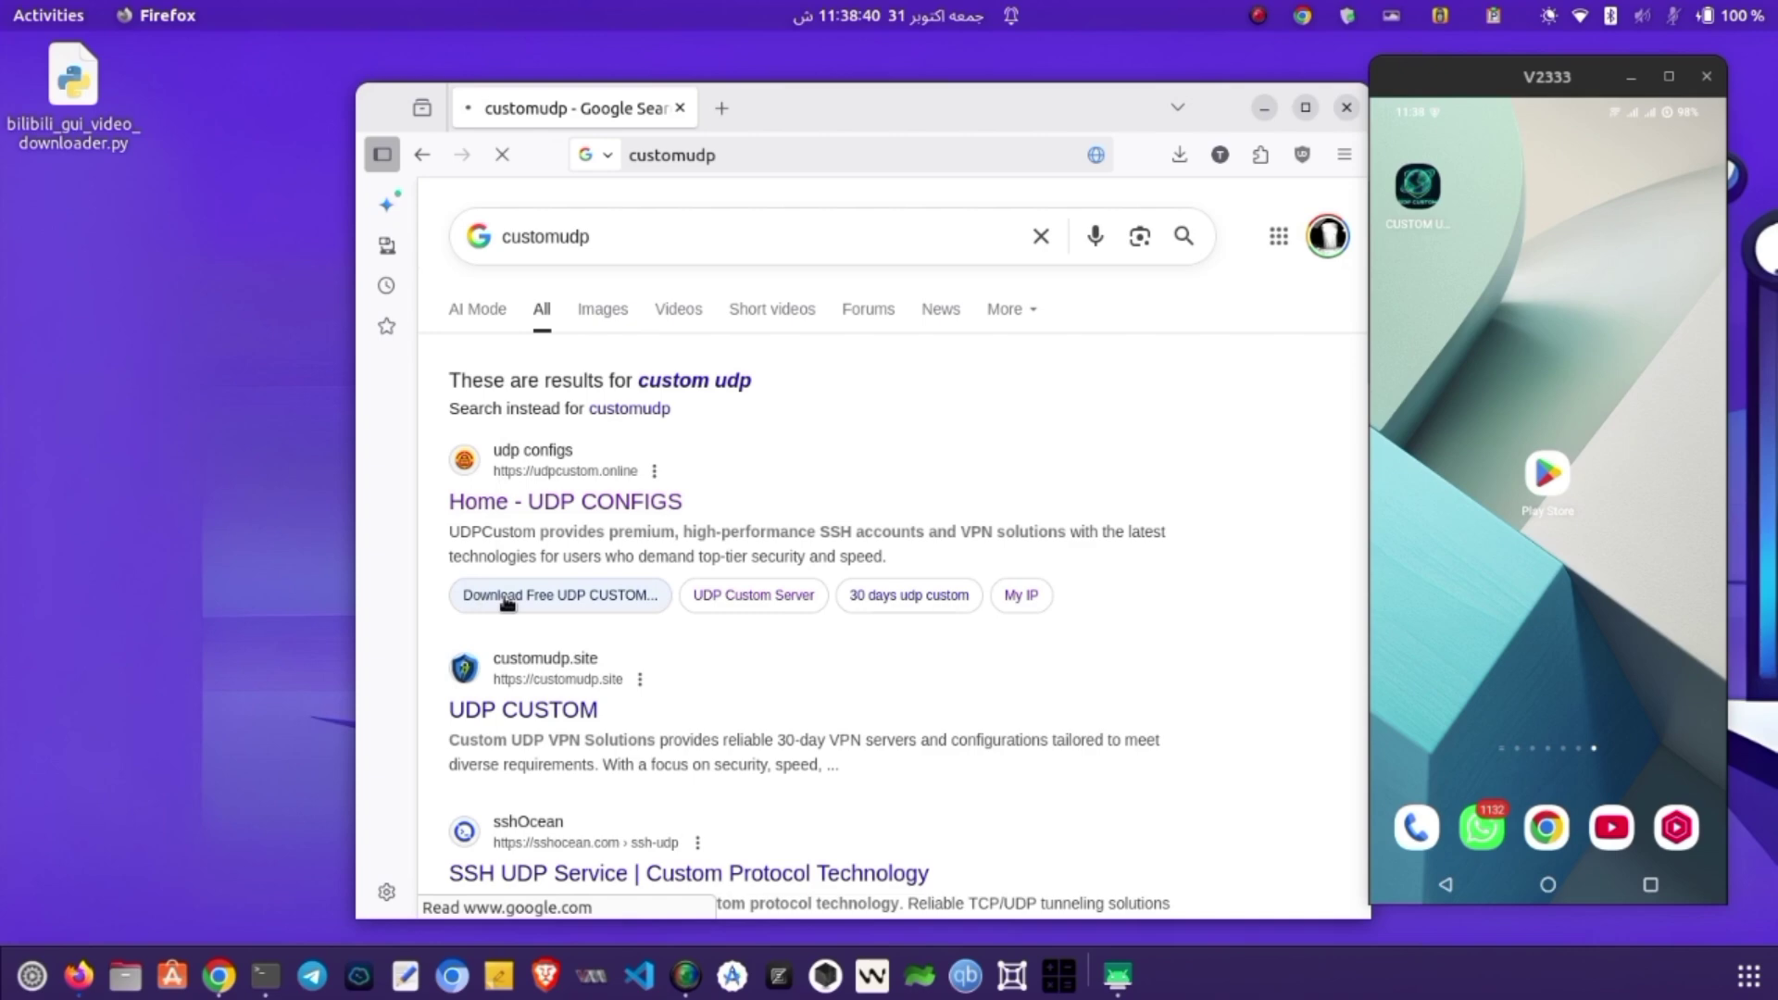
{"action": "scroll", "coordinate": [479, 584], "scroll_direction": "down", "scroll_amount": 3}
{"action": "left_click_drag", "start_coordinate": [473, 400], "coordinate": [752, 489]}
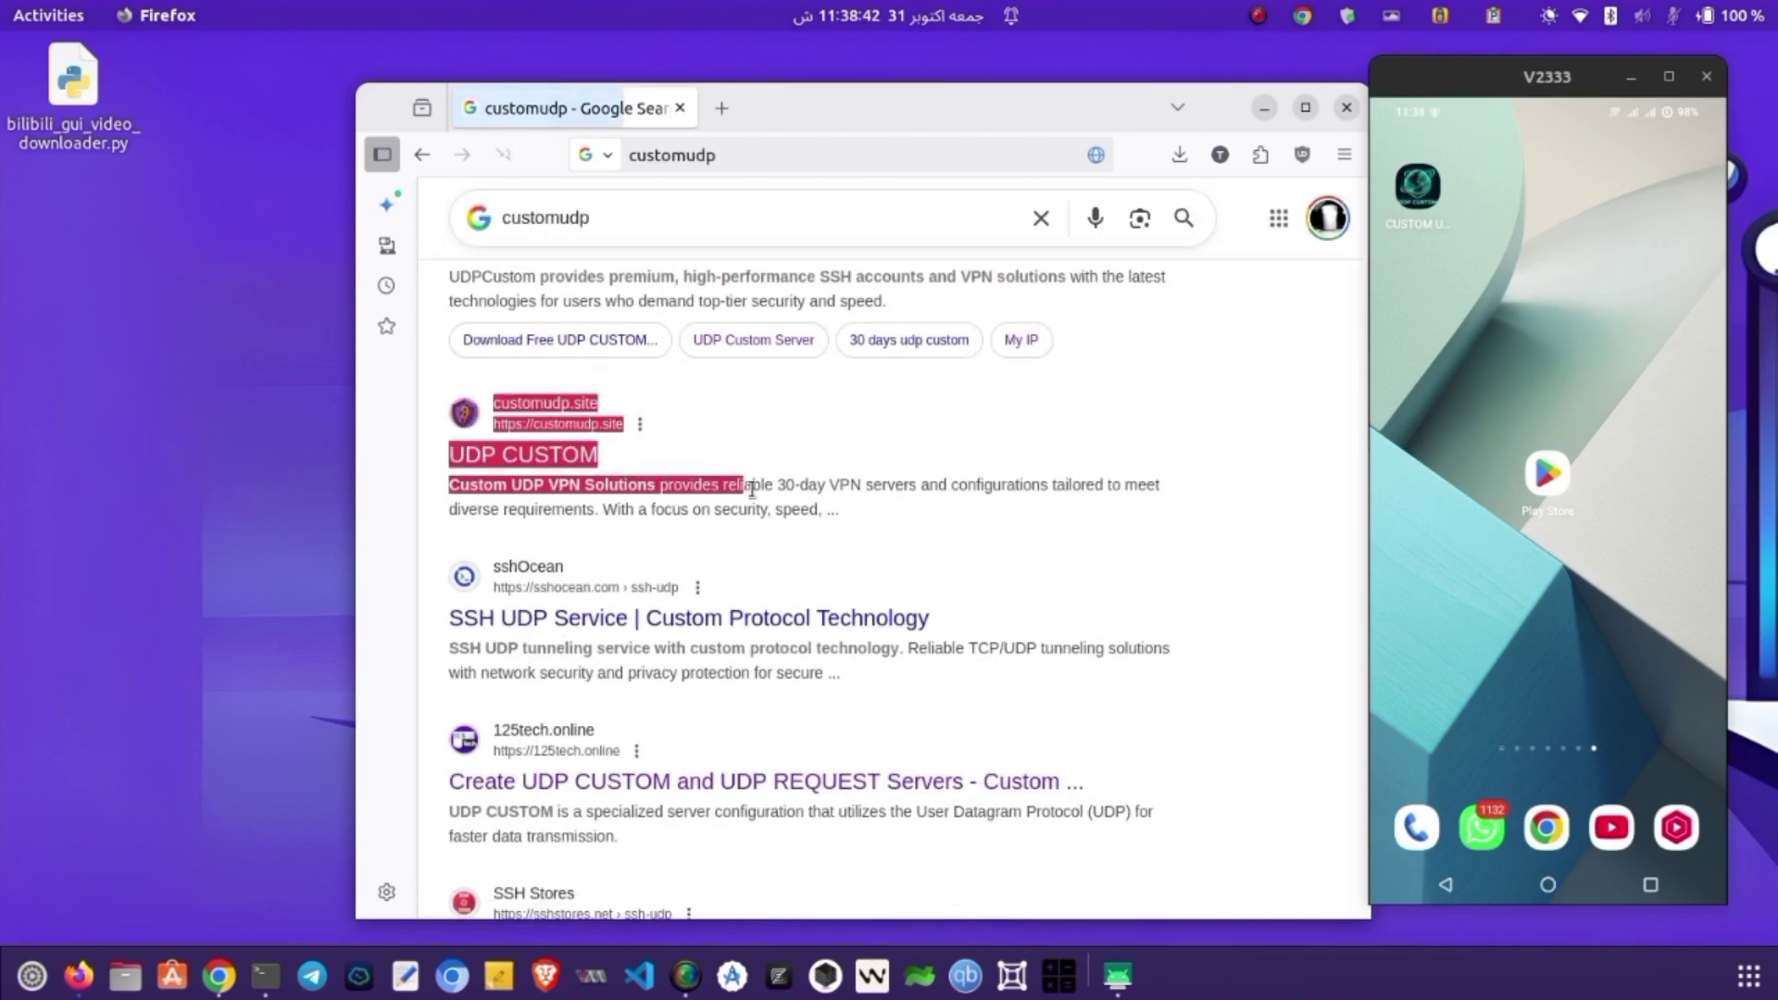
{"action": "left_click", "coordinate": [689, 414]}
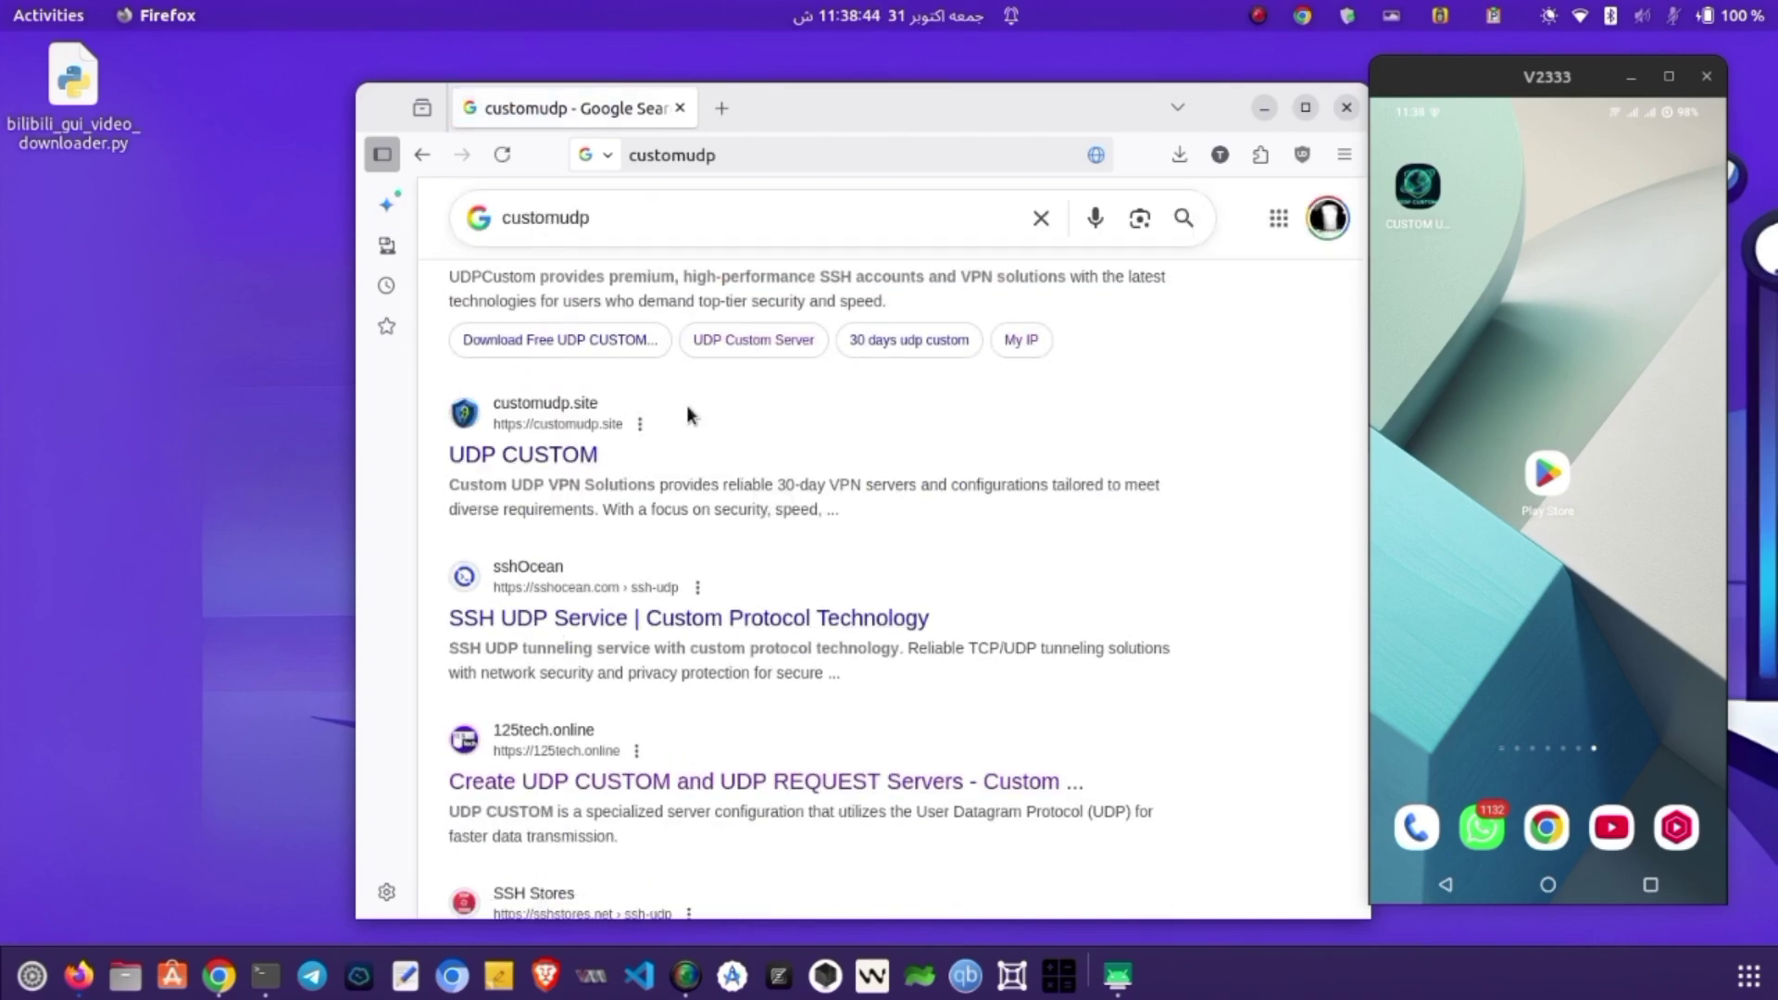
{"action": "left_click", "coordinate": [483, 455]}
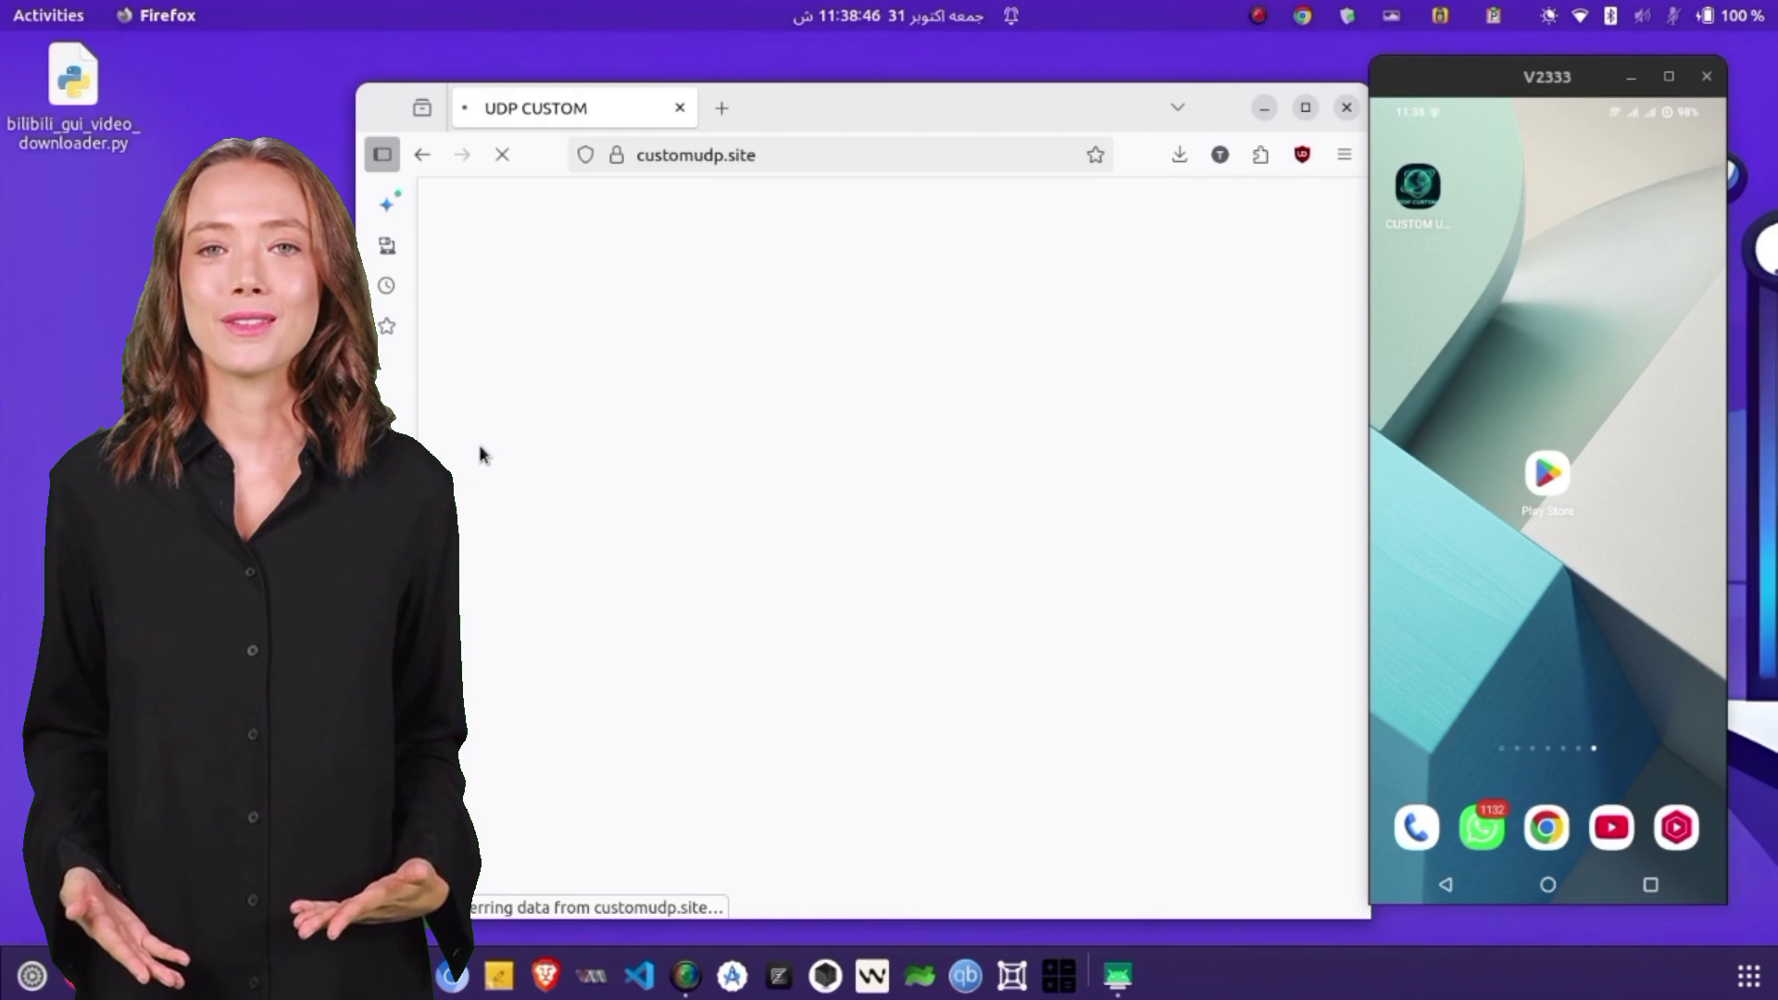
{"action": "scroll", "coordinate": [782, 327], "scroll_direction": "down", "scroll_amount": 5}
{"action": "scroll", "coordinate": [783, 327], "scroll_direction": "up", "scroll_amount": 5}
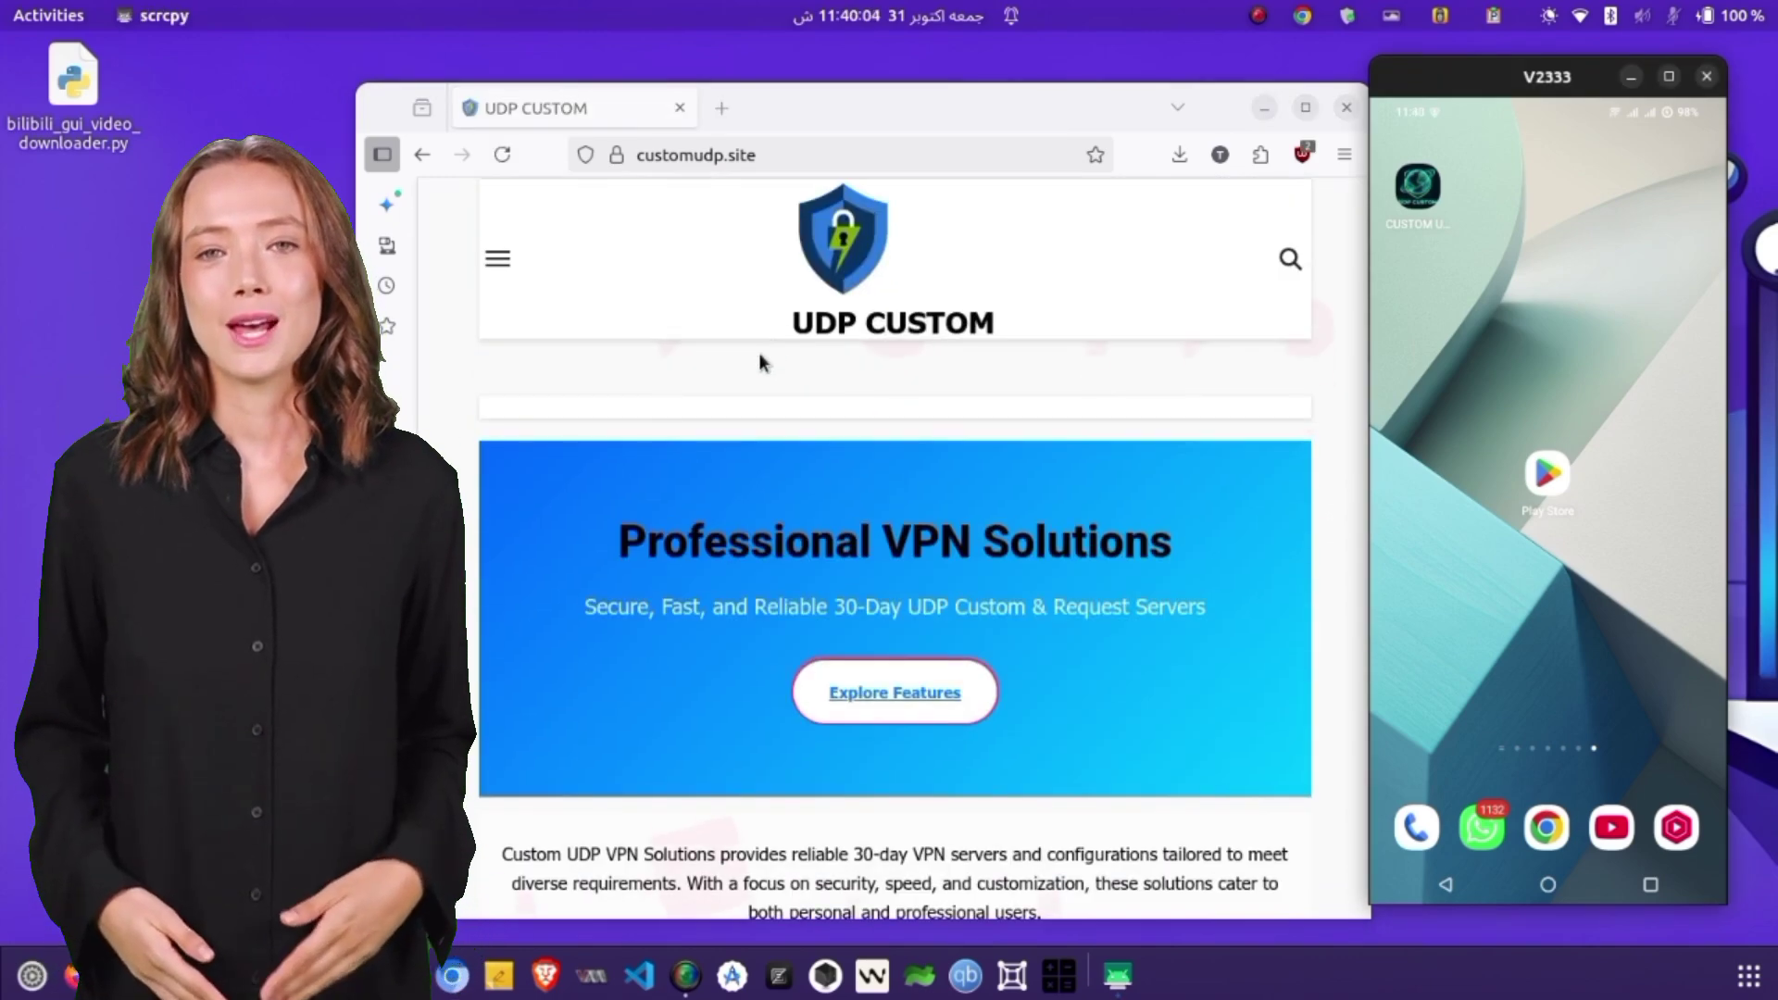
Go to the Free HTTP Proxy page through the site's navigation menu
{"action": "left_click", "coordinate": [498, 258]}
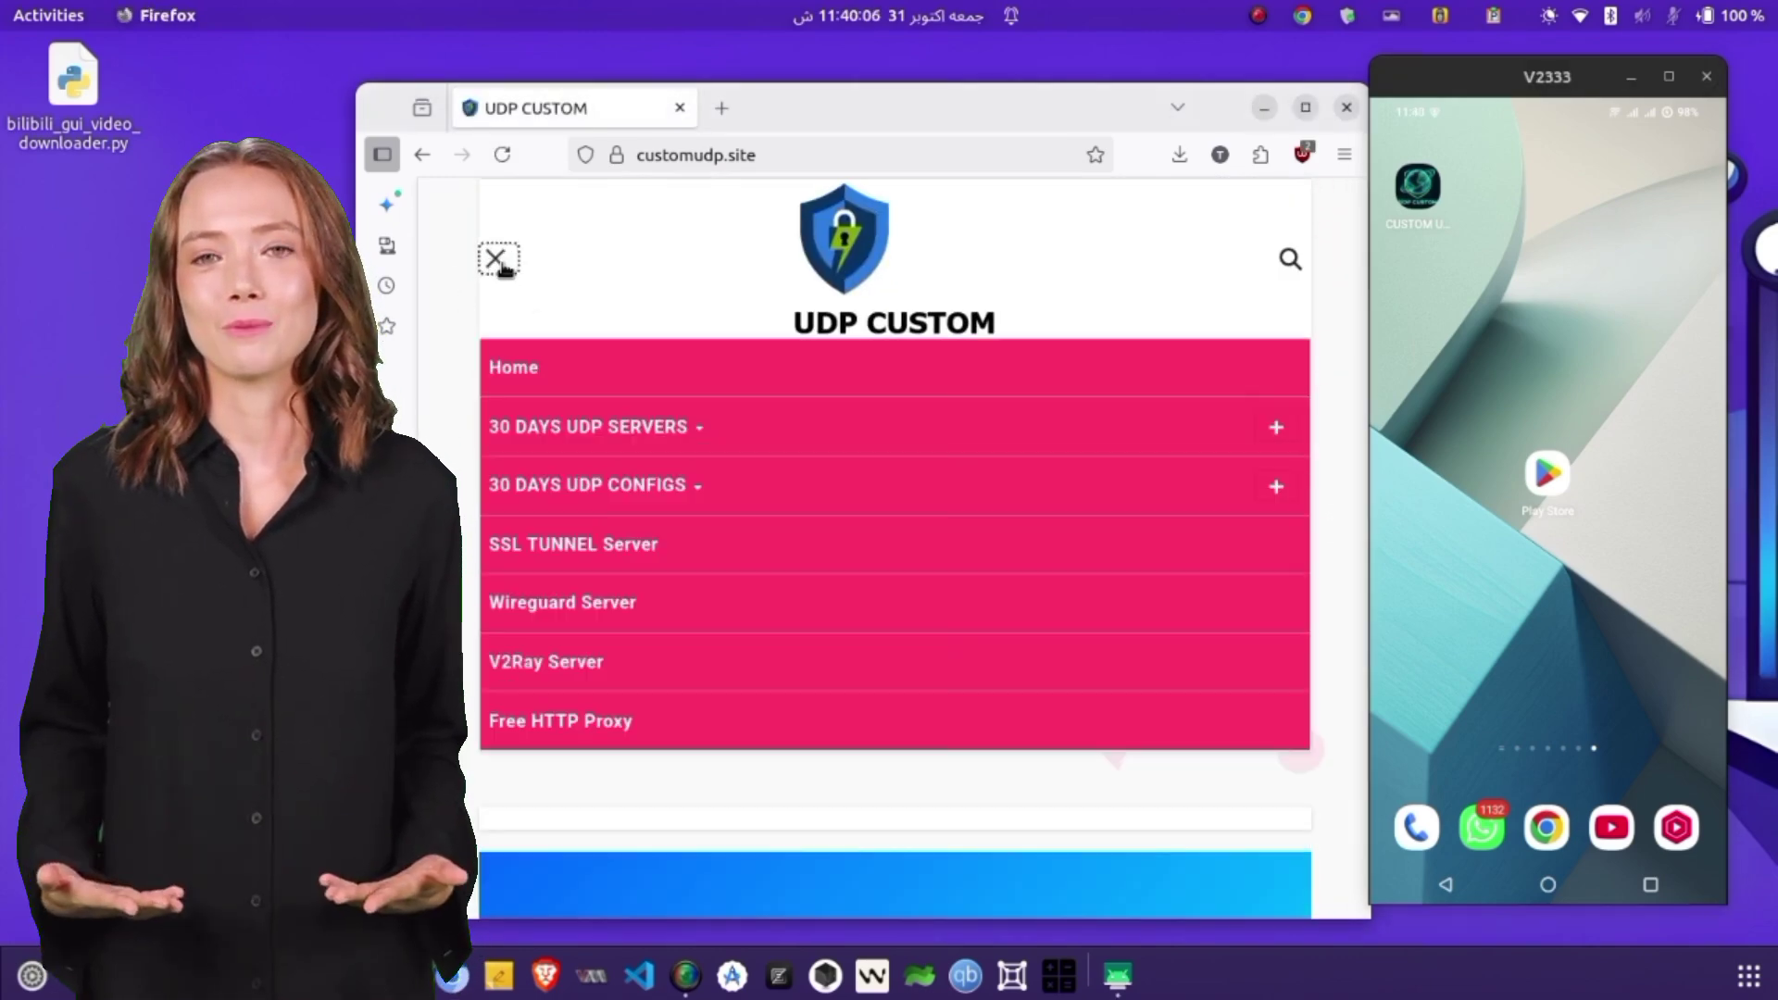
{"action": "left_click", "coordinate": [564, 728]}
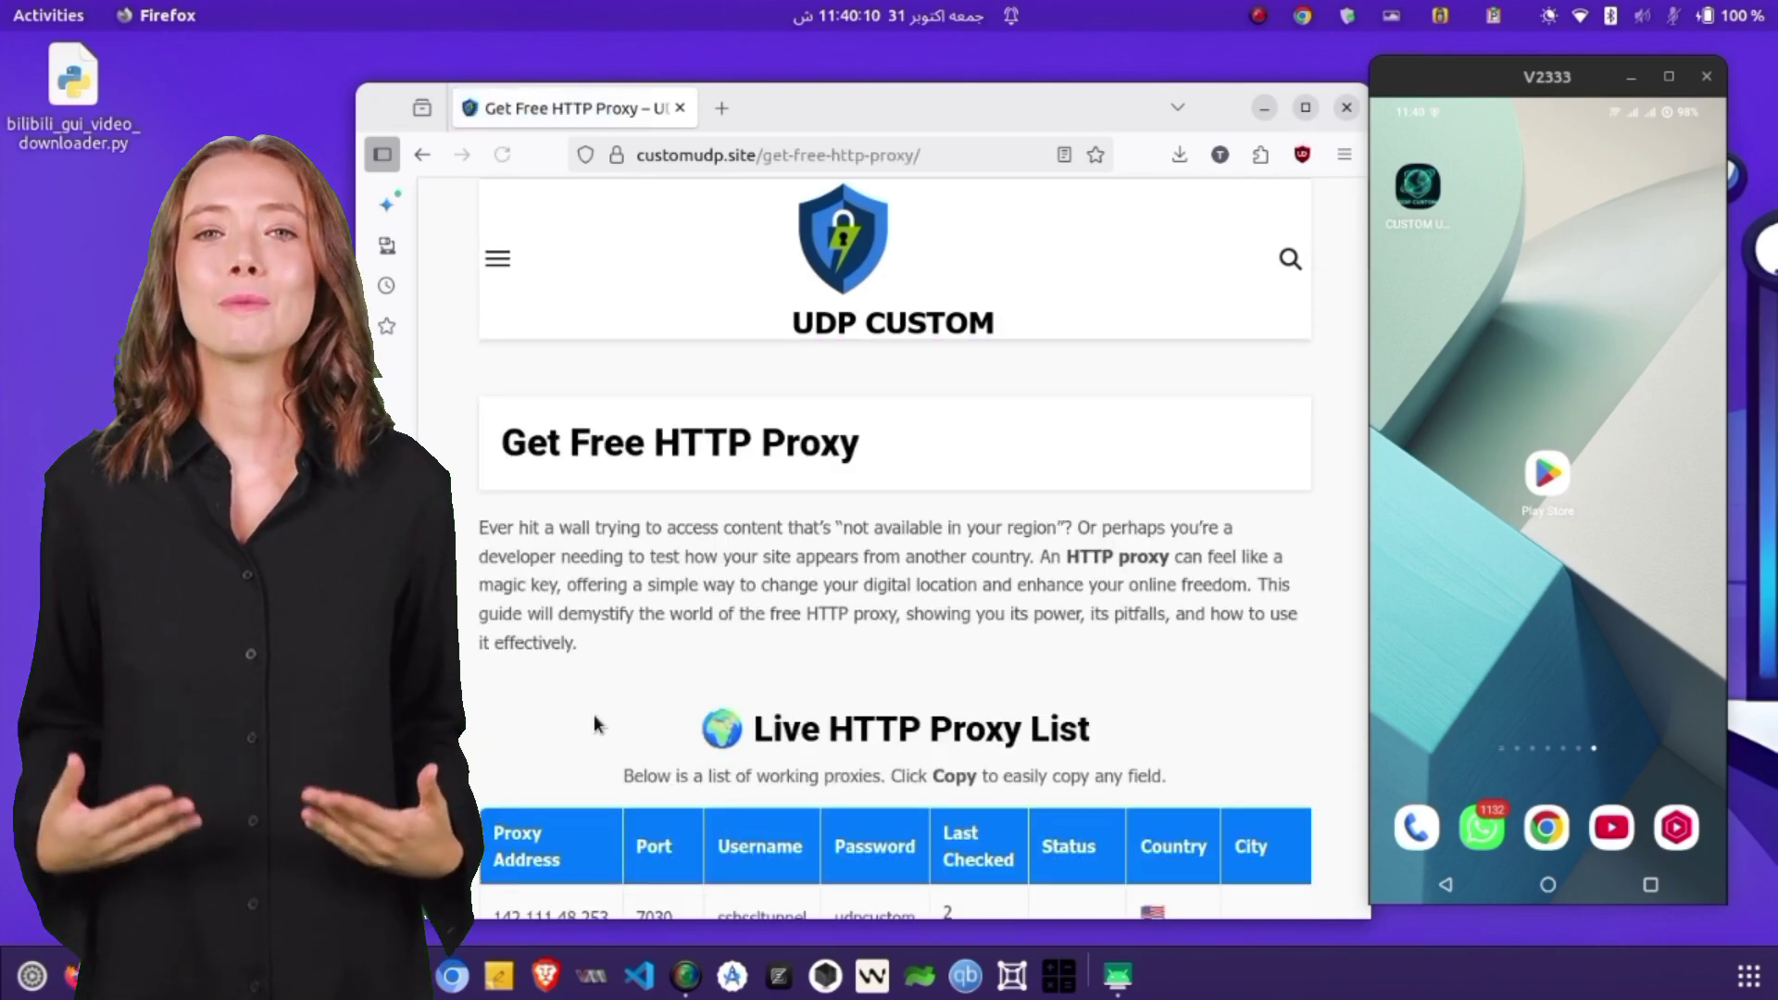
{"action": "scroll", "coordinate": [745, 669], "scroll_direction": "down", "scroll_amount": 3}
{"action": "scroll", "coordinate": [745, 666], "scroll_direction": "down", "scroll_amount": 3}
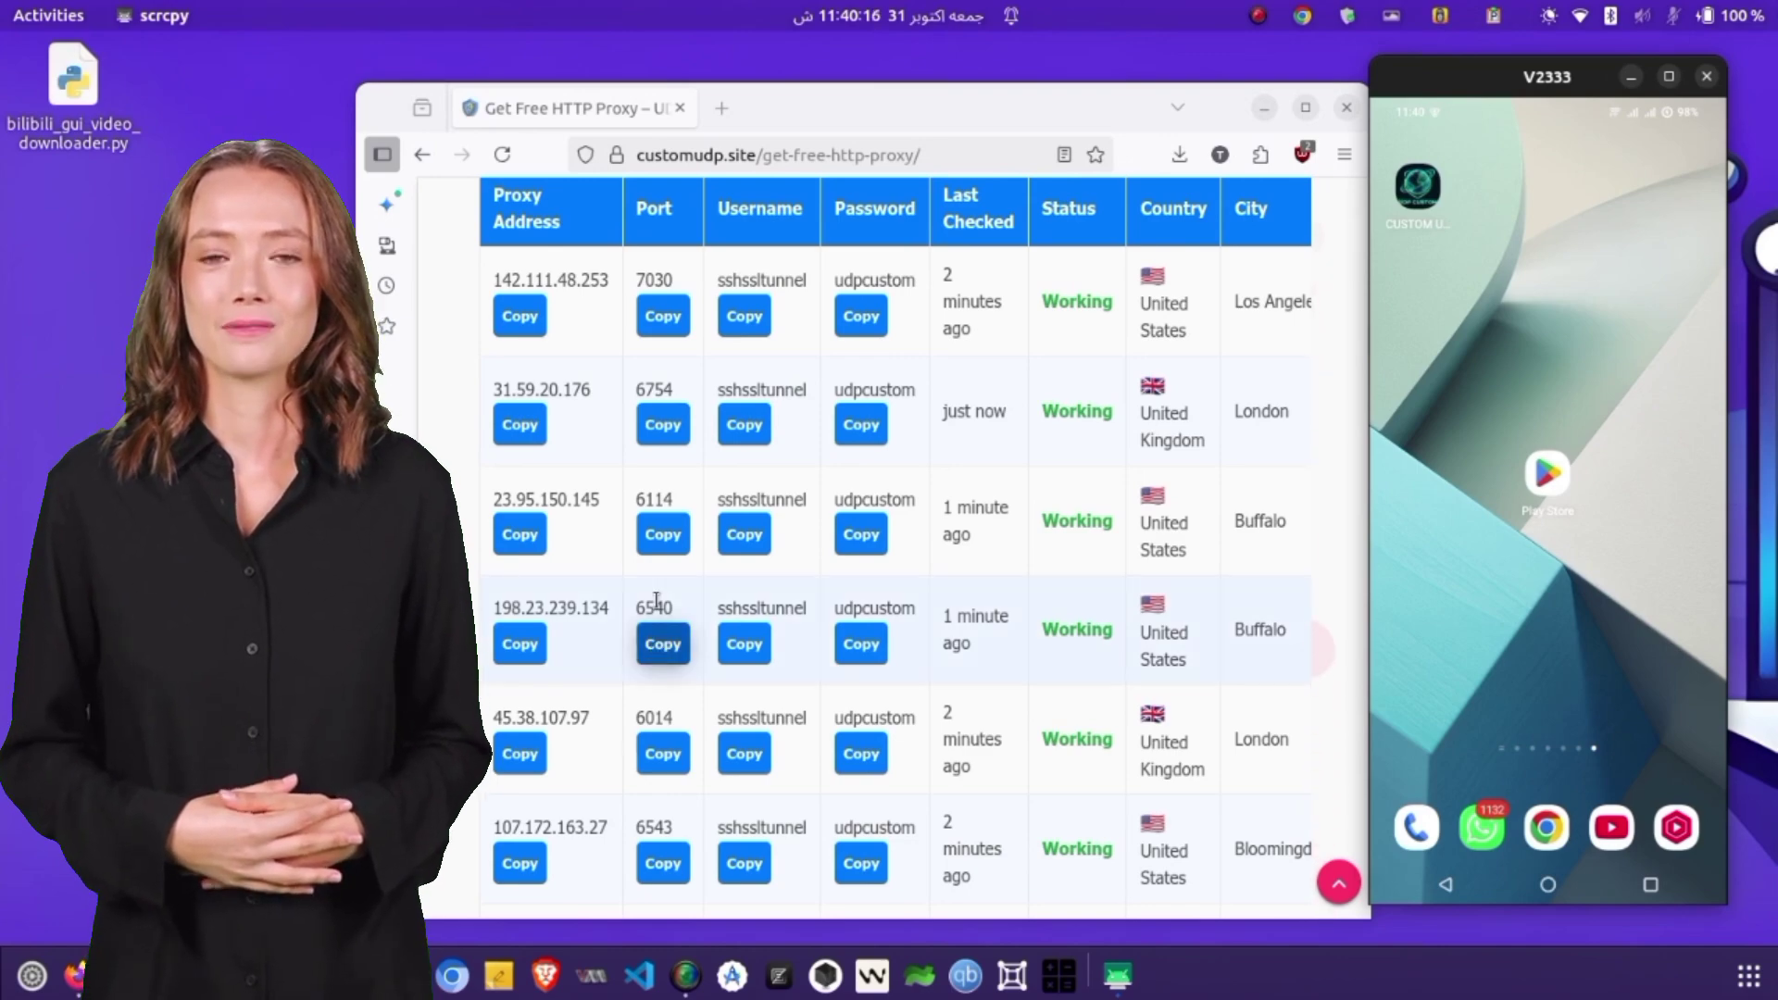
{"action": "scroll", "coordinate": [914, 402], "scroll_direction": "down", "scroll_amount": 3}
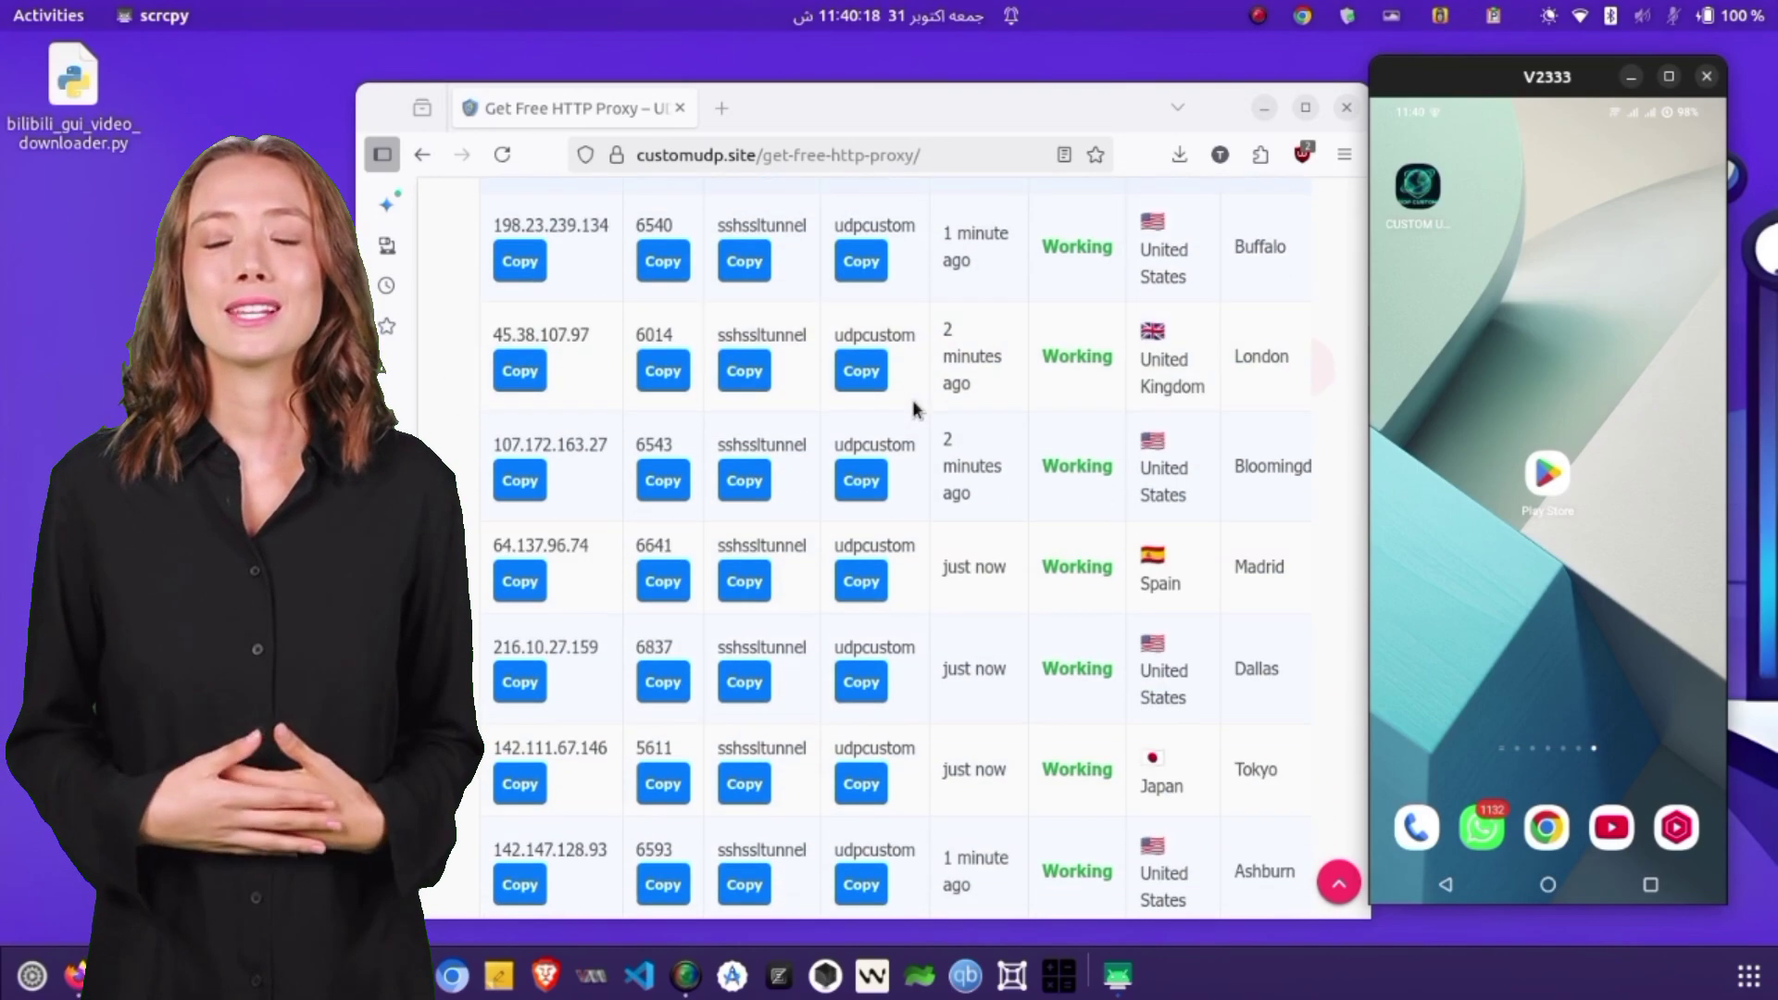
{"action": "scroll", "coordinate": [914, 402], "scroll_direction": "down", "scroll_amount": 2}
{"action": "scroll", "coordinate": [915, 401], "scroll_direction": "down", "scroll_amount": 4}
{"action": "scroll", "coordinate": [914, 402], "scroll_direction": "up", "scroll_amount": 5}
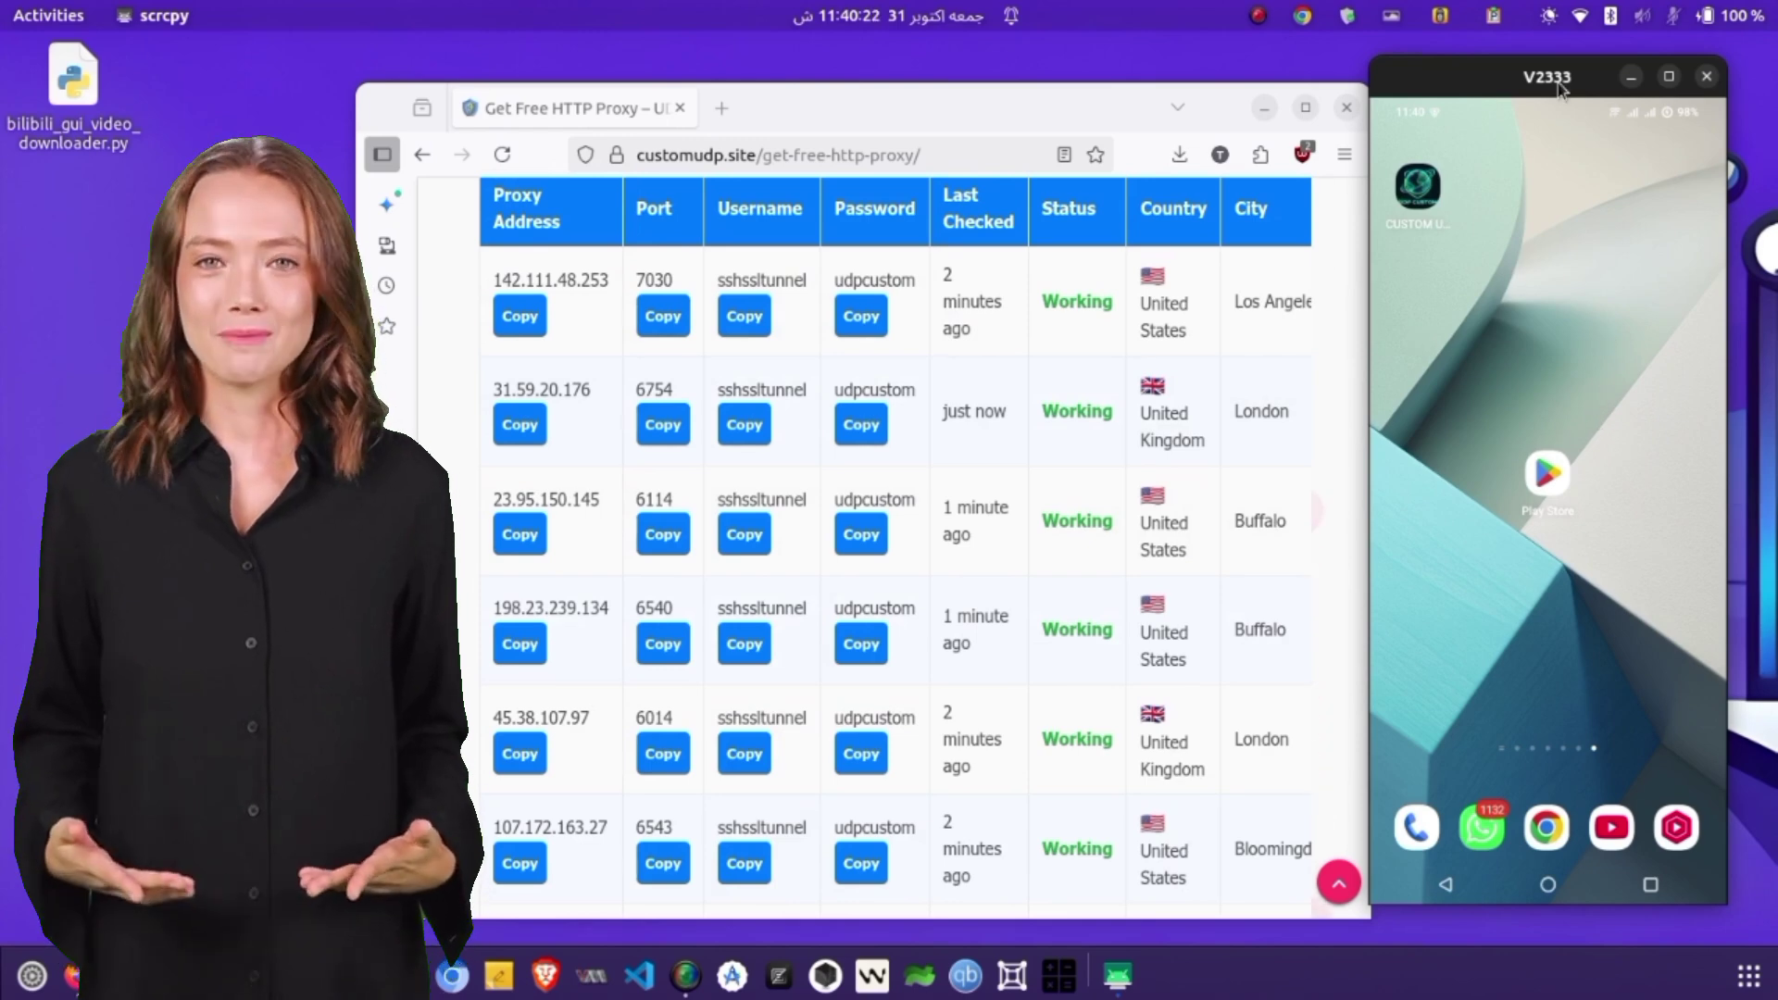
Open the connected Wi-Fi network's details from the phone's quick settings
{"action": "left_click_drag", "start_coordinate": [1565, 144], "coordinate": [1561, 385]}
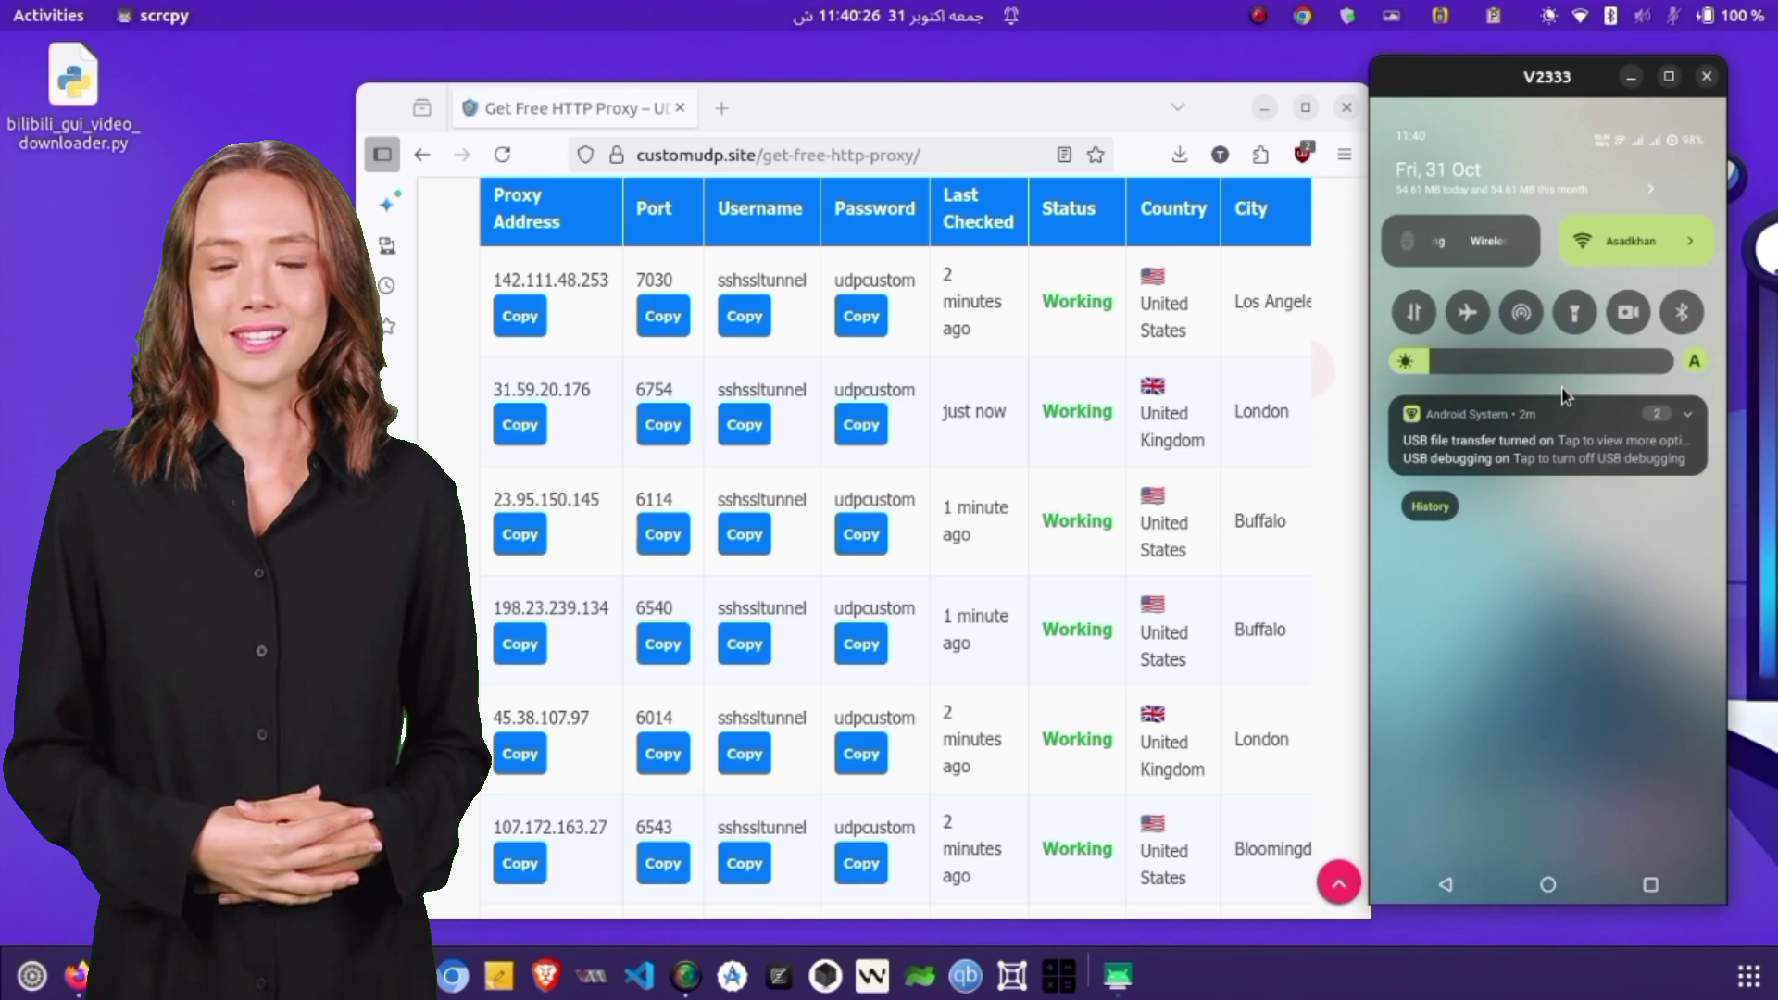
{"action": "left_click", "coordinate": [1633, 240]}
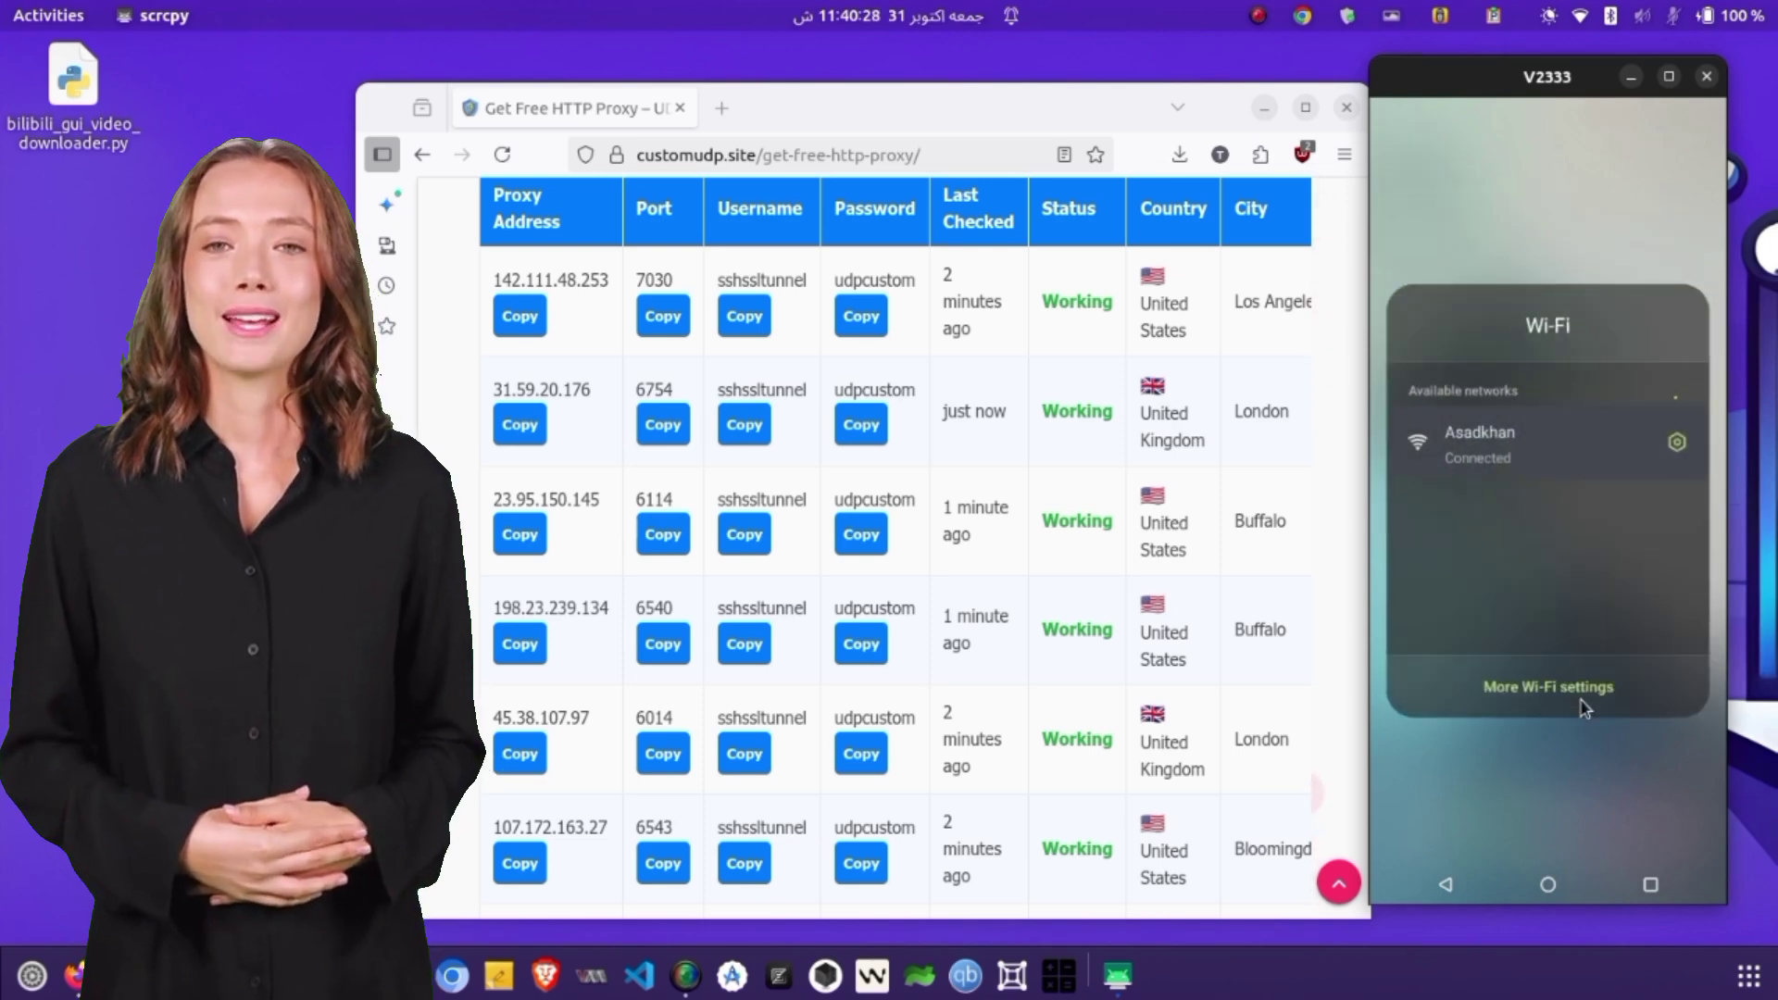
{"action": "left_click", "coordinate": [1584, 689]}
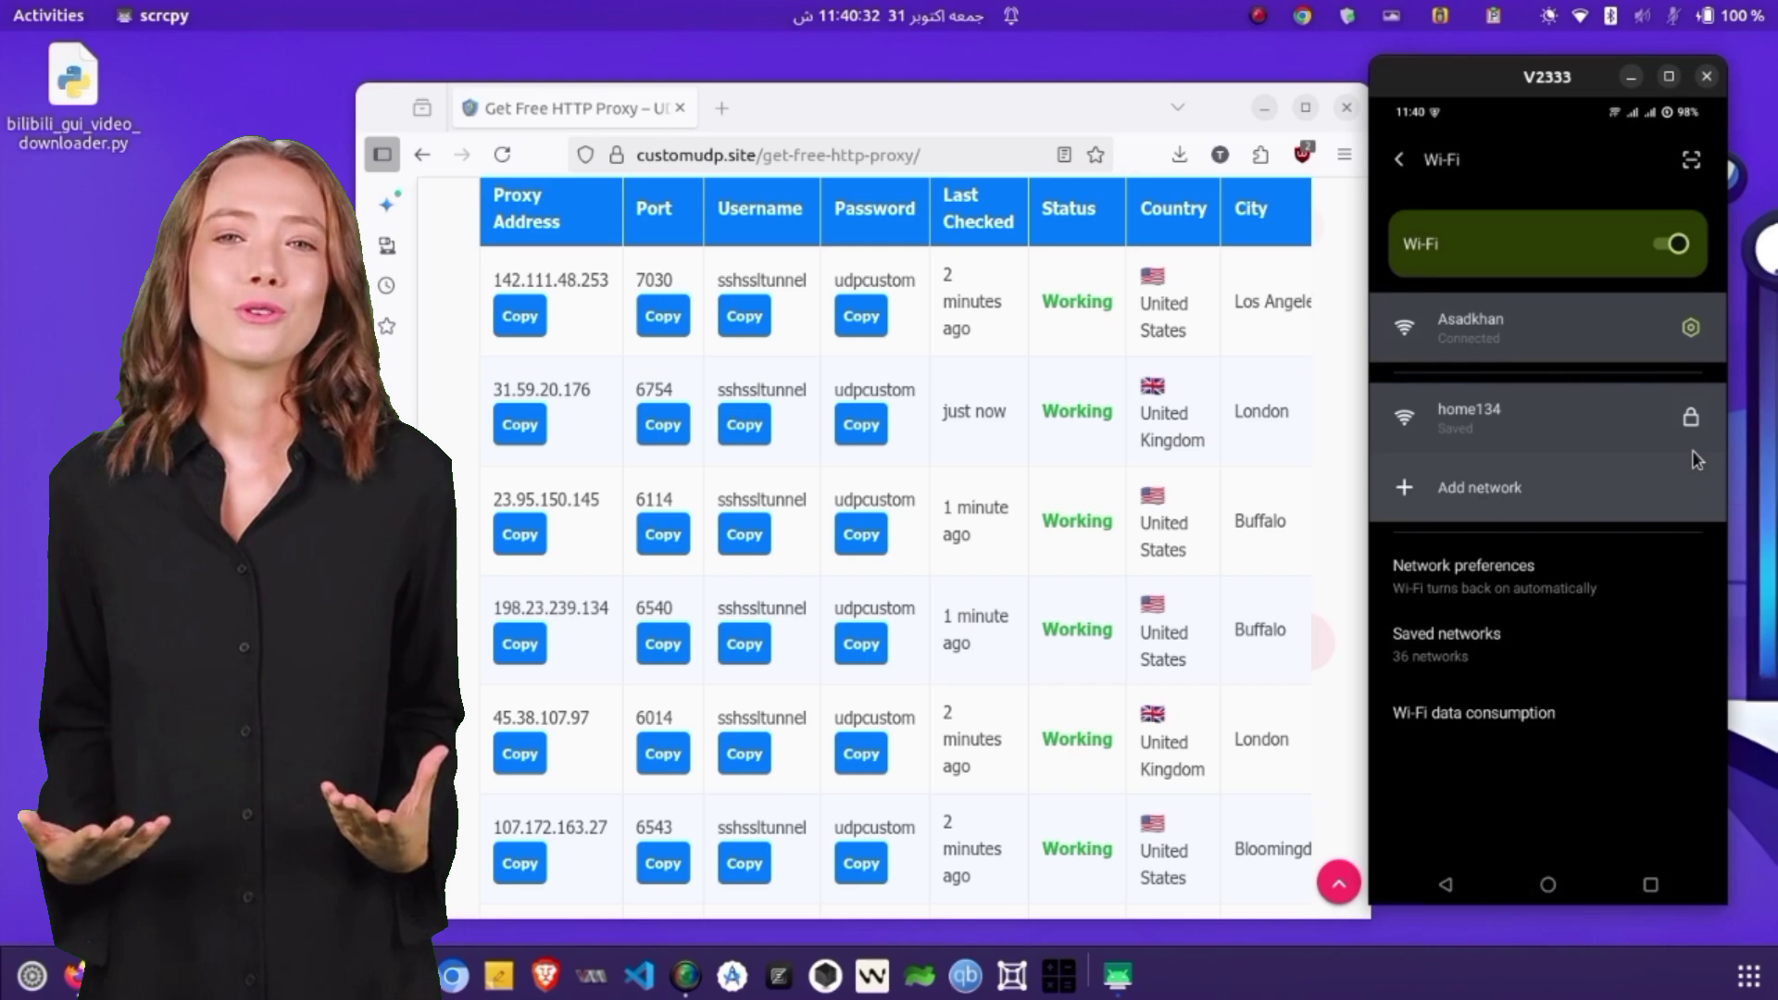
{"action": "left_click", "coordinate": [1694, 329]}
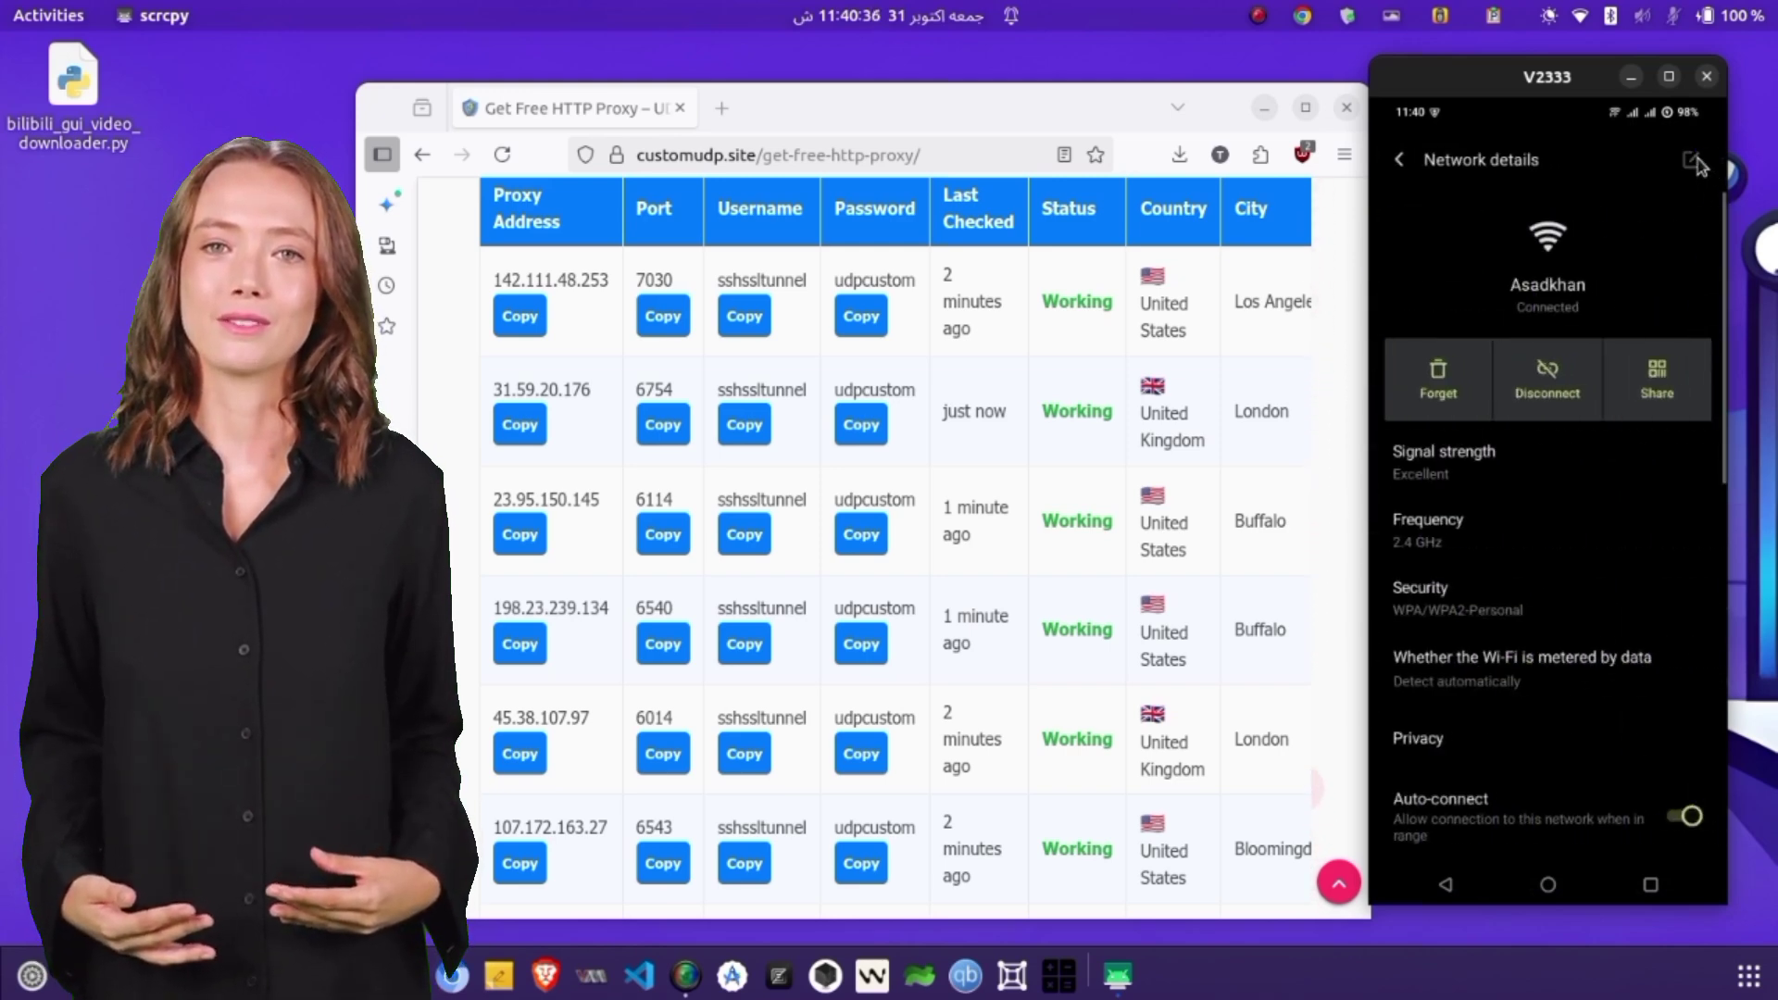
Edit the network and set its Proxy option to Manual
{"action": "left_click", "coordinate": [1695, 163]}
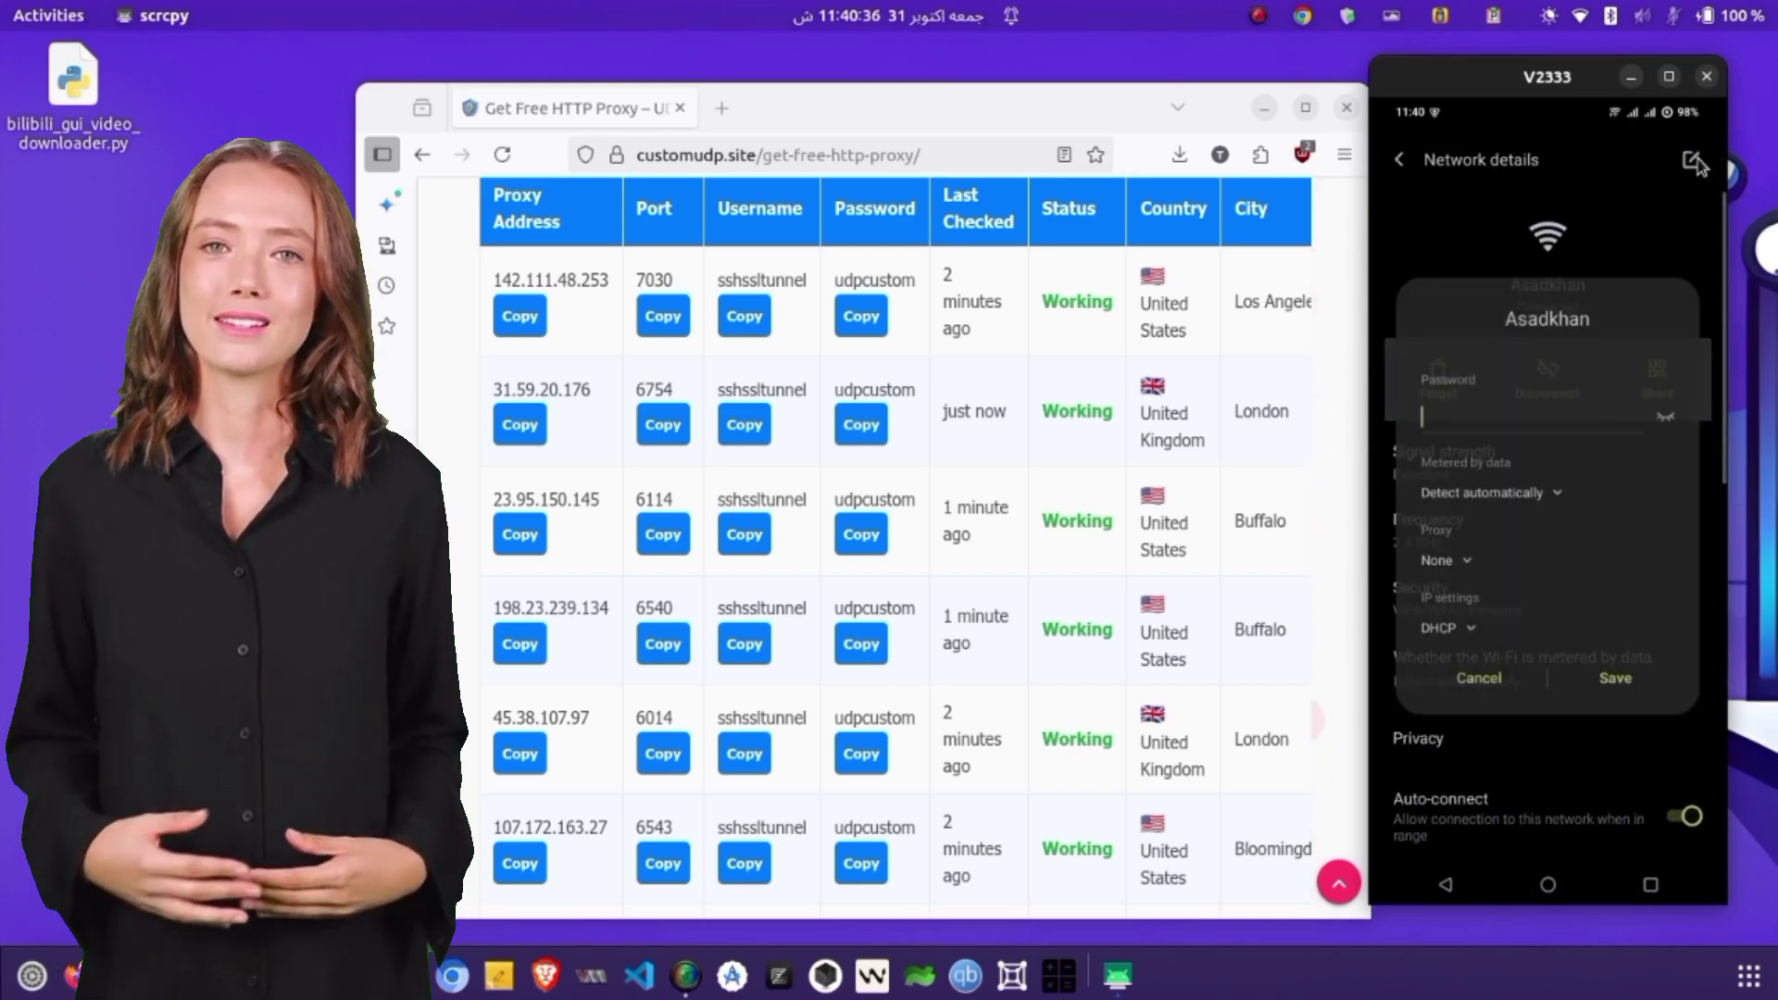
{"action": "left_click", "coordinate": [1500, 479]}
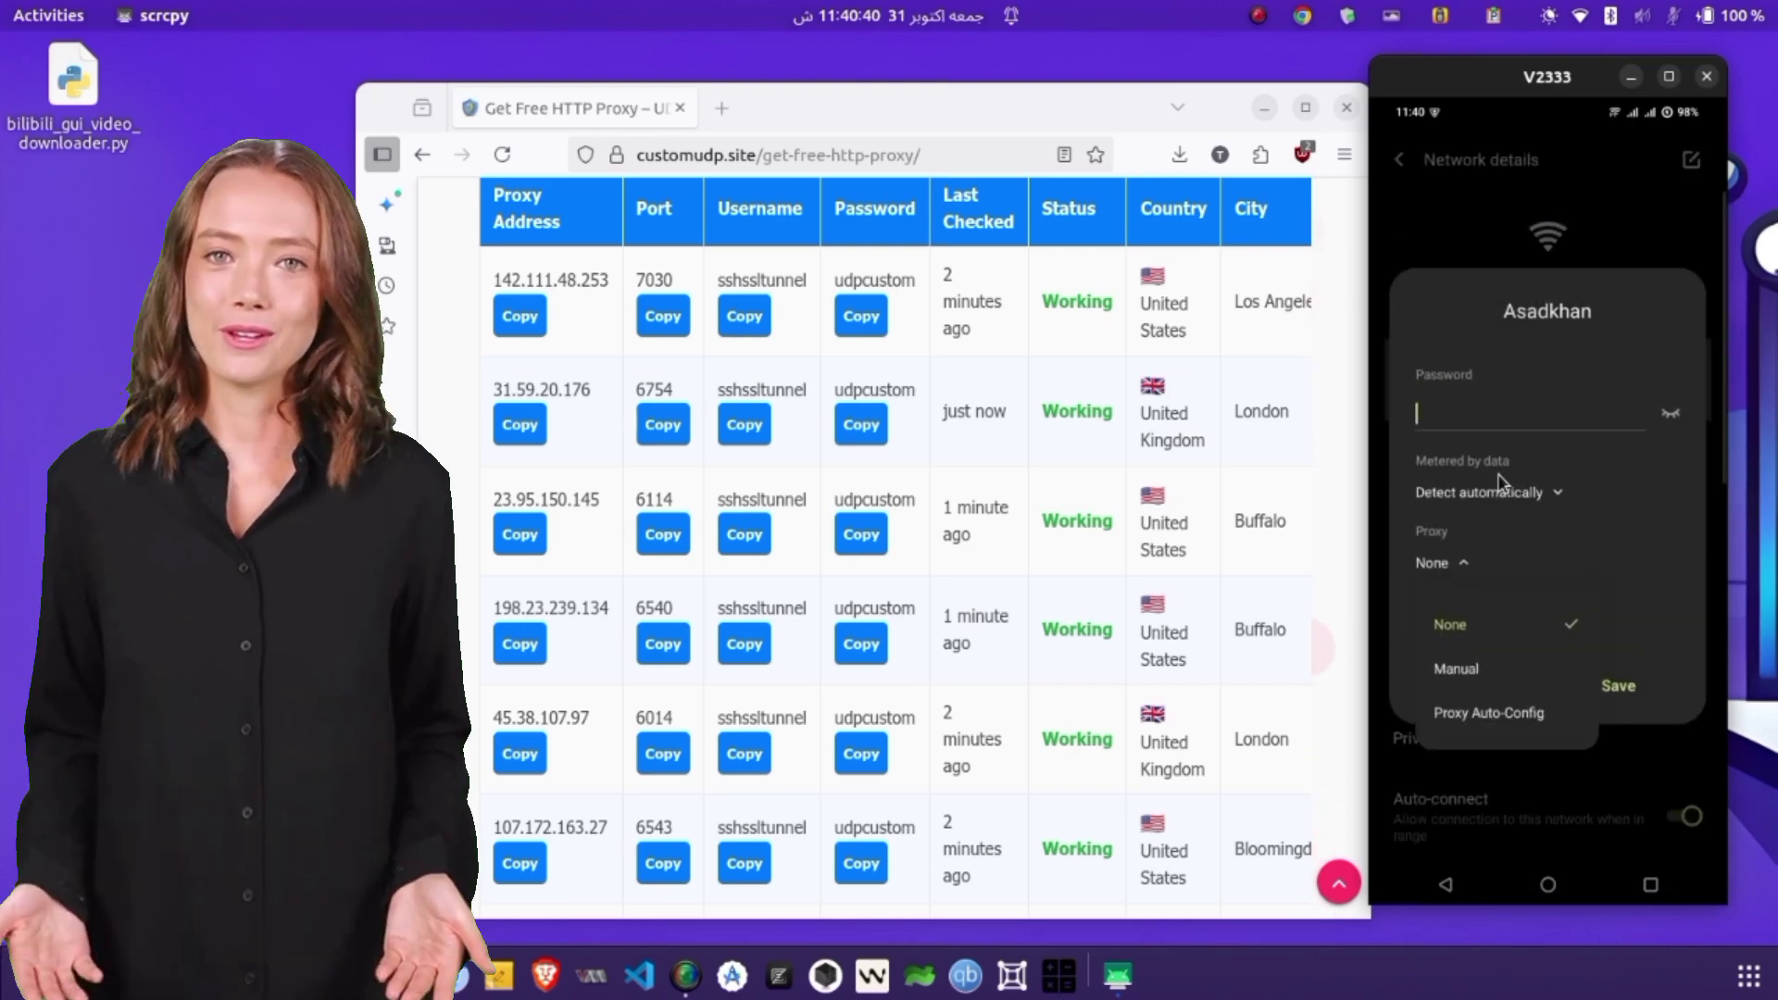
{"action": "left_click", "coordinate": [1456, 669]}
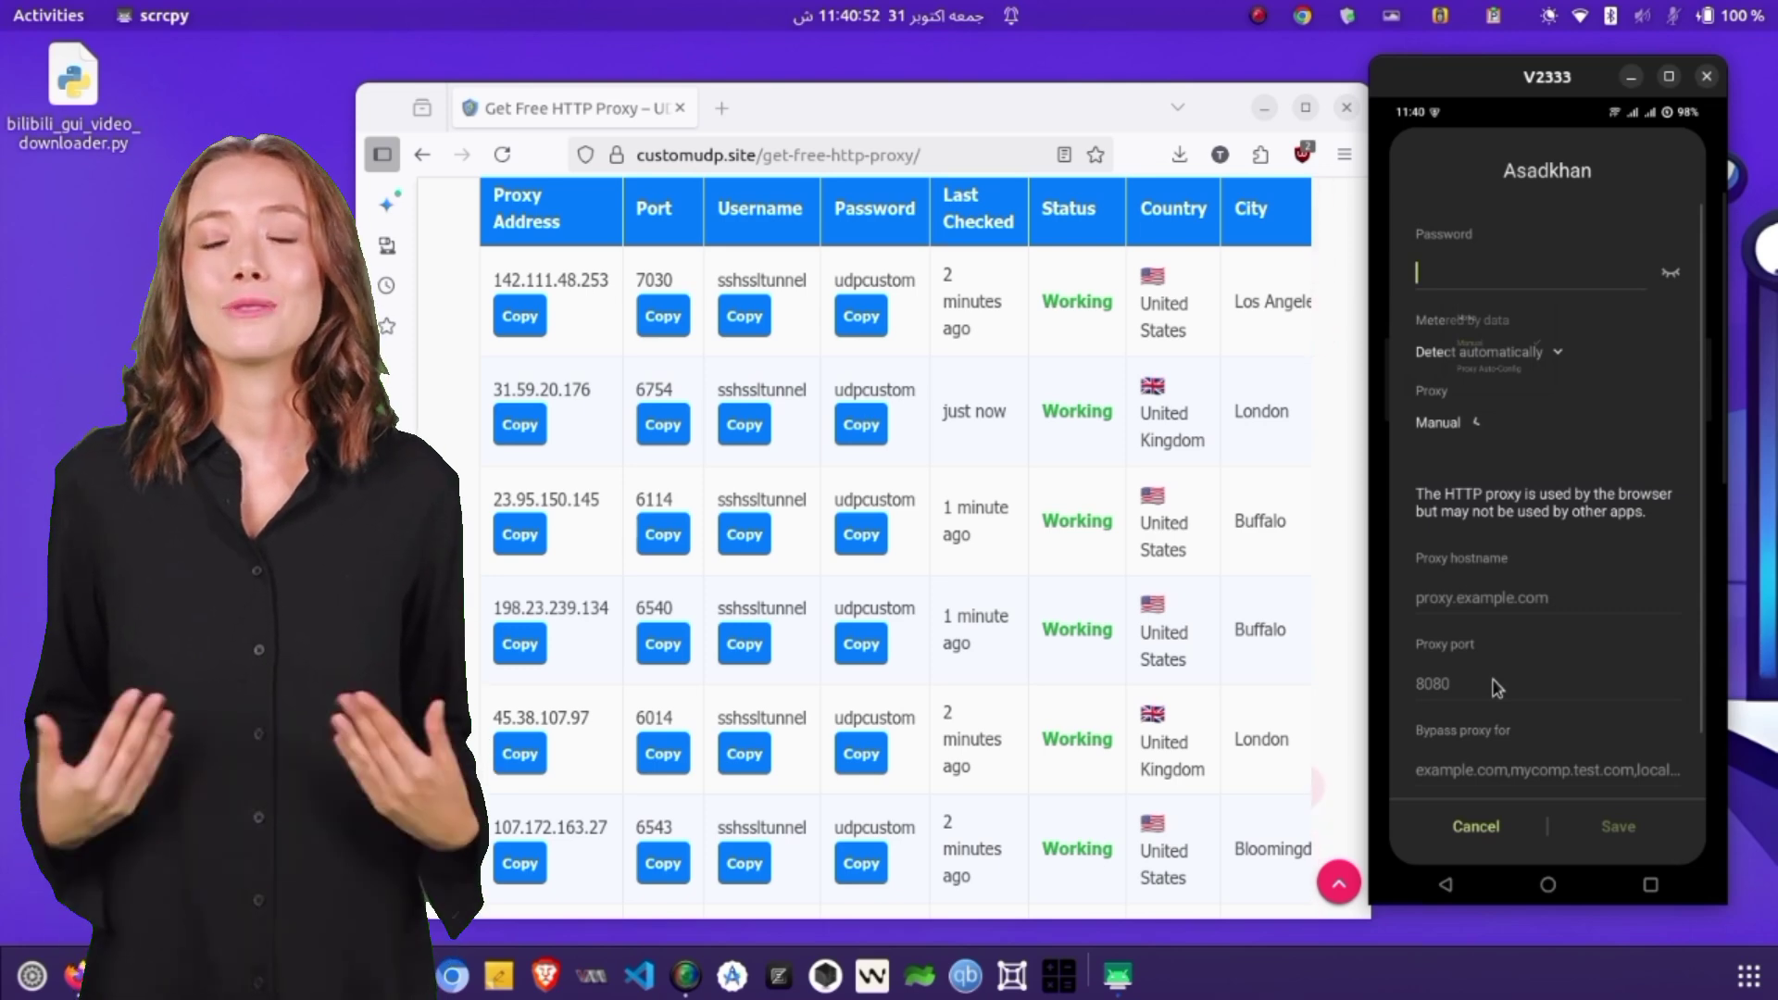
Paste the proxy hostname 142.111.48.253 into the phone's Wi-Fi proxy settings
{"action": "left_click", "coordinate": [1481, 598]}
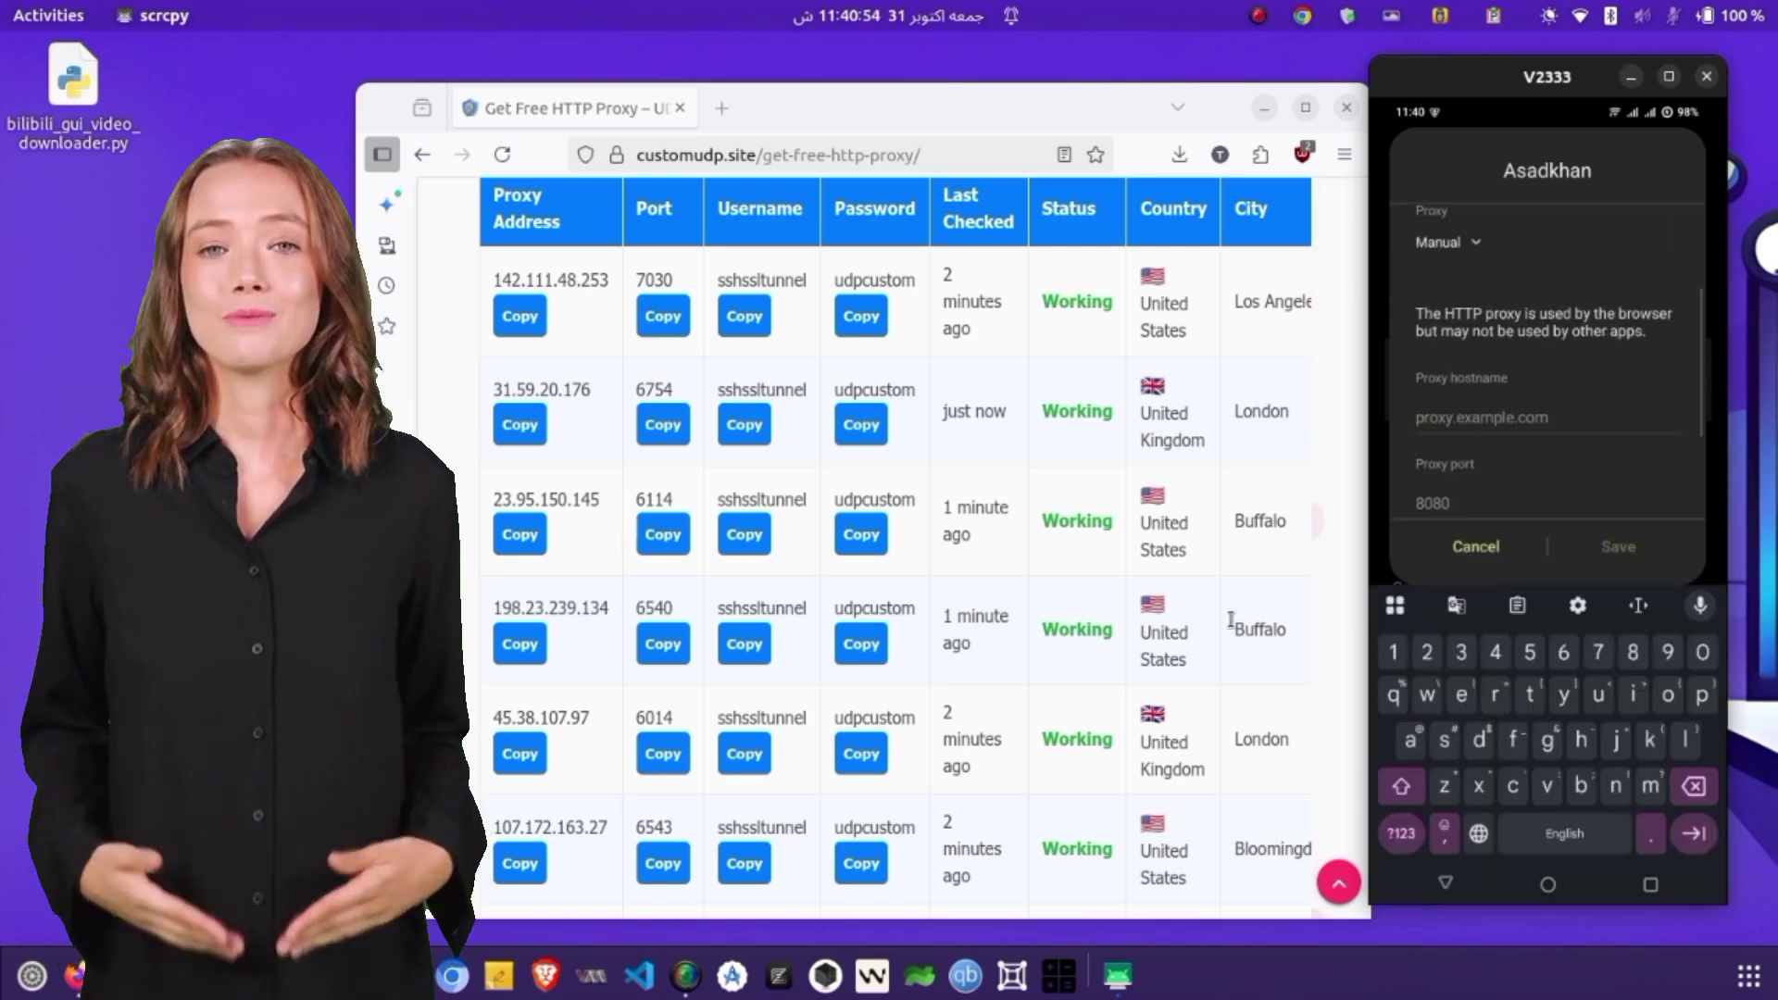
{"action": "left_click", "coordinate": [519, 315]}
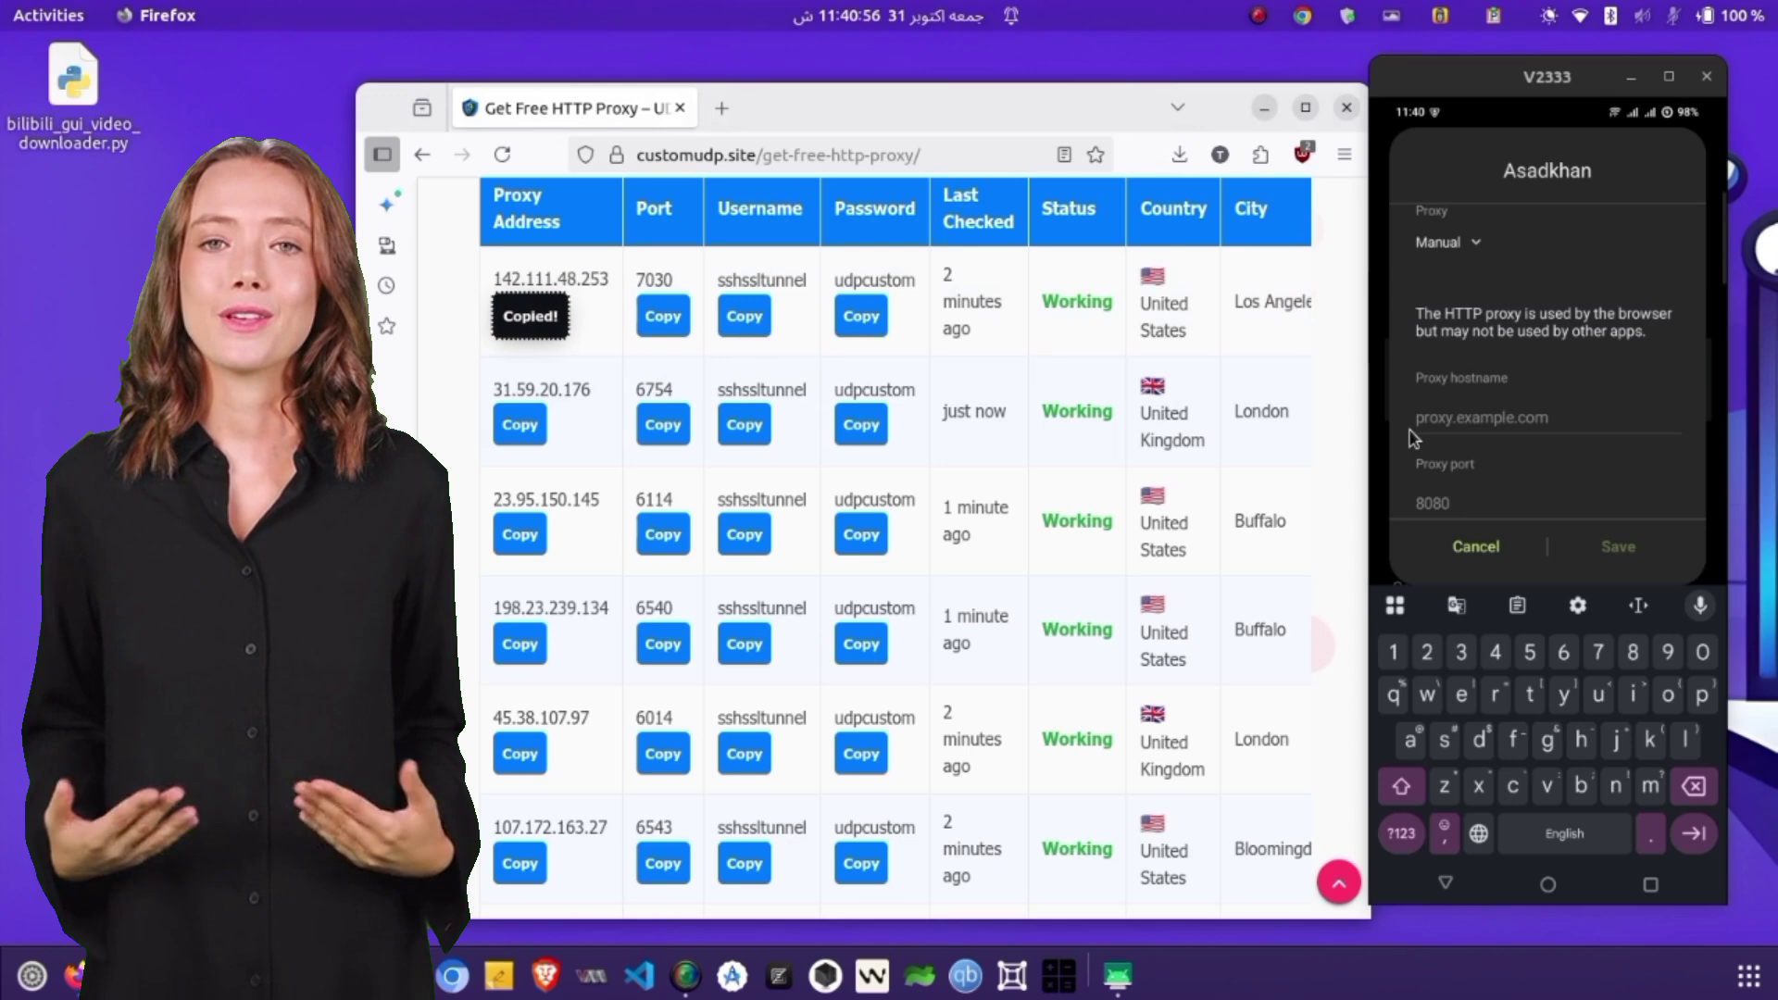
{"action": "left_click", "coordinate": [1453, 417]}
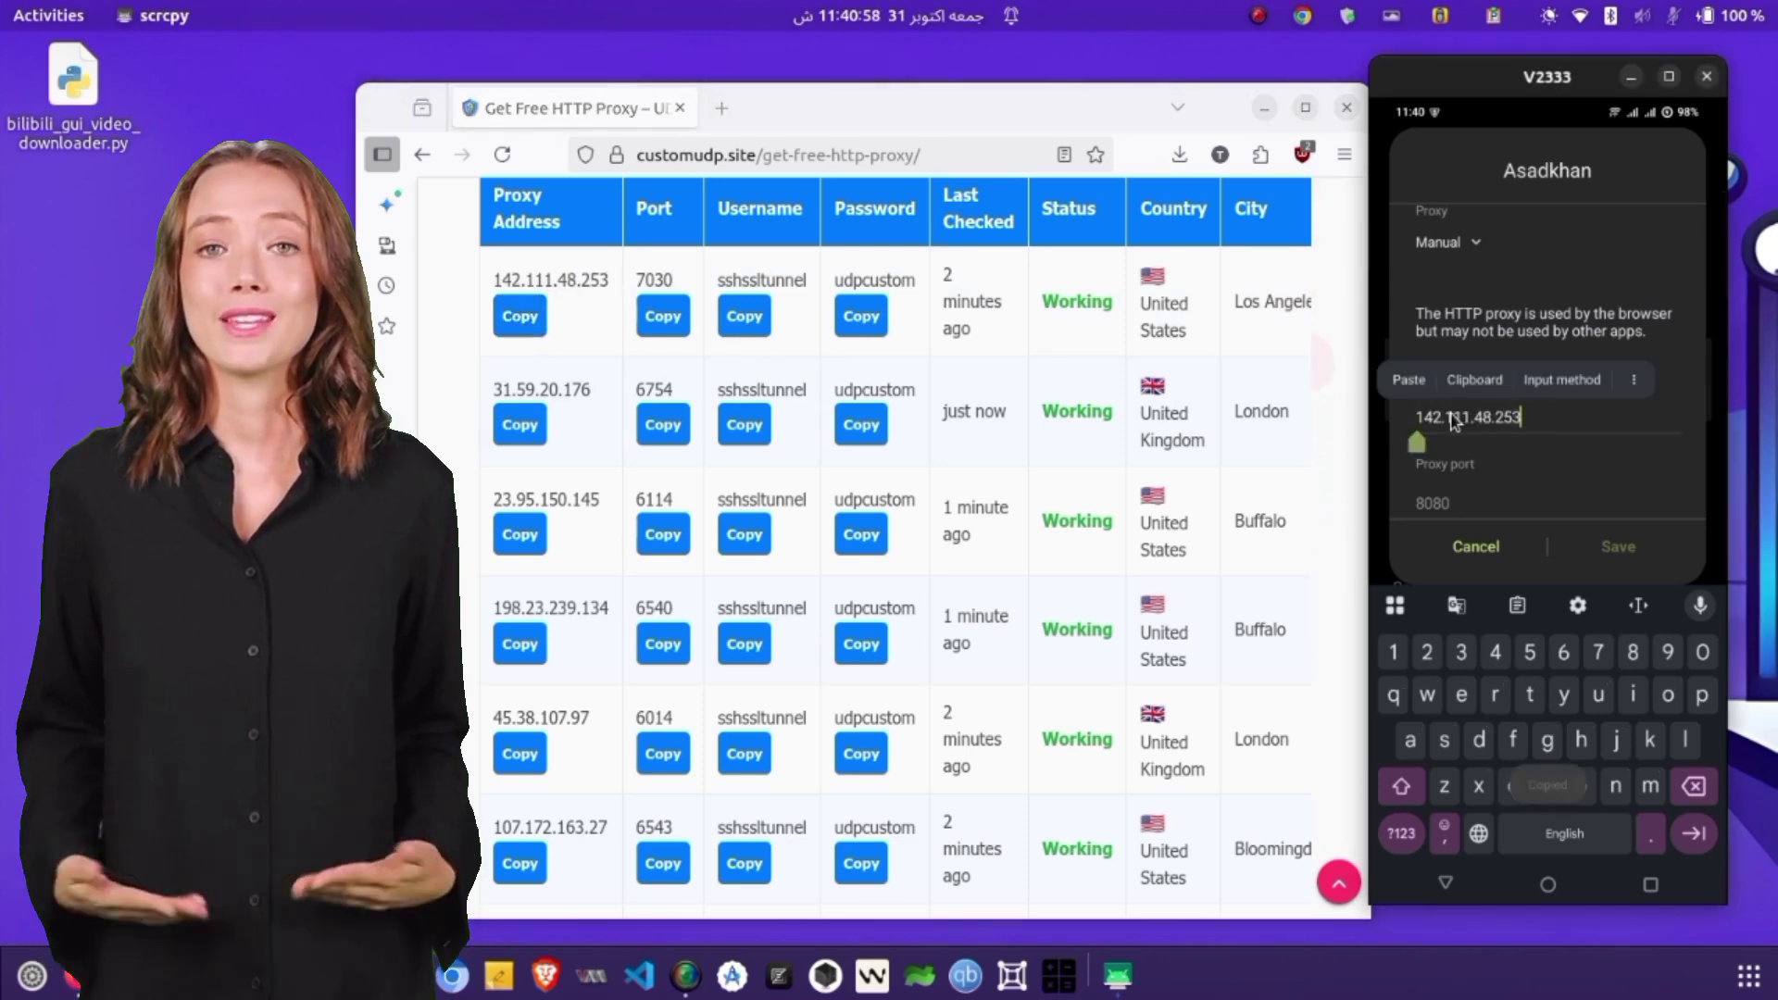
Paste proxy port 7030, save the Wi-Fi settings, and return to the home screen
{"action": "left_click", "coordinate": [662, 316]}
{"action": "left_click", "coordinate": [1513, 496]}
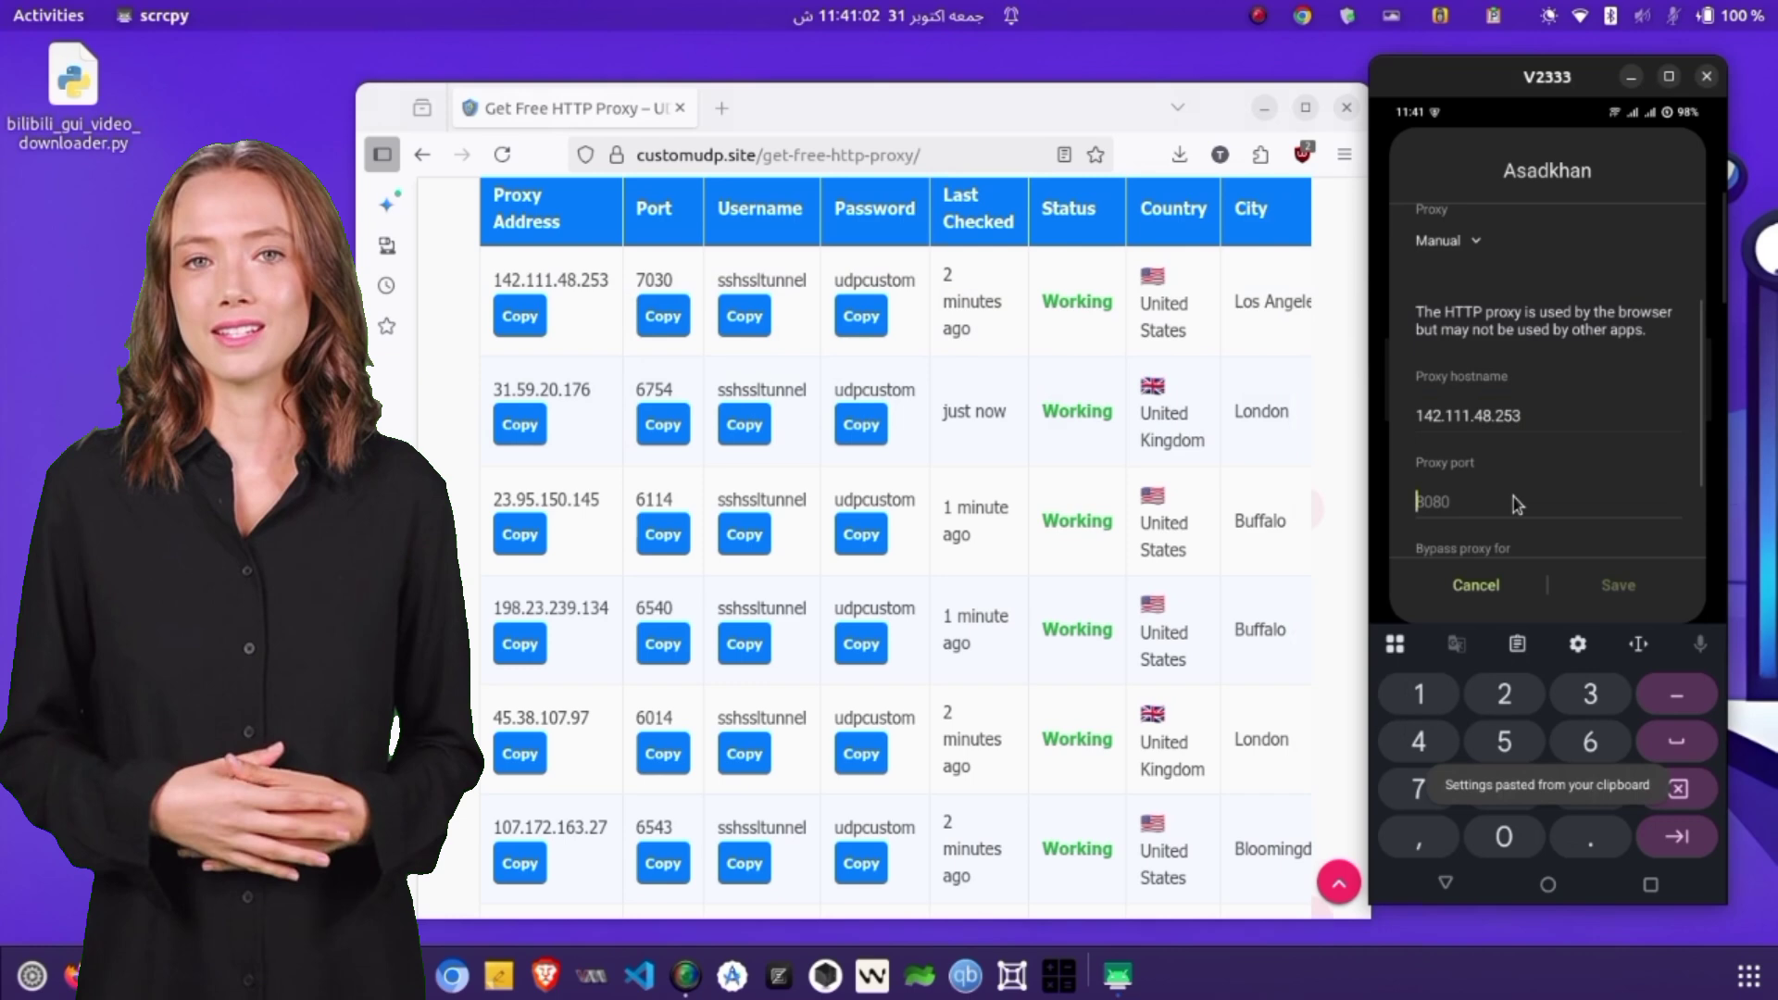
{"action": "key", "text": "ctrl+v"}
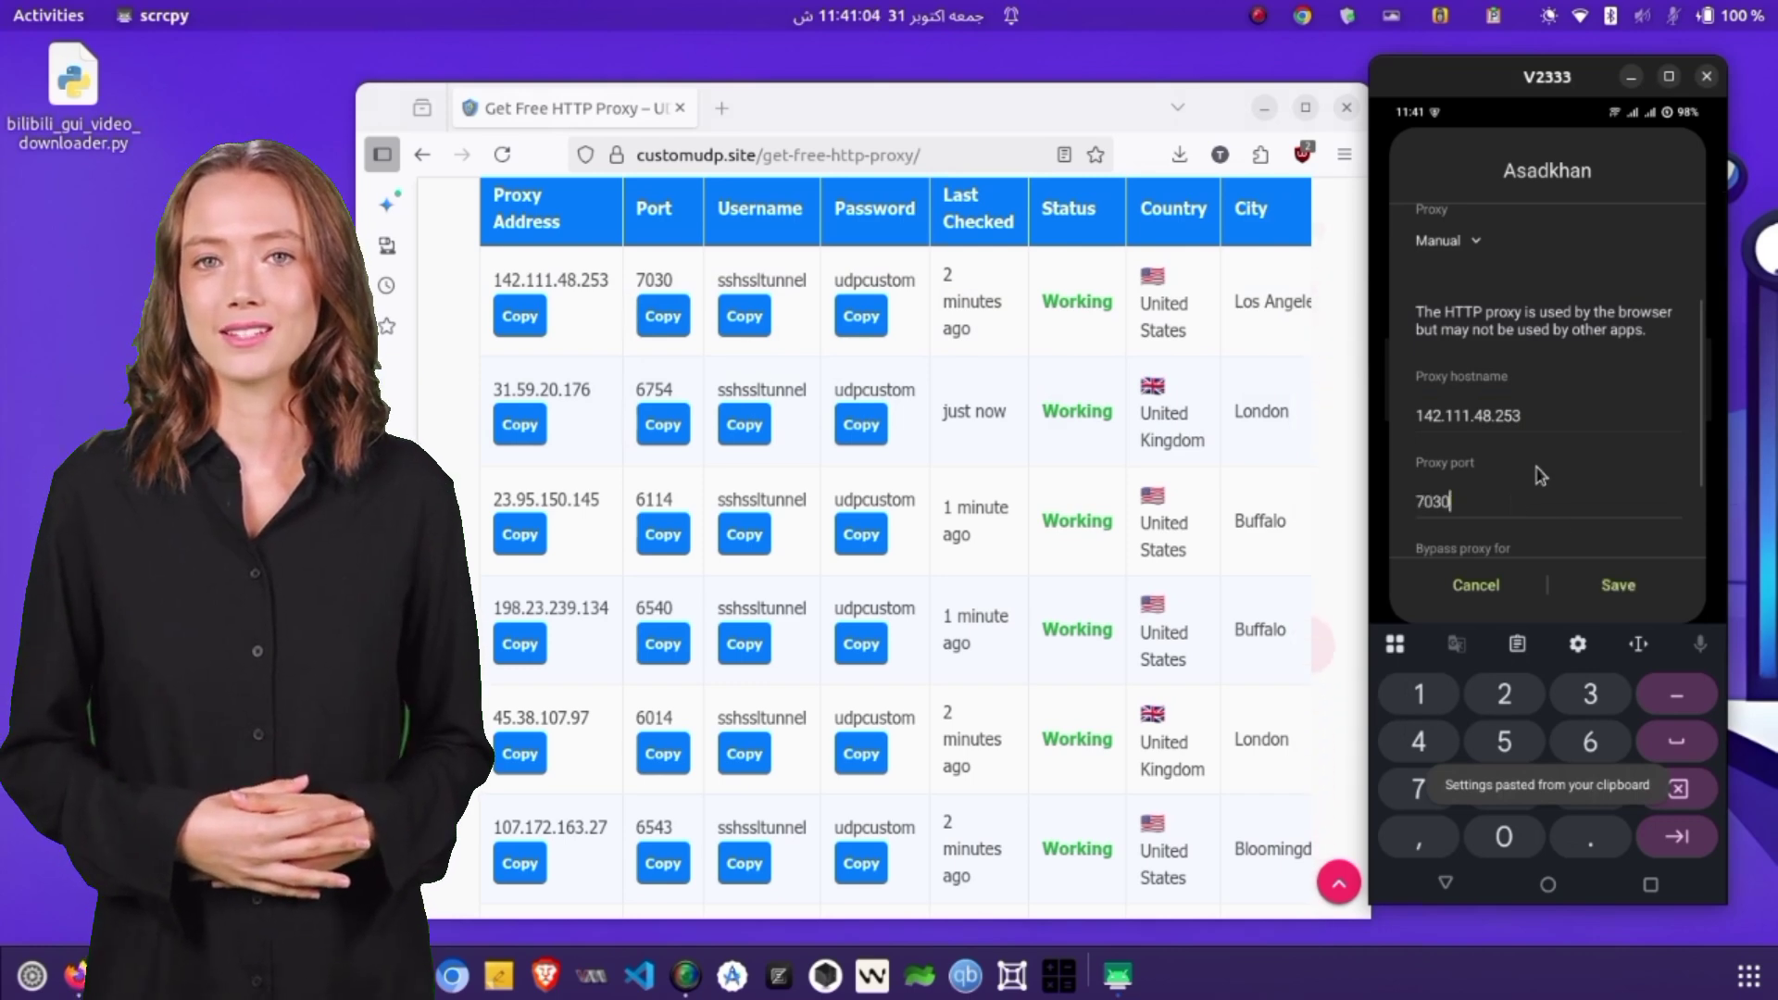
{"action": "left_click", "coordinate": [1626, 583]}
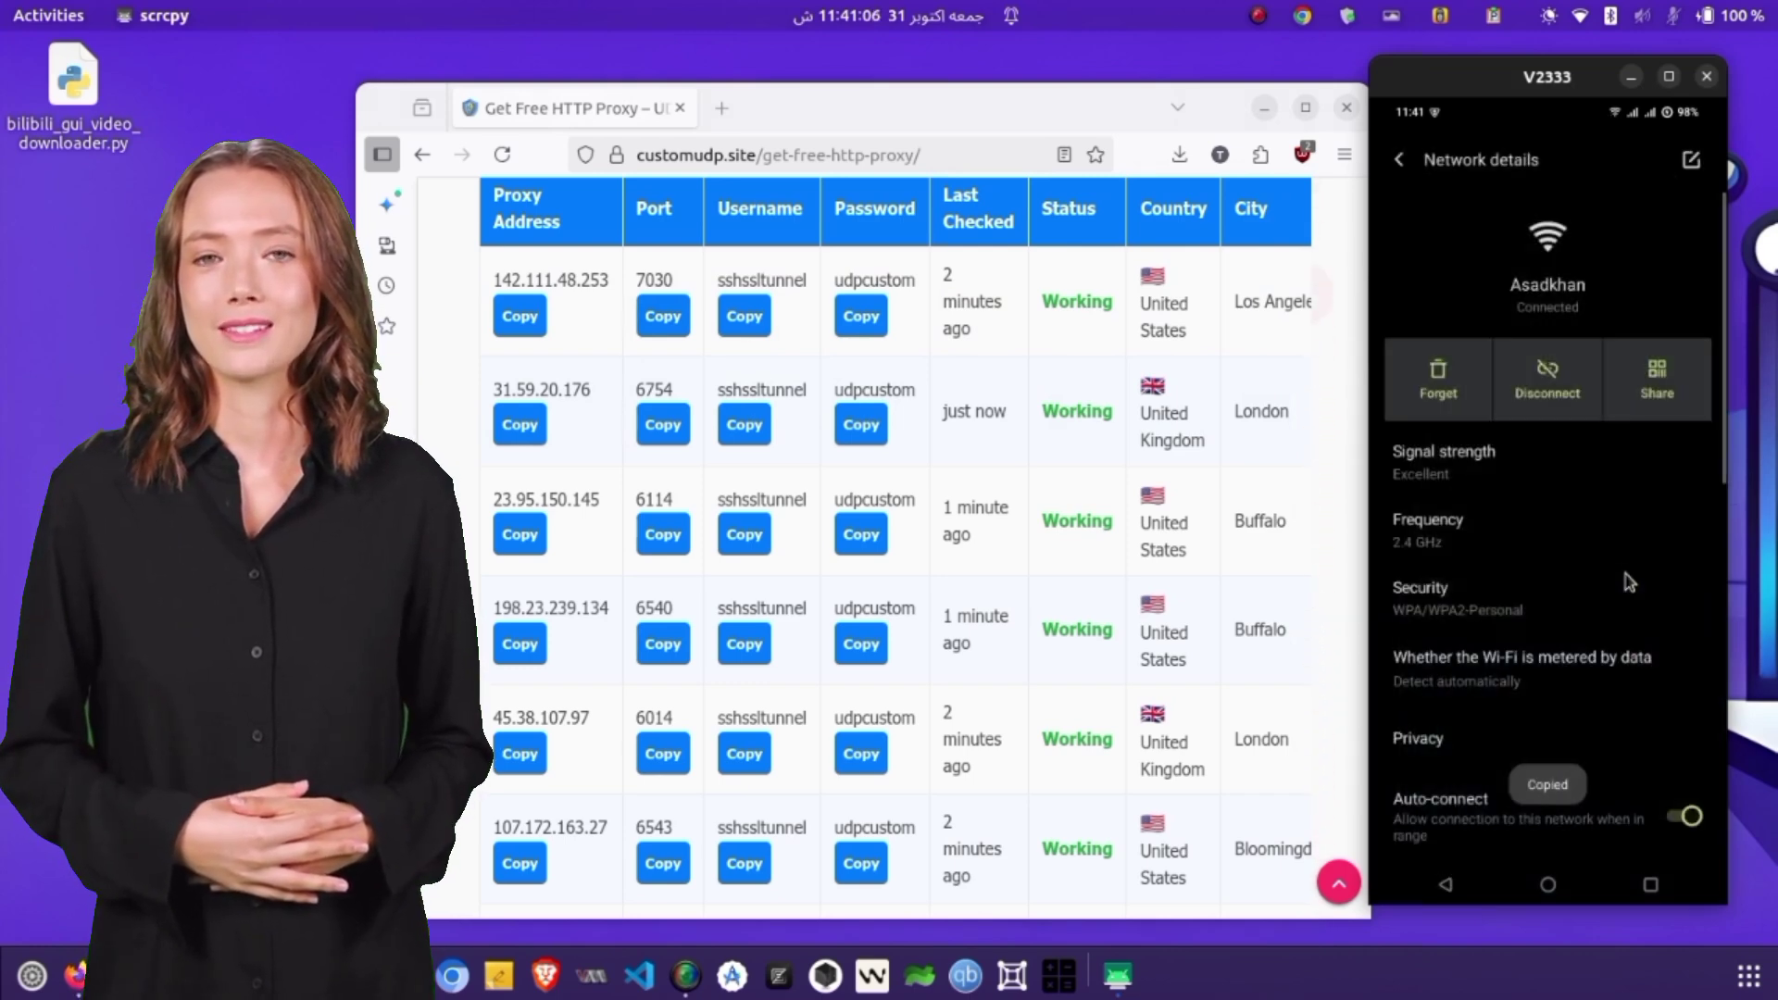
{"action": "left_click", "coordinate": [1550, 886]}
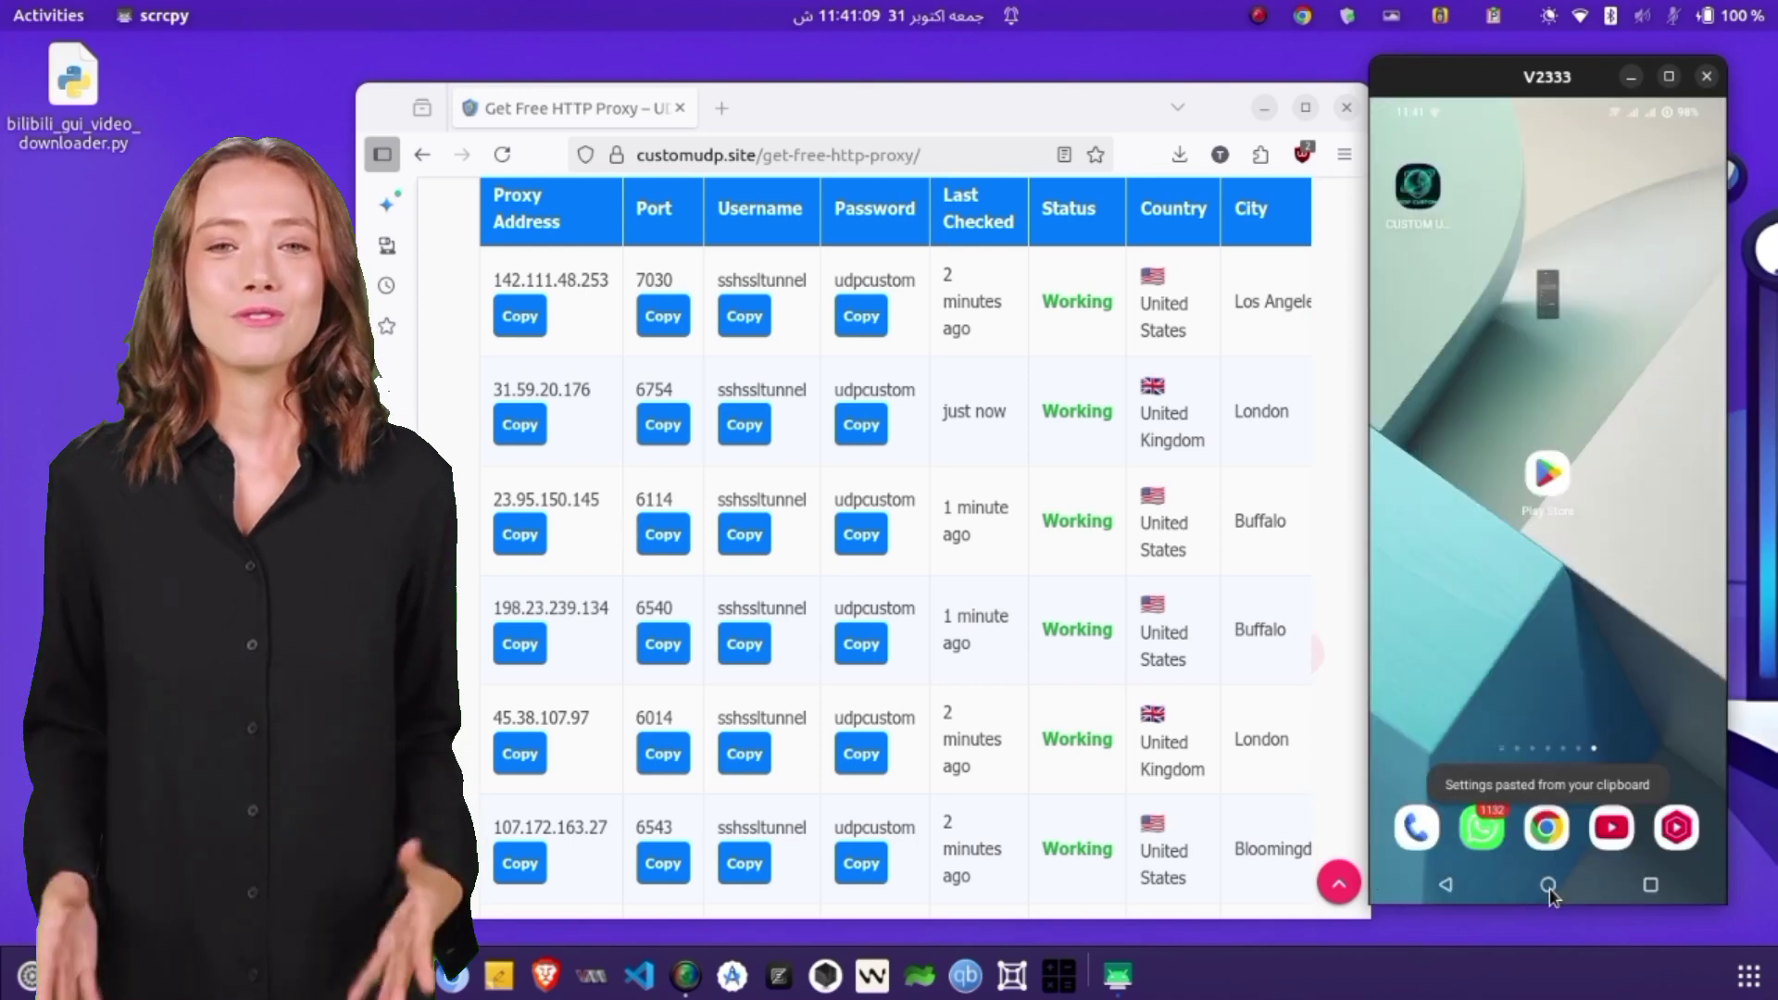
Open Chrome and sign in to the proxy with the copied sshssltunnel username and password
{"action": "left_click", "coordinate": [1546, 830]}
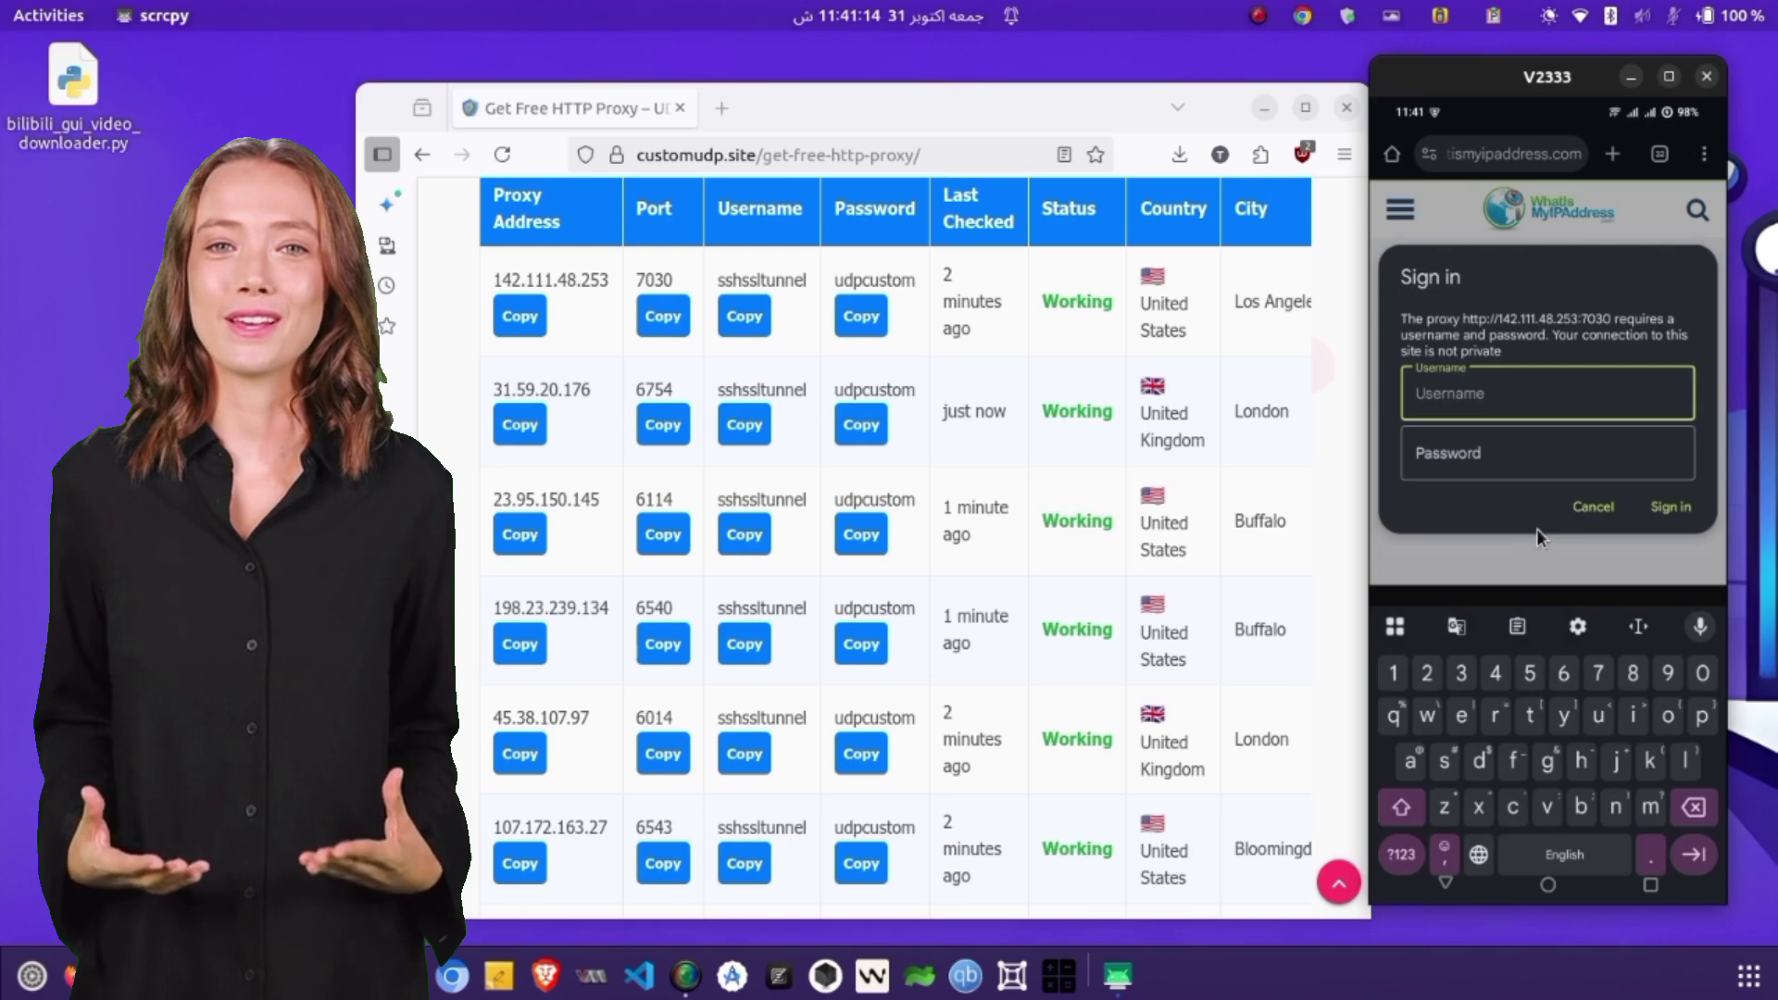
{"action": "type", "text": "sshssltunnel"}
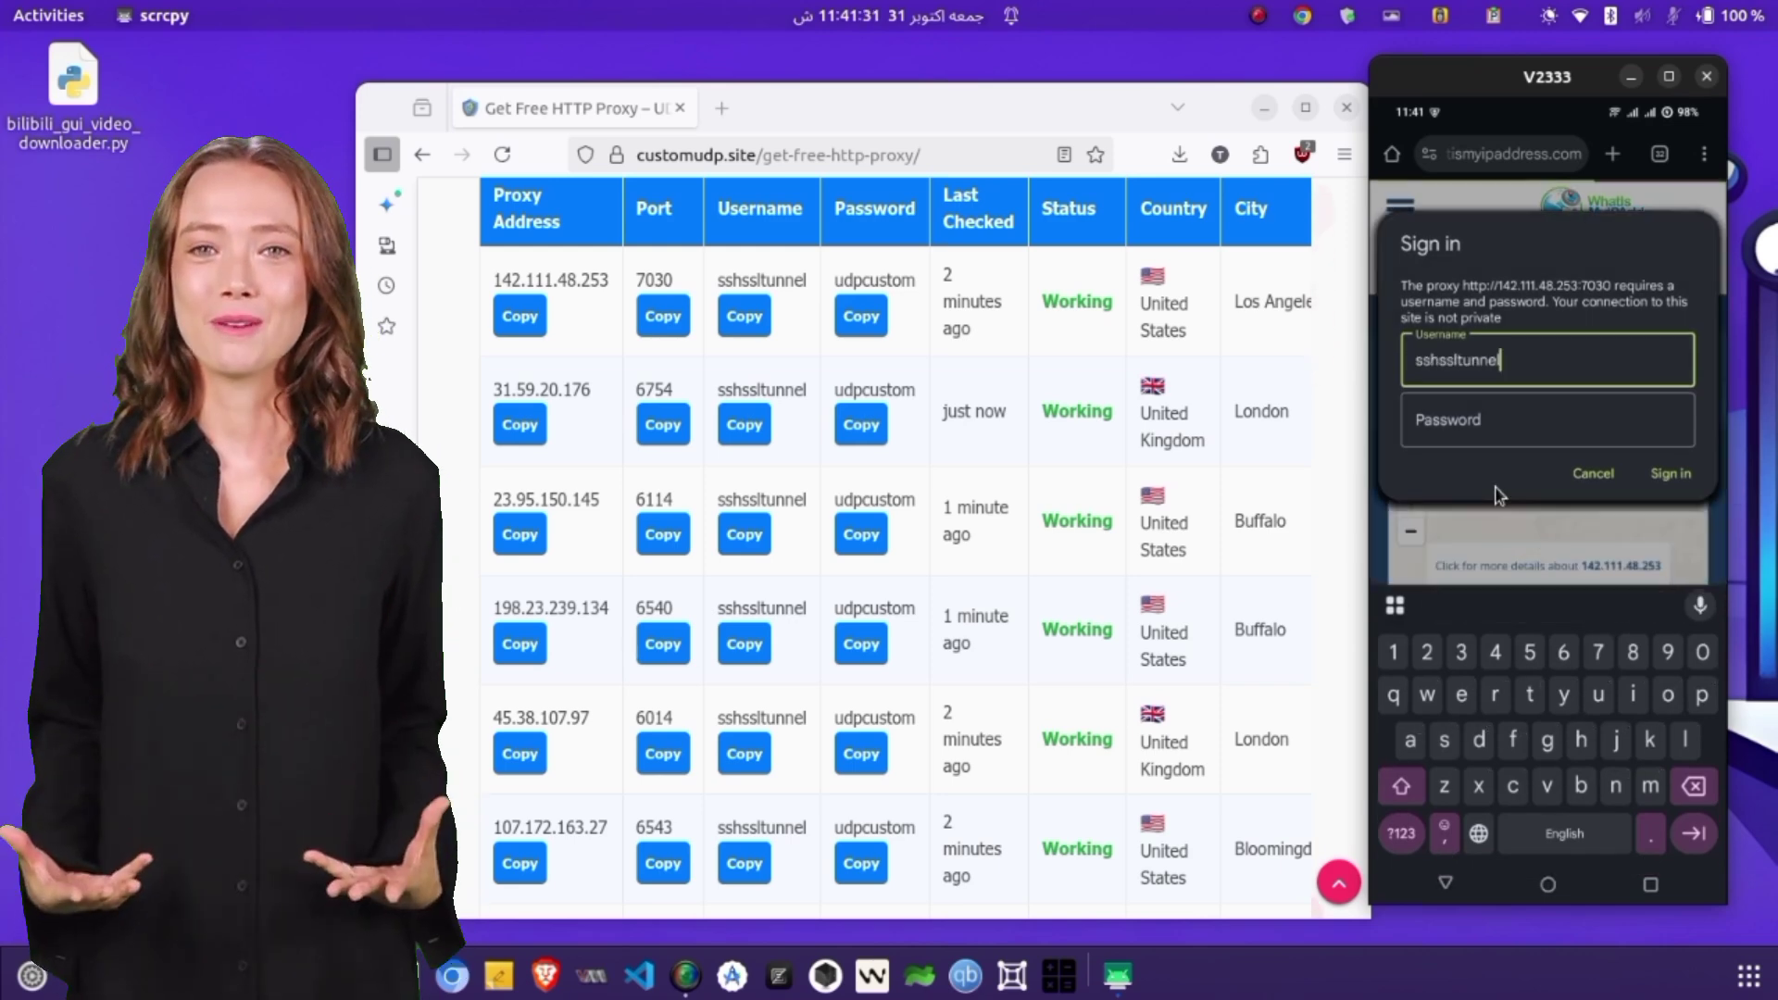
{"action": "left_click", "coordinate": [861, 315]}
{"action": "left_click", "coordinate": [1447, 424]}
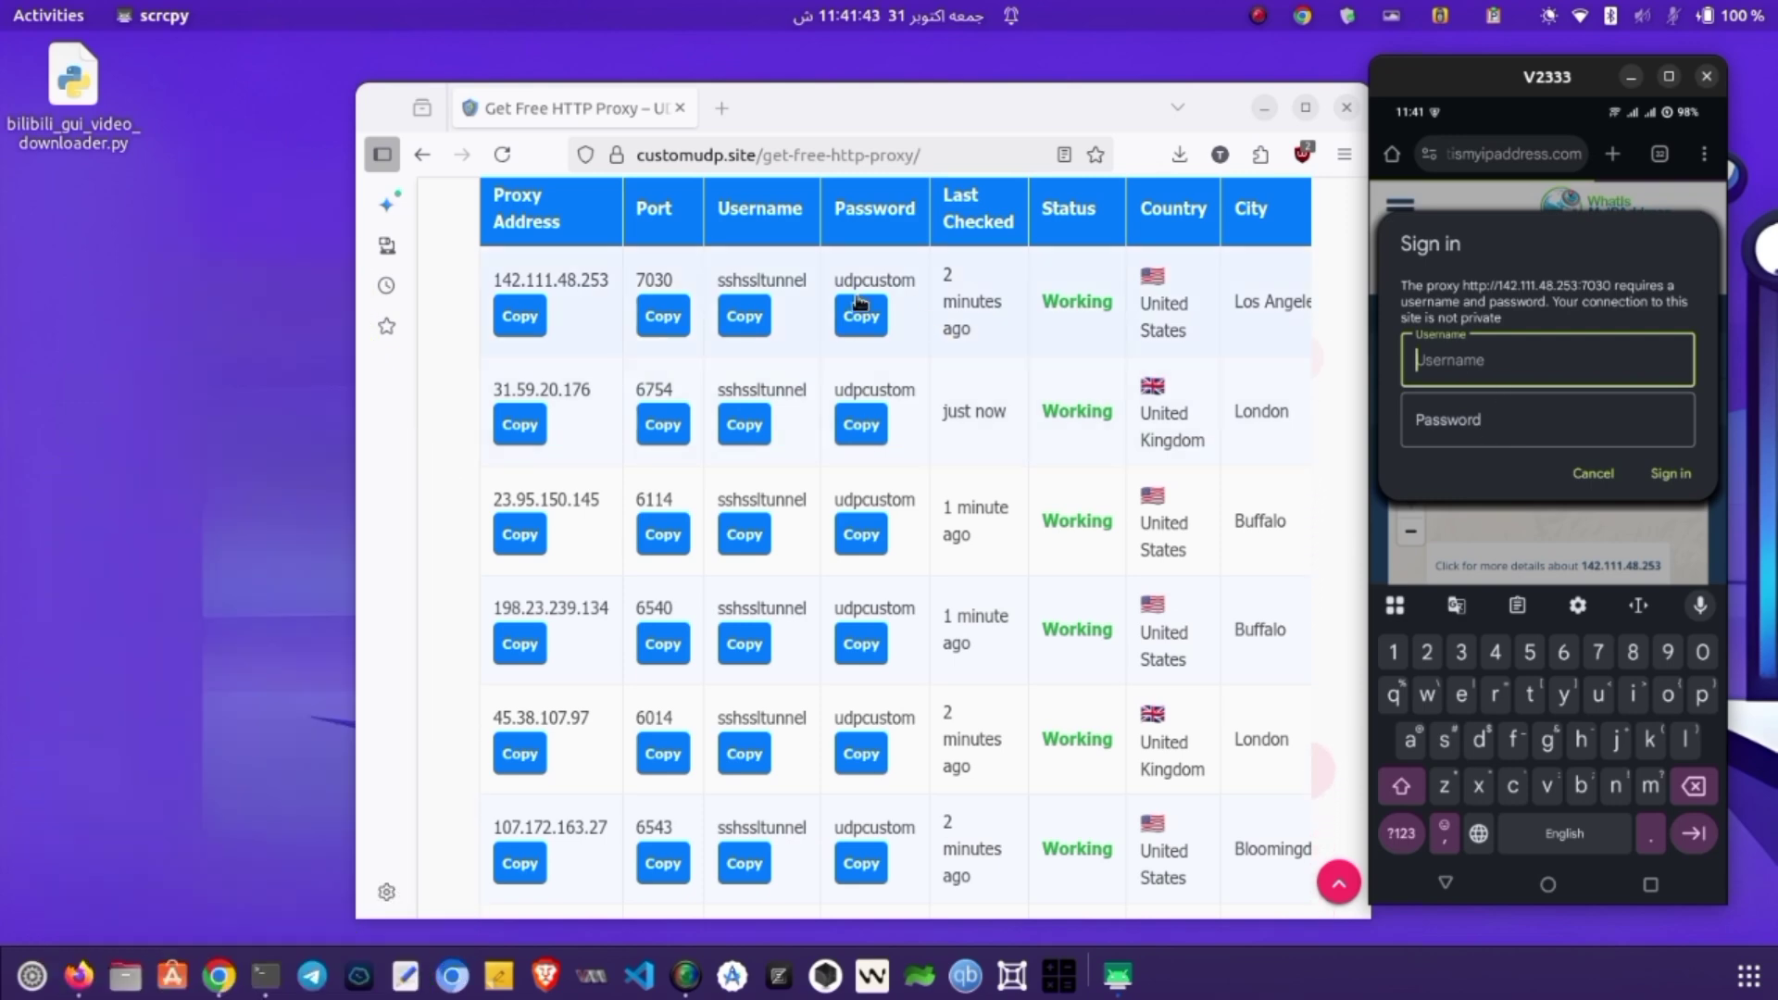
{"action": "left_click", "coordinate": [744, 315]}
{"action": "left_click", "coordinate": [1504, 360]}
{"action": "key", "text": "ctrl+v"}
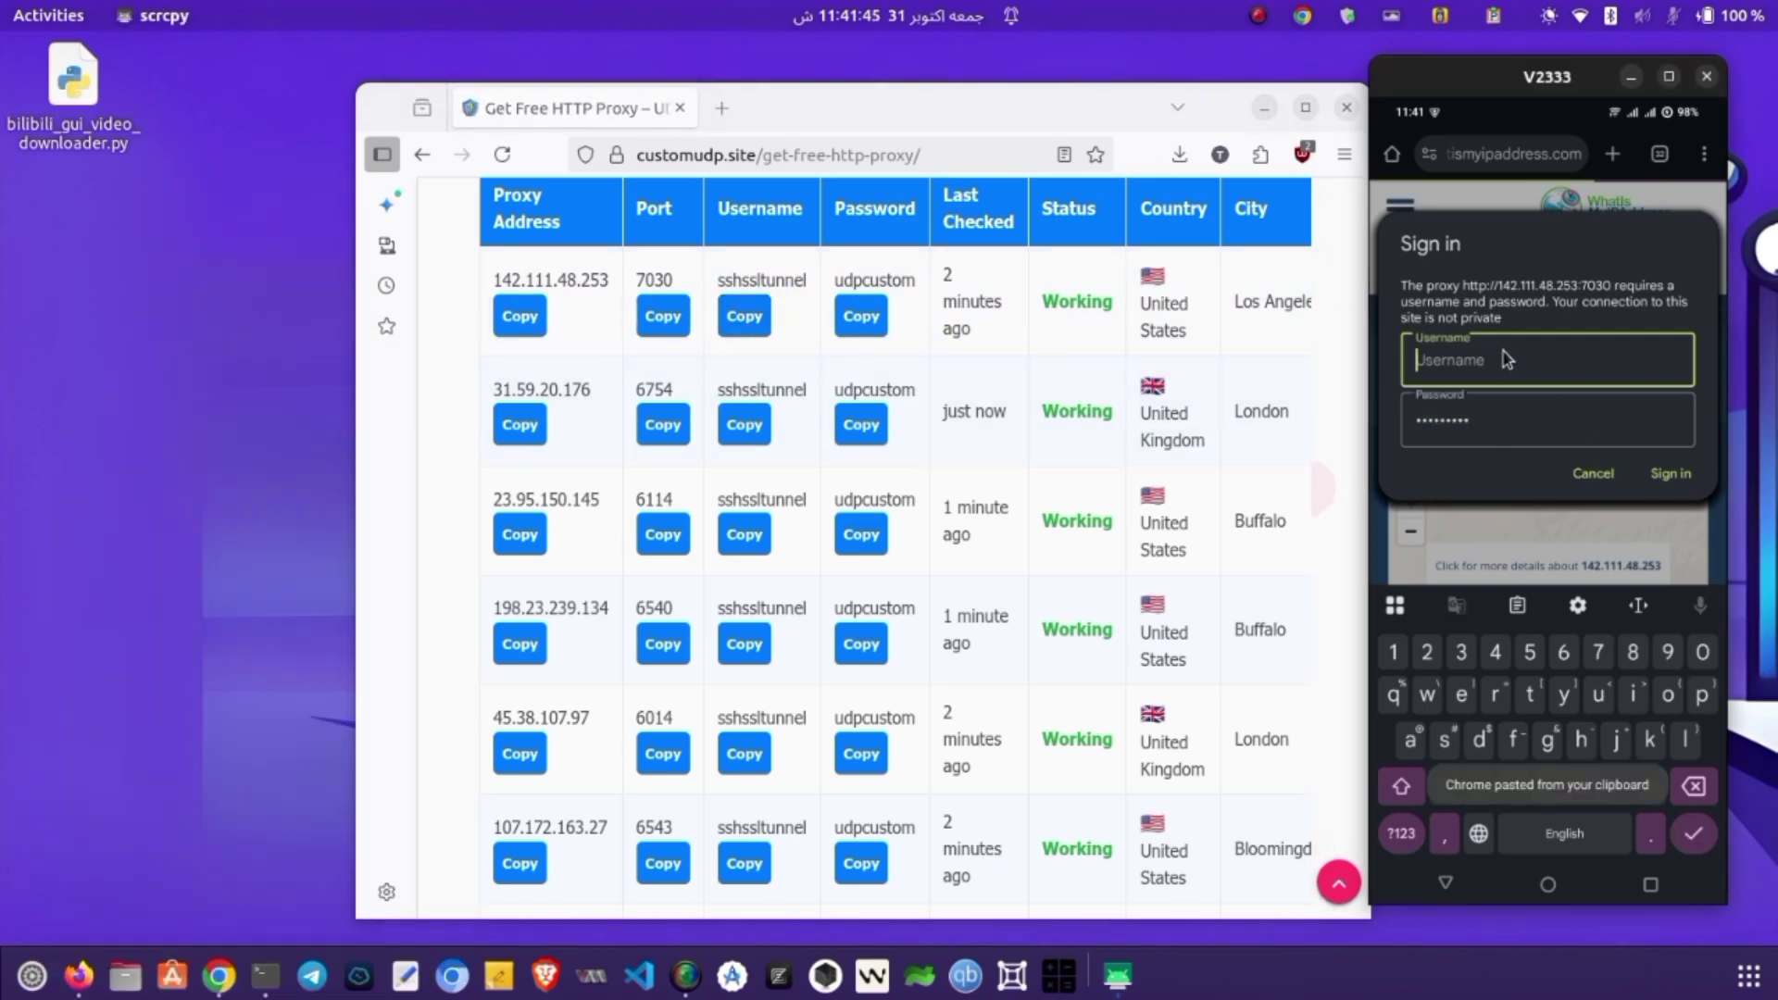
{"action": "key", "text": "ctrl+v"}
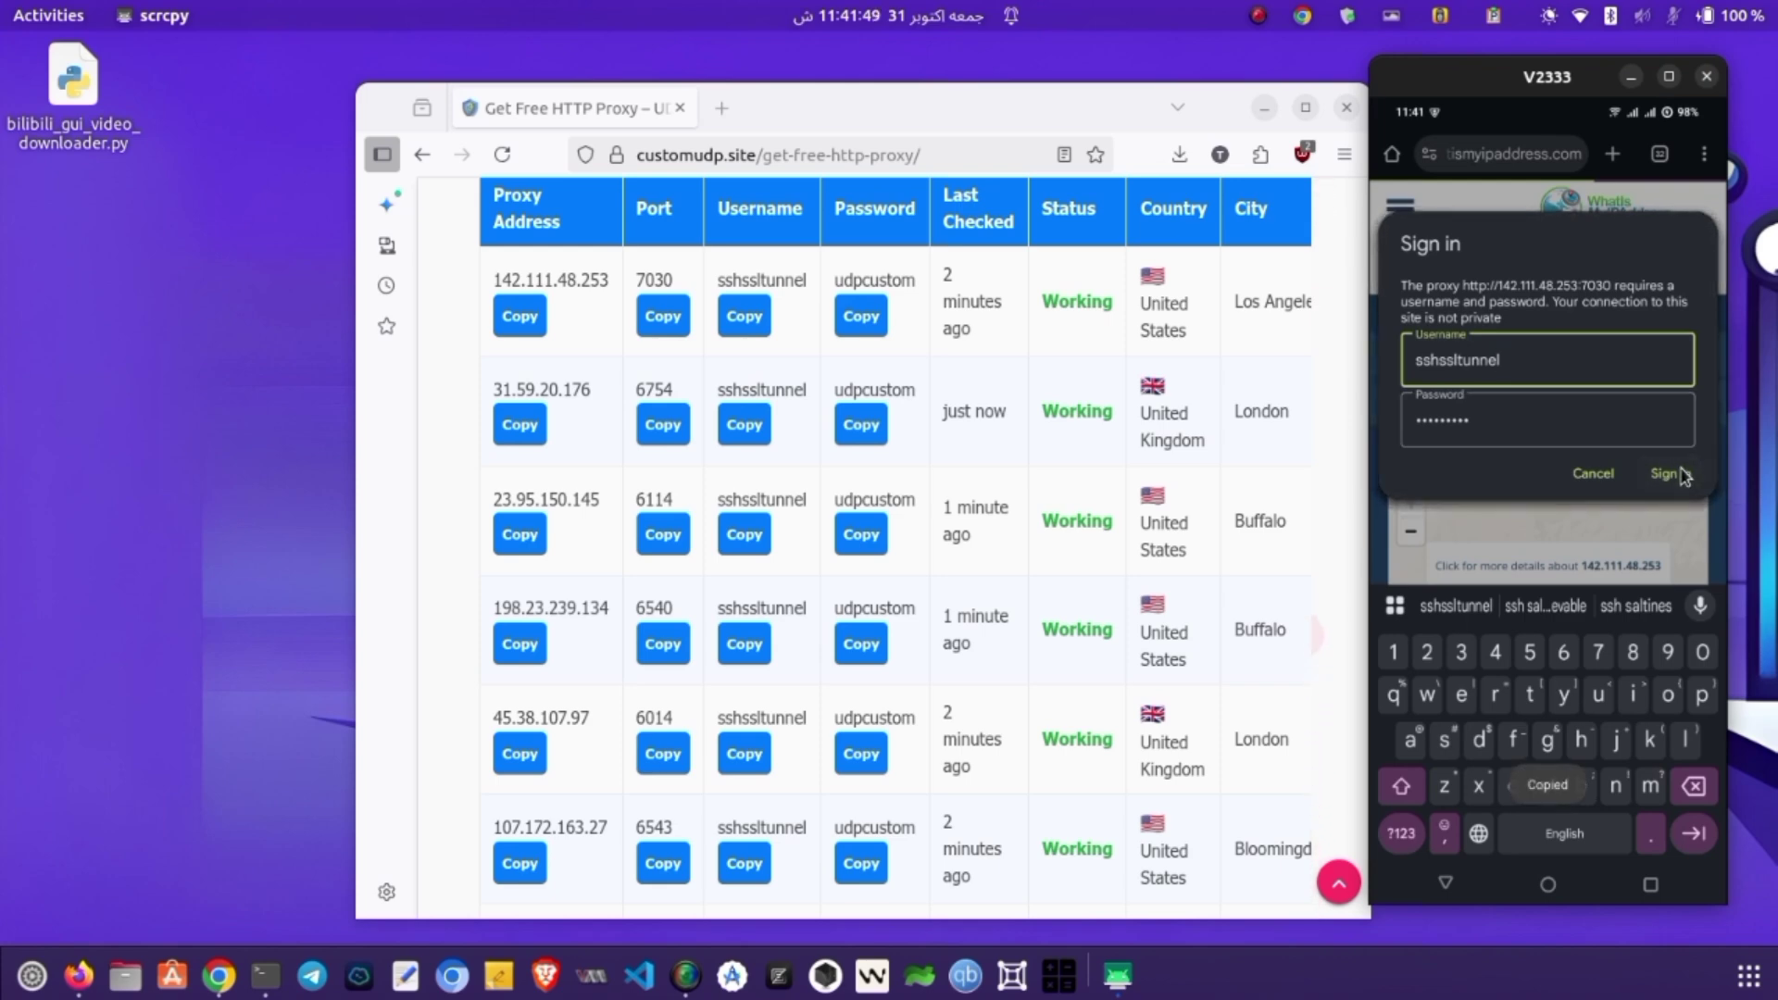
{"action": "left_click", "coordinate": [1673, 474]}
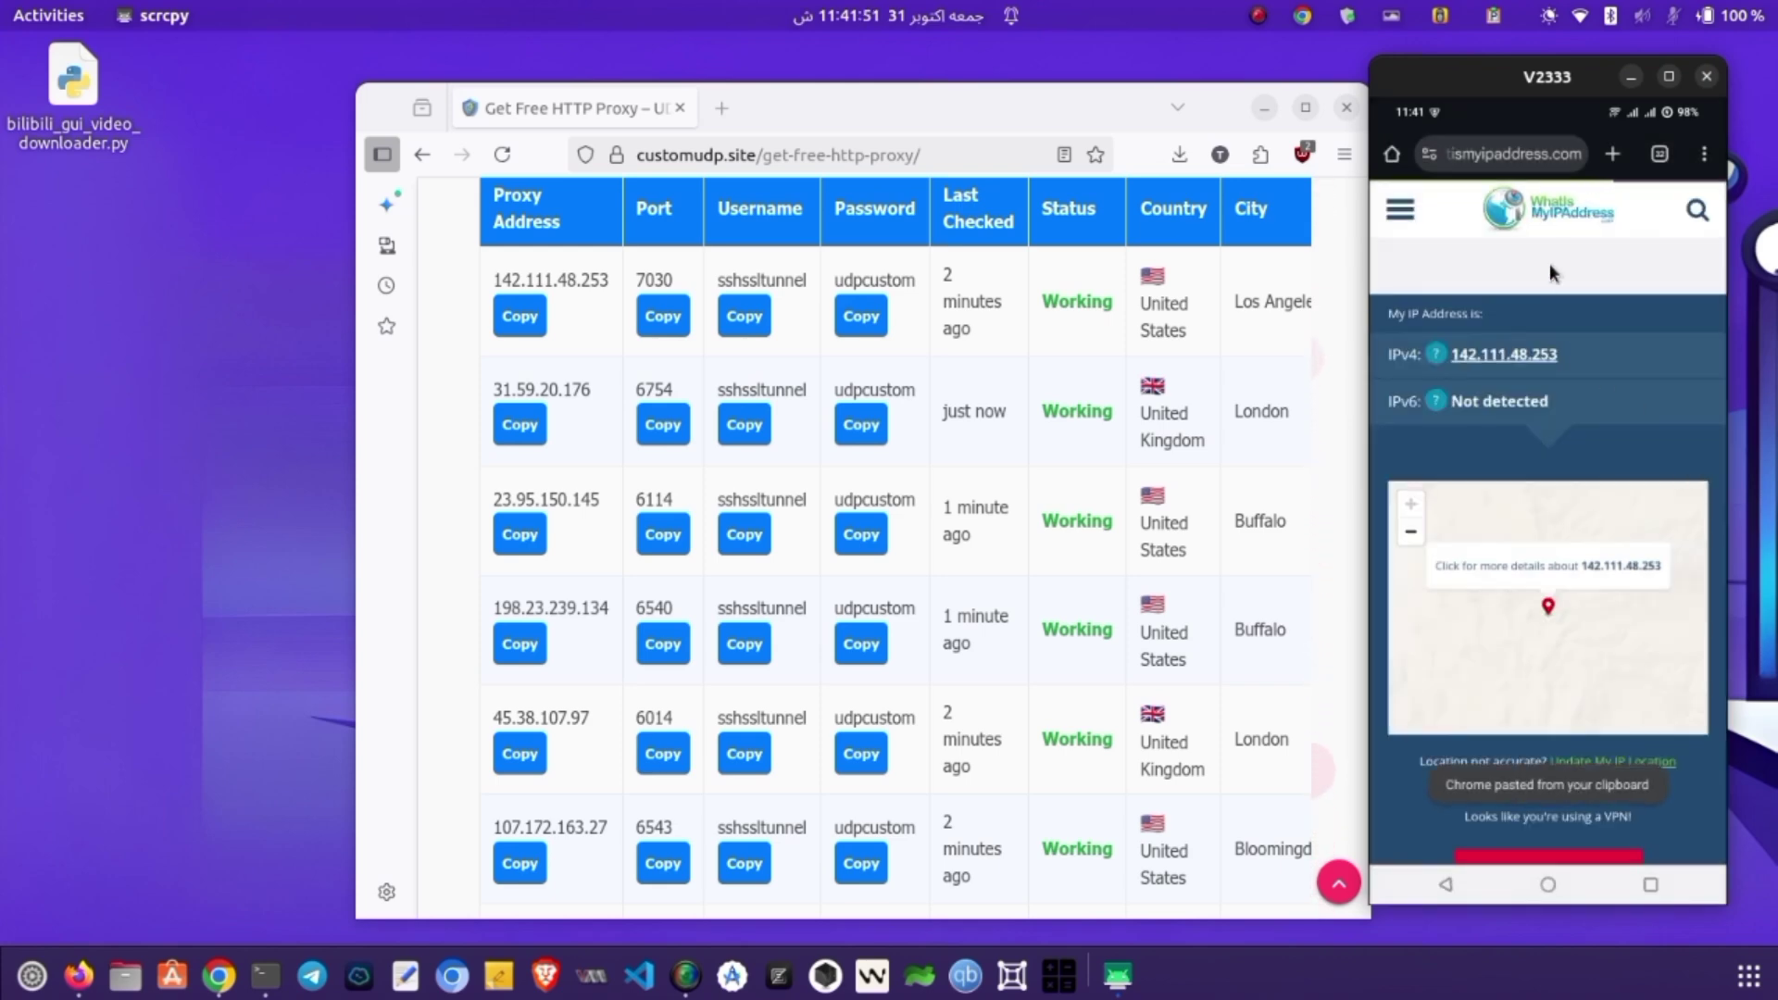
{"action": "left_click", "coordinate": [1703, 156]}
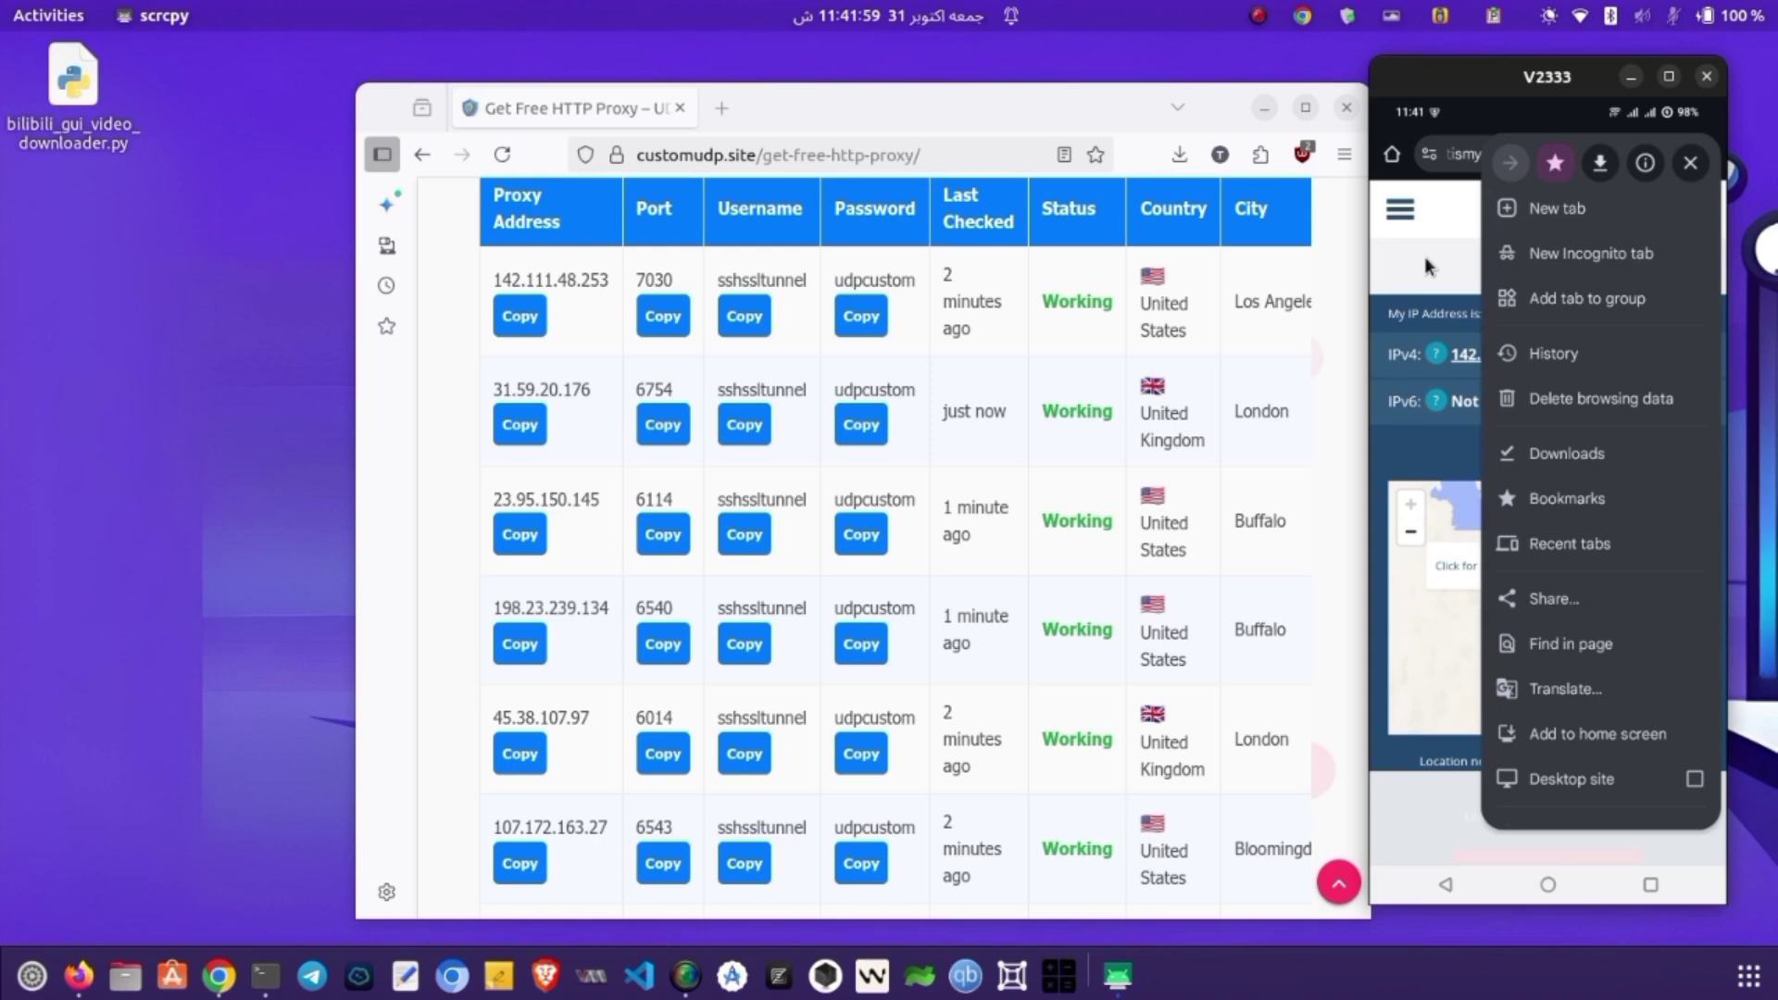
{"action": "left_click", "coordinate": [1693, 163]}
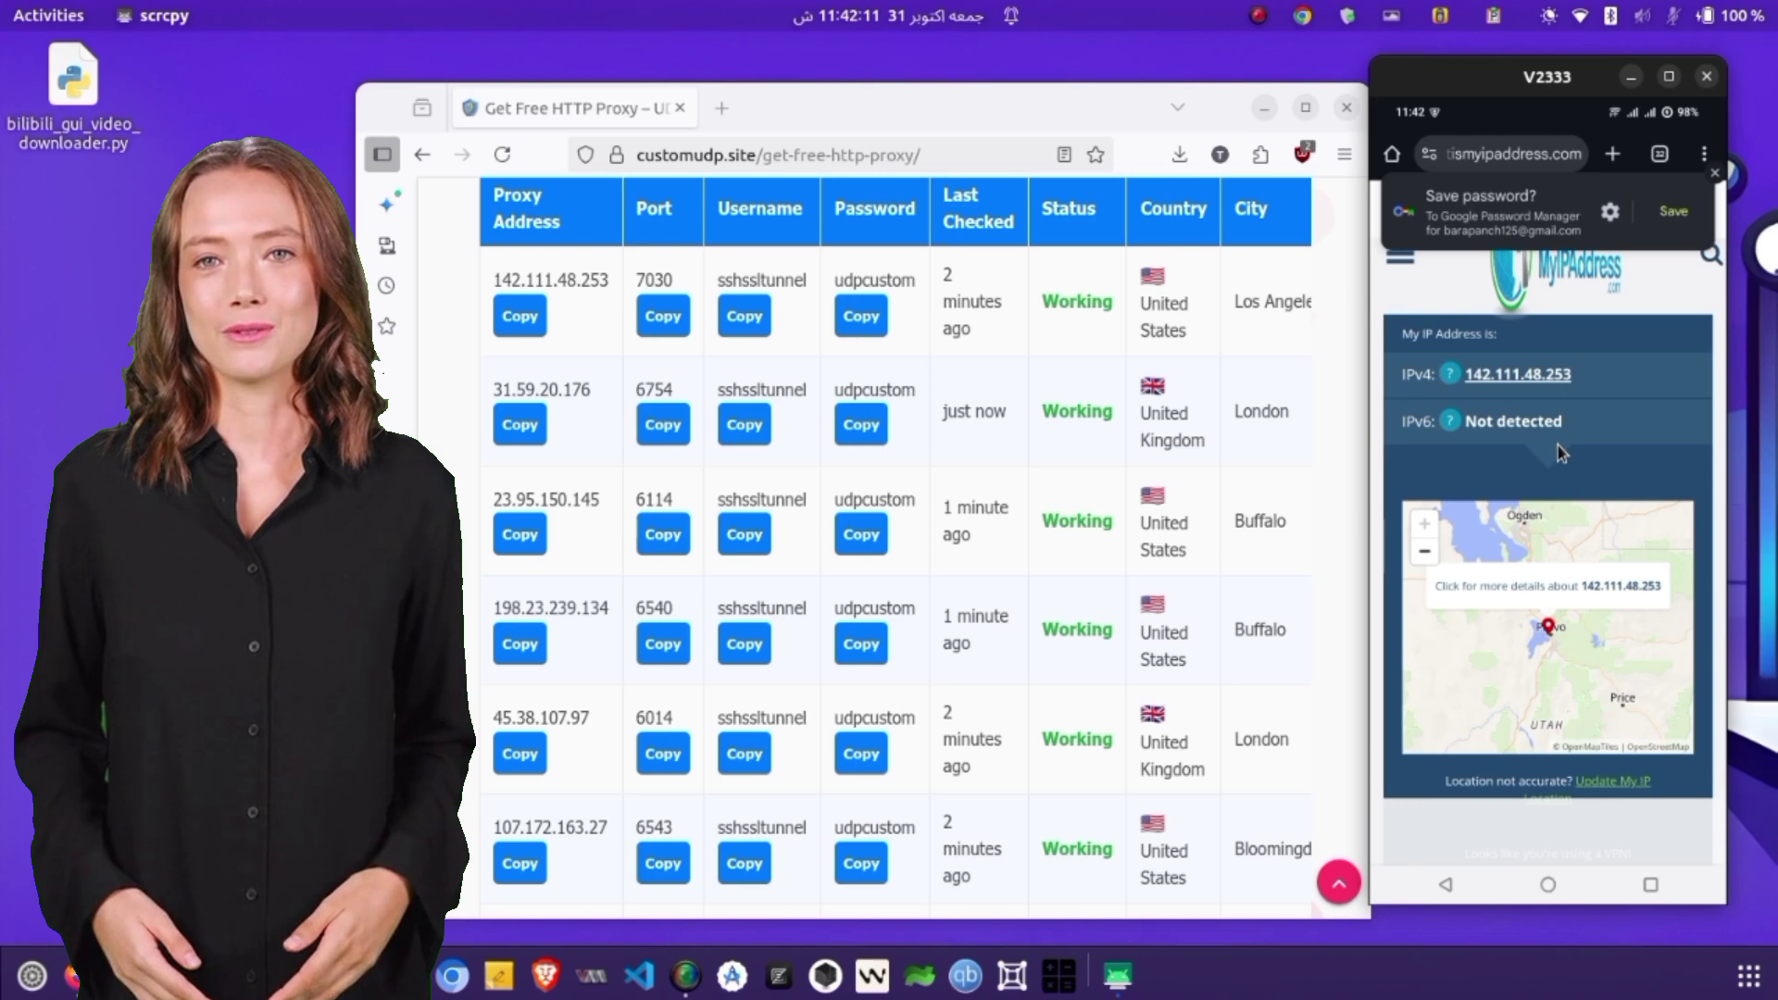
{"action": "left_click_drag", "start_coordinate": [1556, 114], "coordinate": [1567, 482]}
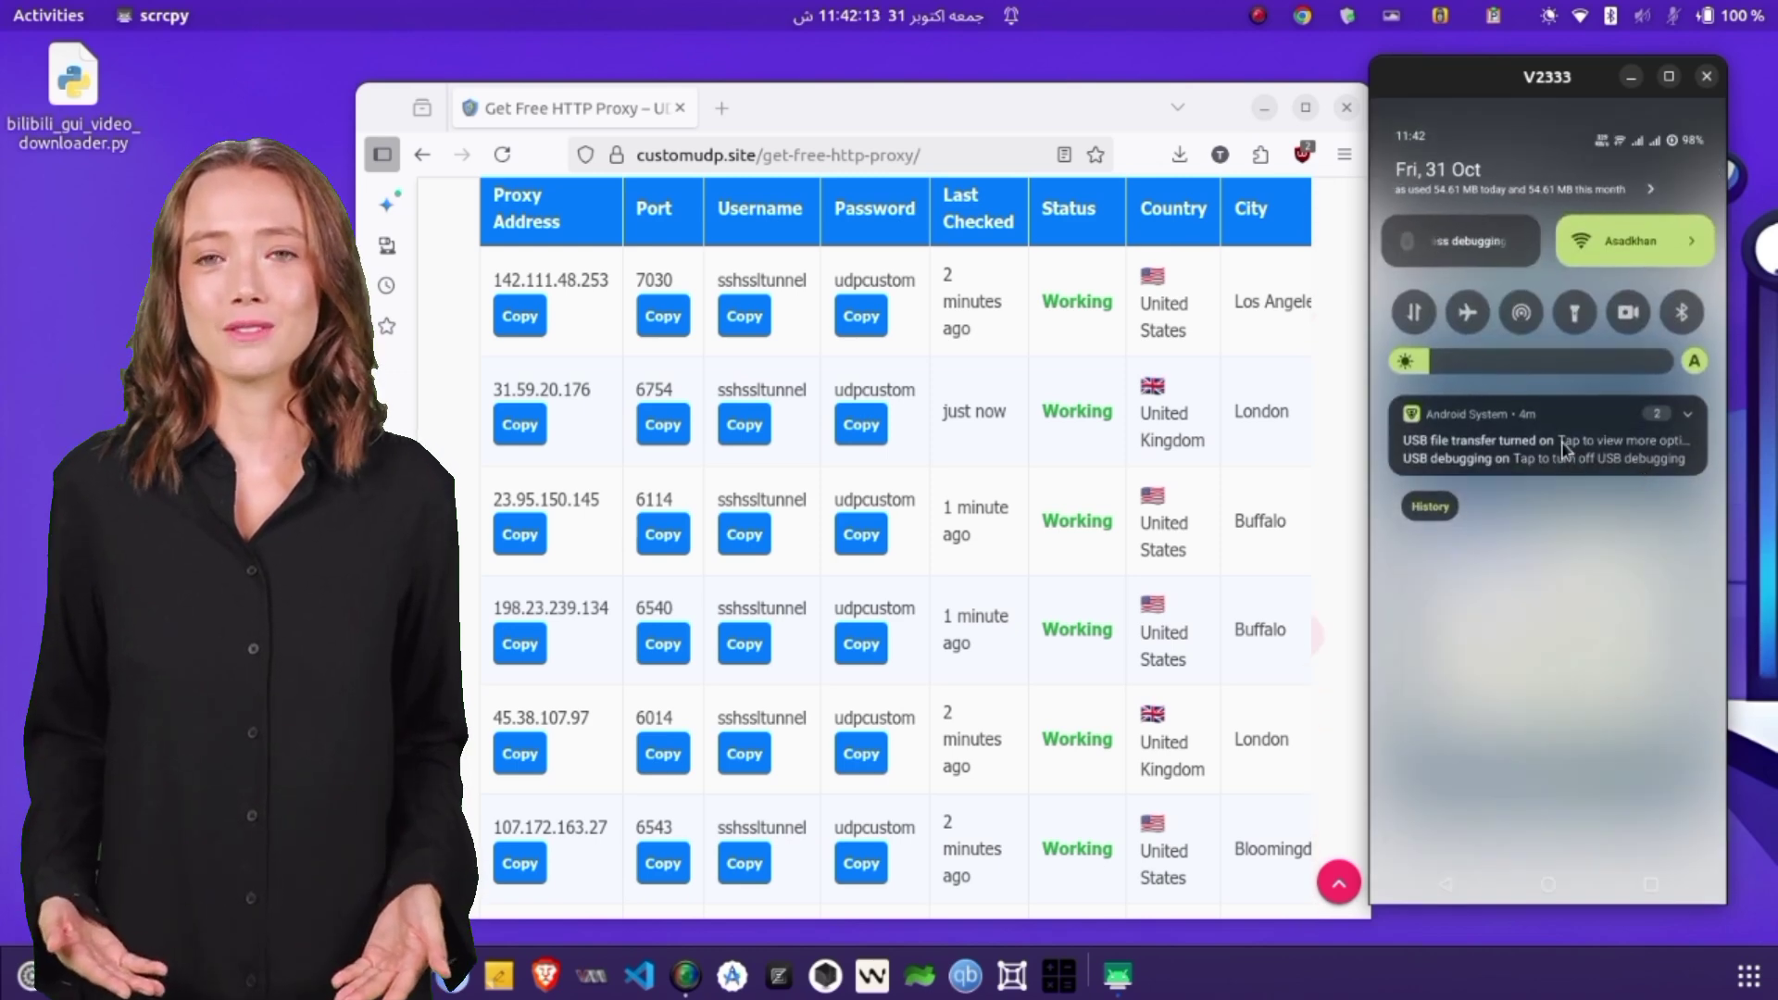
{"action": "left_click", "coordinate": [1529, 592]}
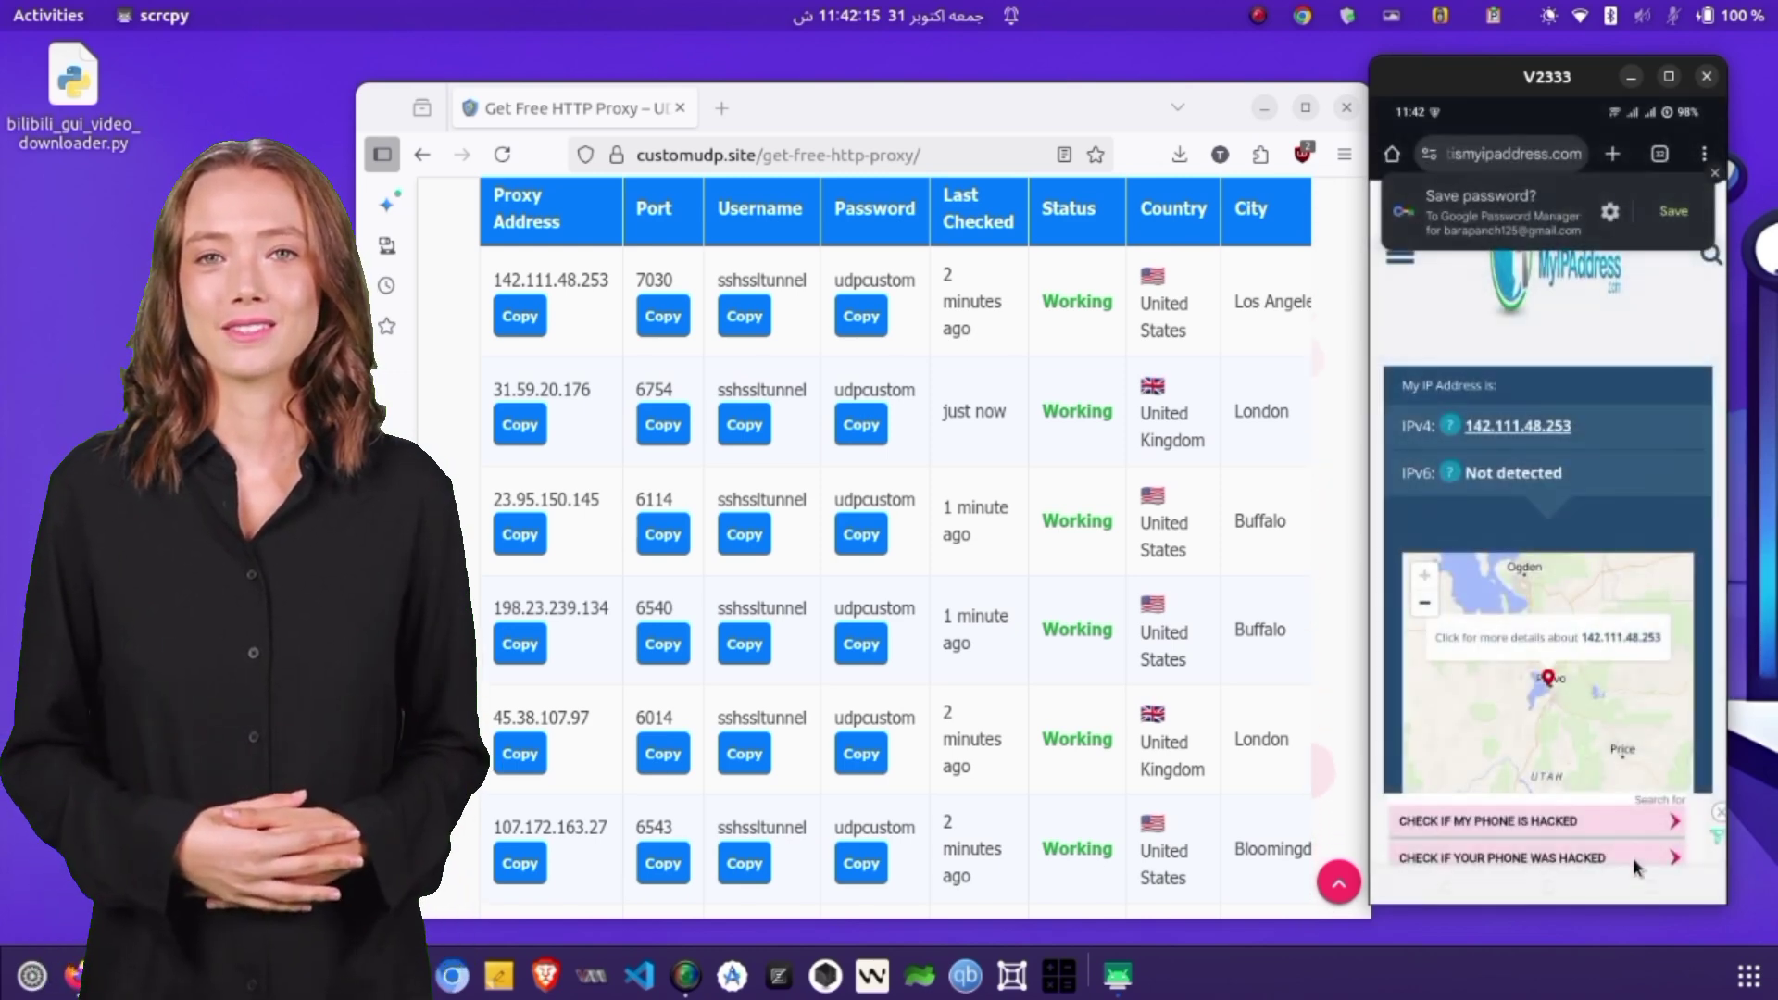
Add an APN via Settings > SIM card & mobile network > Zong134 > Access point names
{"action": "left_click", "coordinate": [1550, 886]}
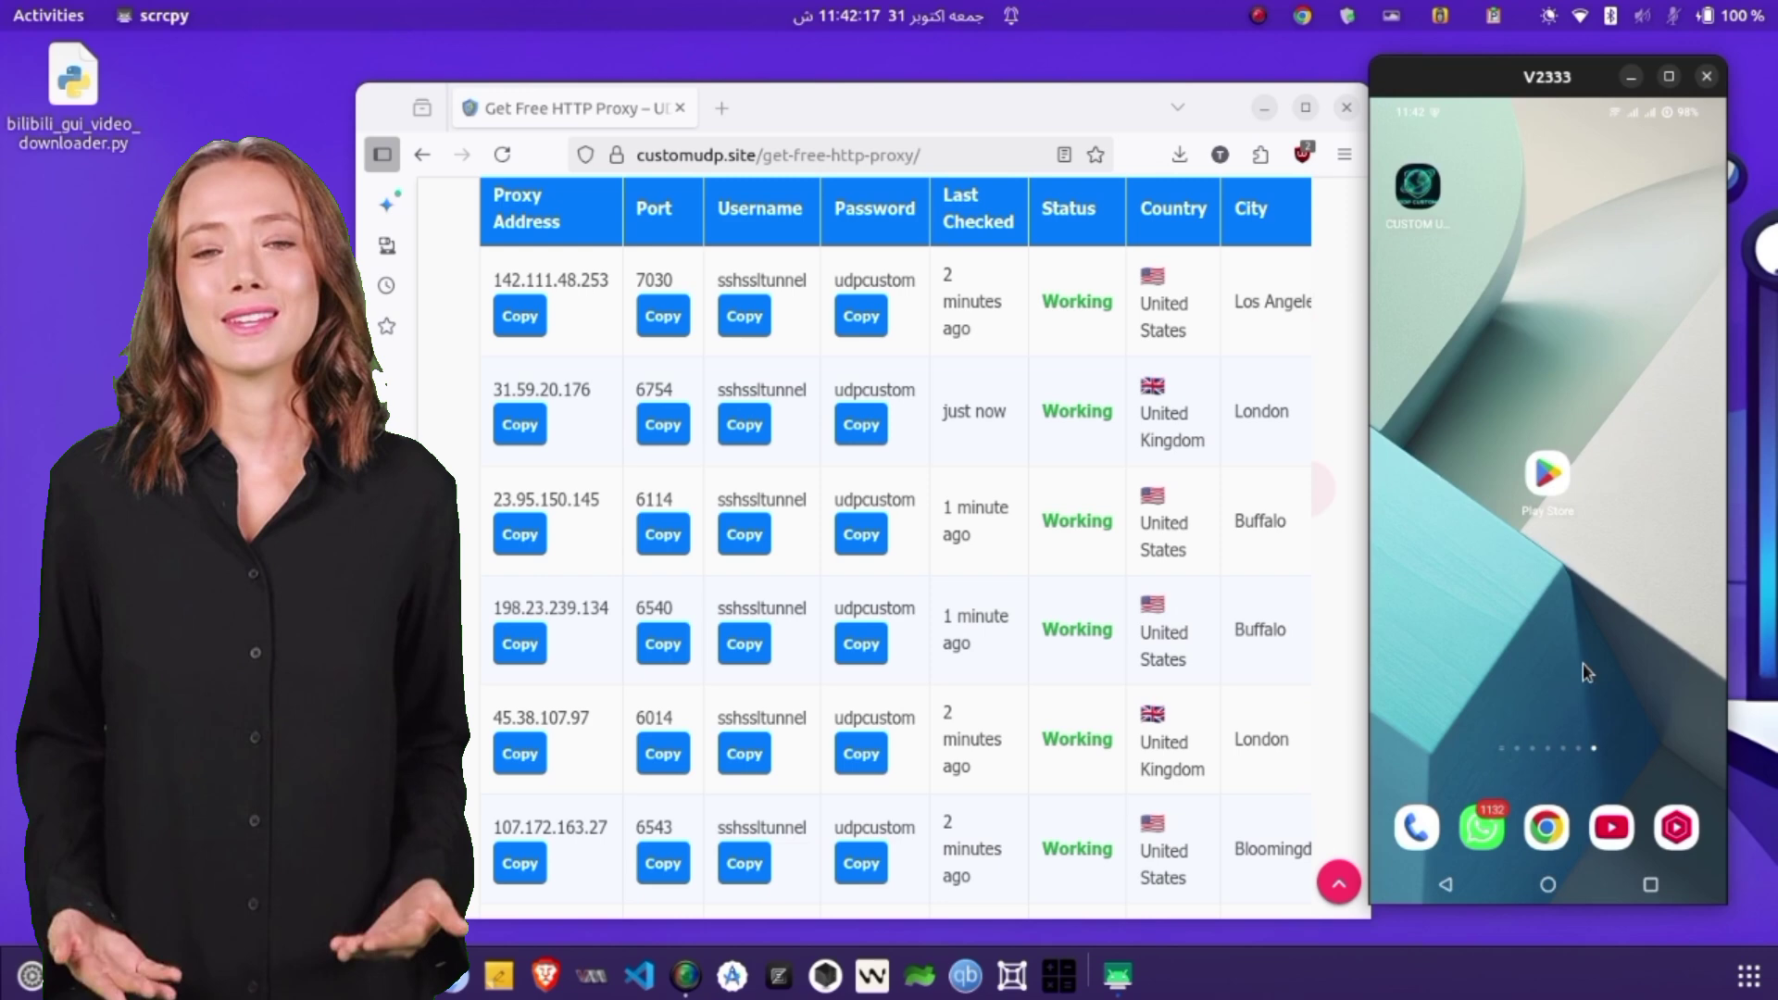
{"action": "scroll", "coordinate": [1516, 565], "scroll_direction": "down", "scroll_amount": 3}
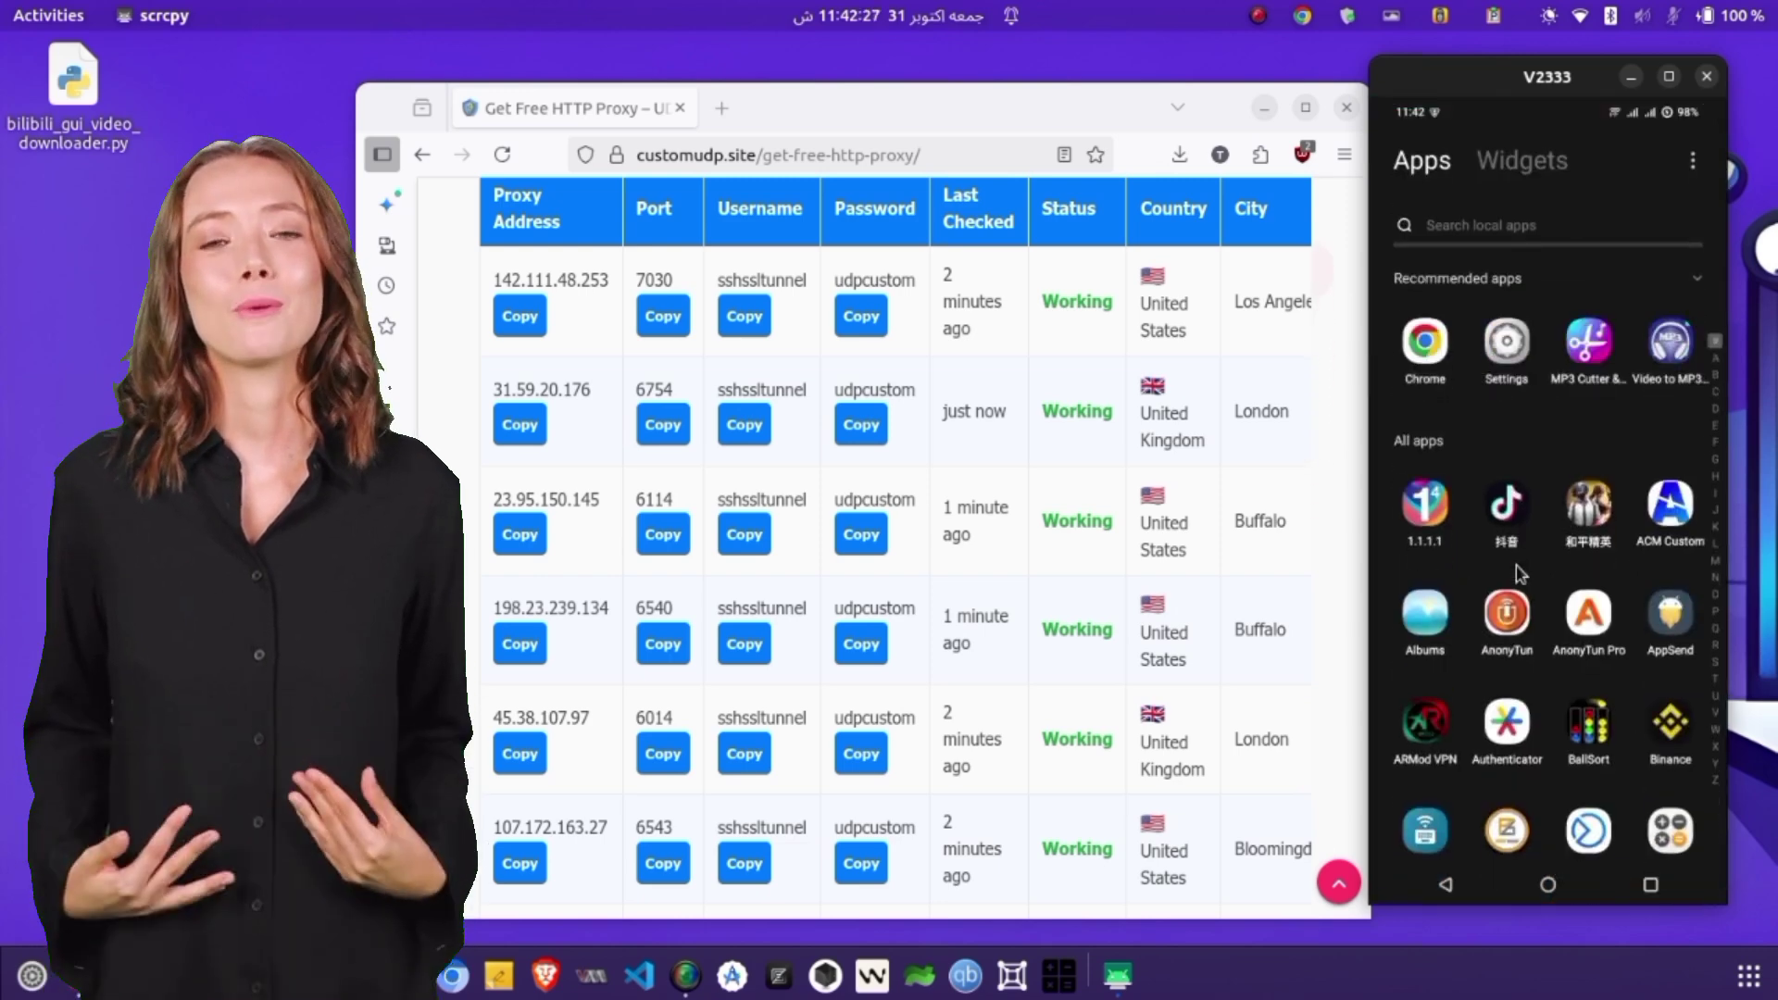
{"action": "left_click", "coordinate": [1515, 565]}
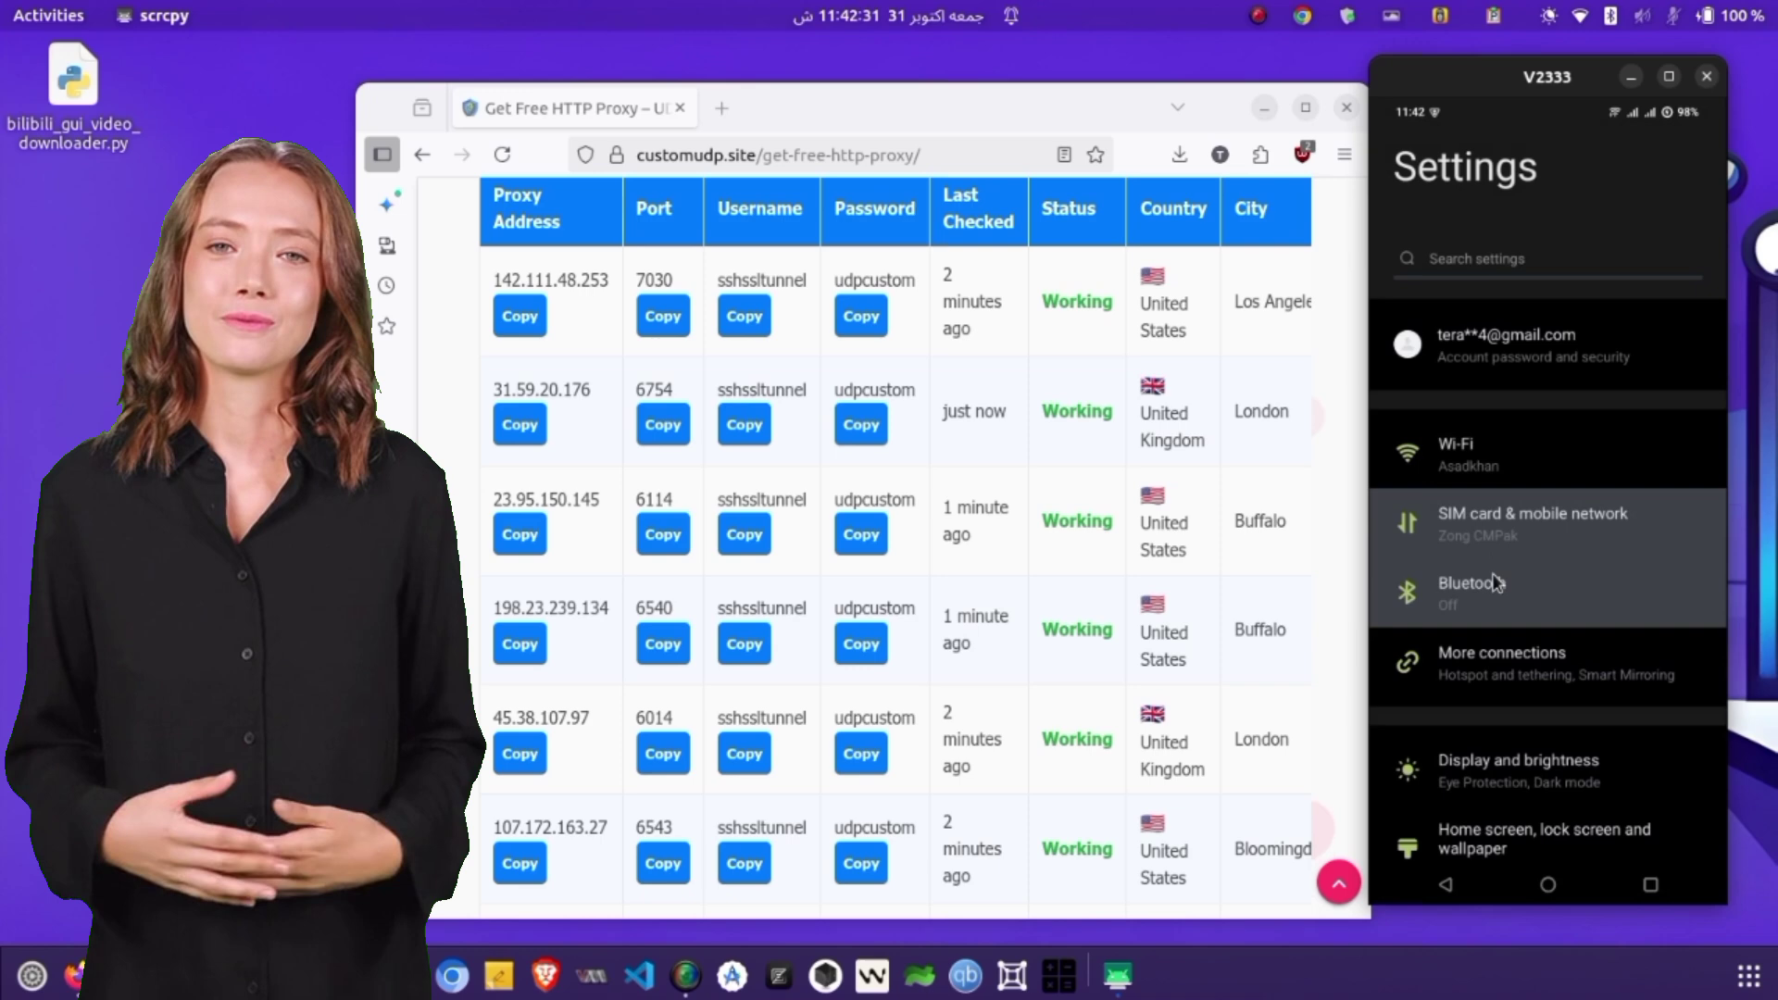
{"action": "left_click", "coordinate": [1483, 545]}
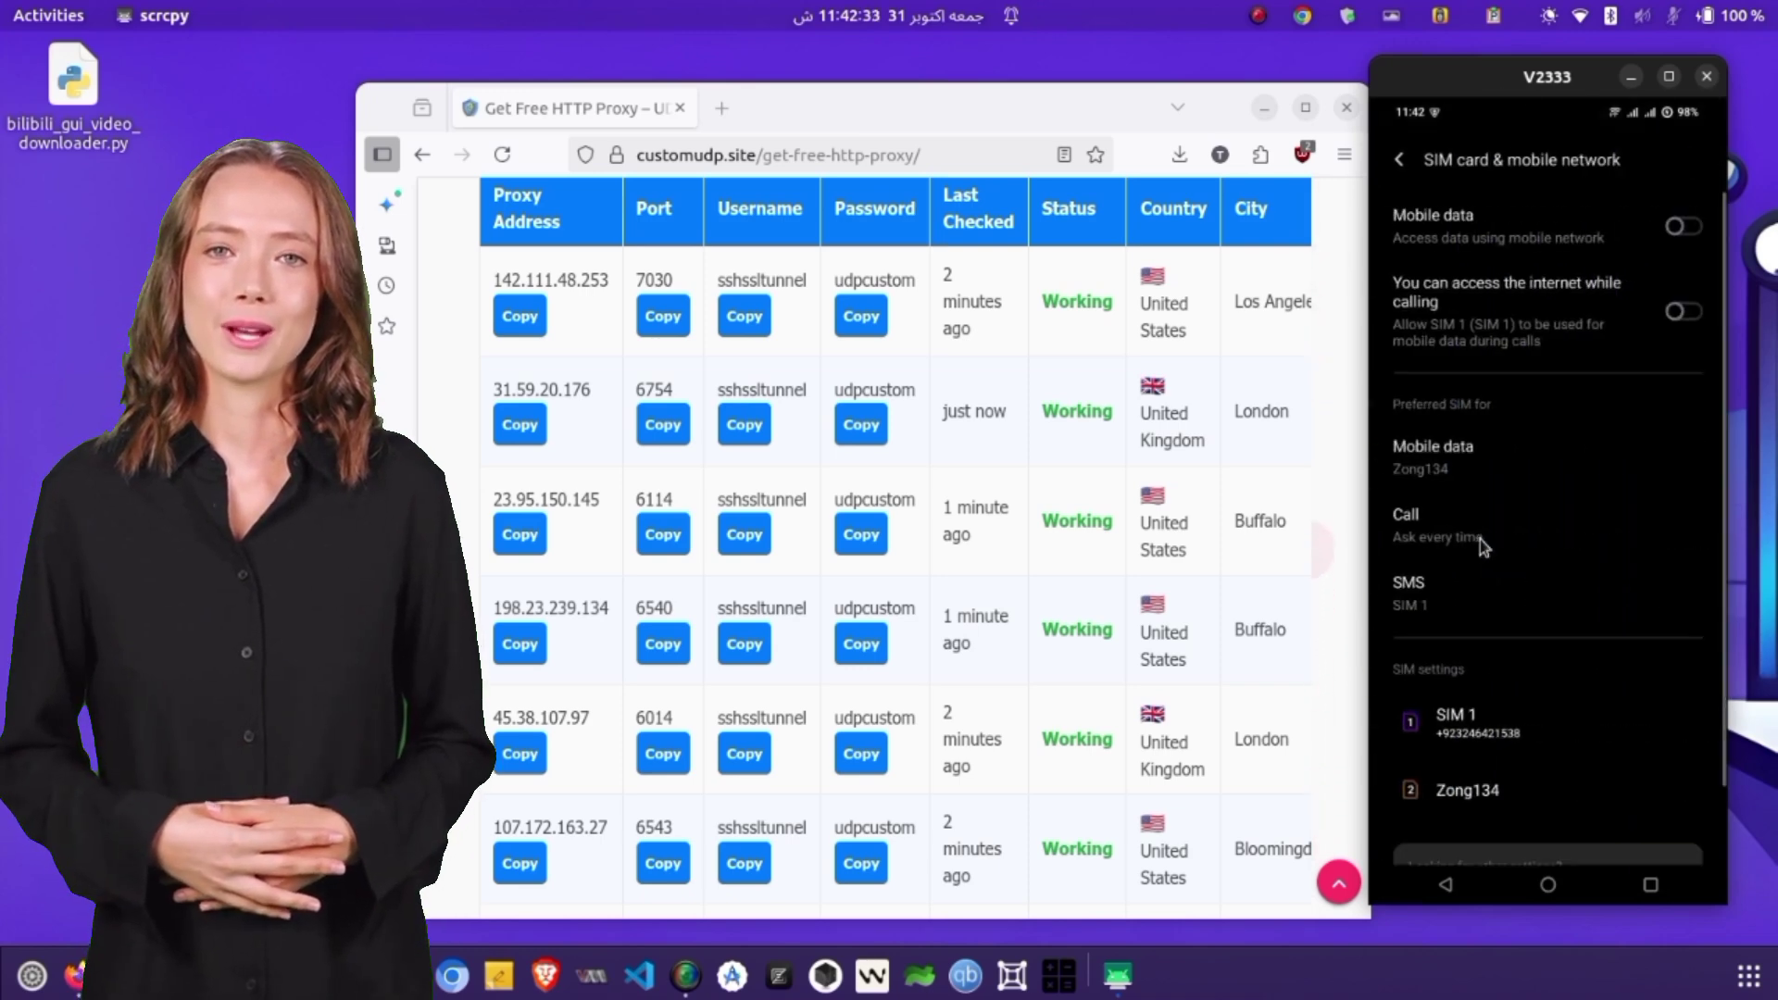
{"action": "left_click", "coordinate": [1551, 797]}
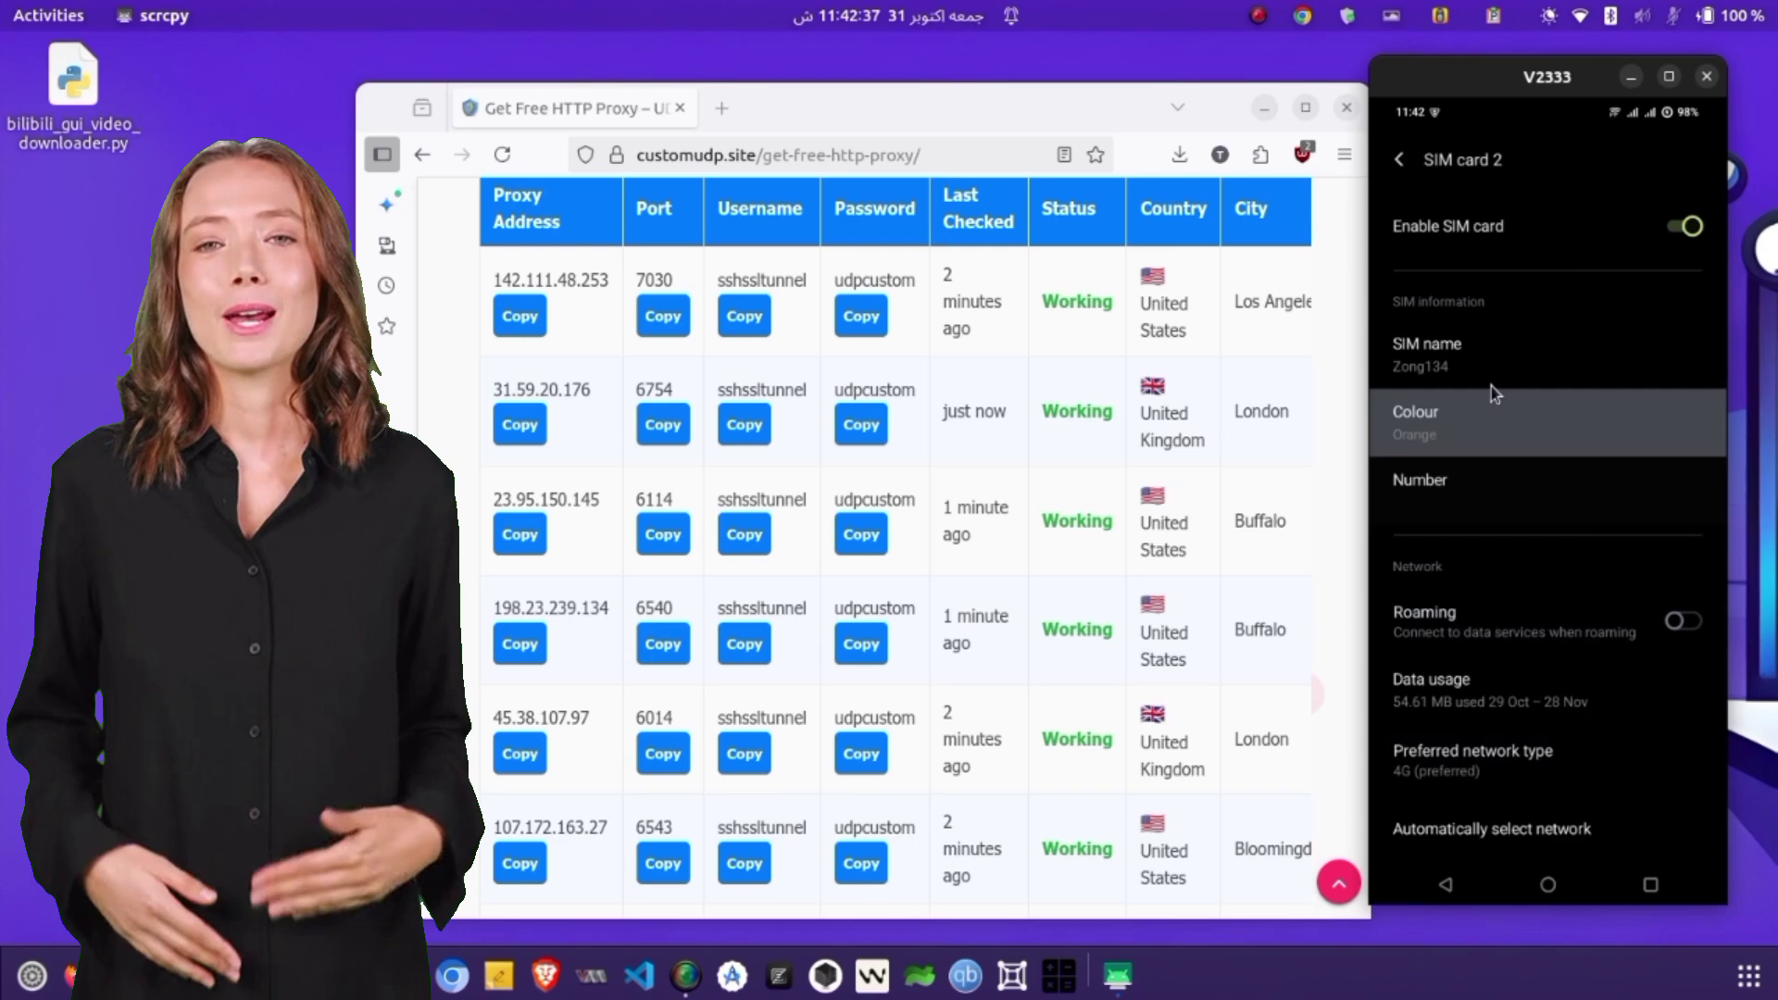
{"action": "scroll", "coordinate": [1537, 670], "scroll_direction": "down", "scroll_amount": 3}
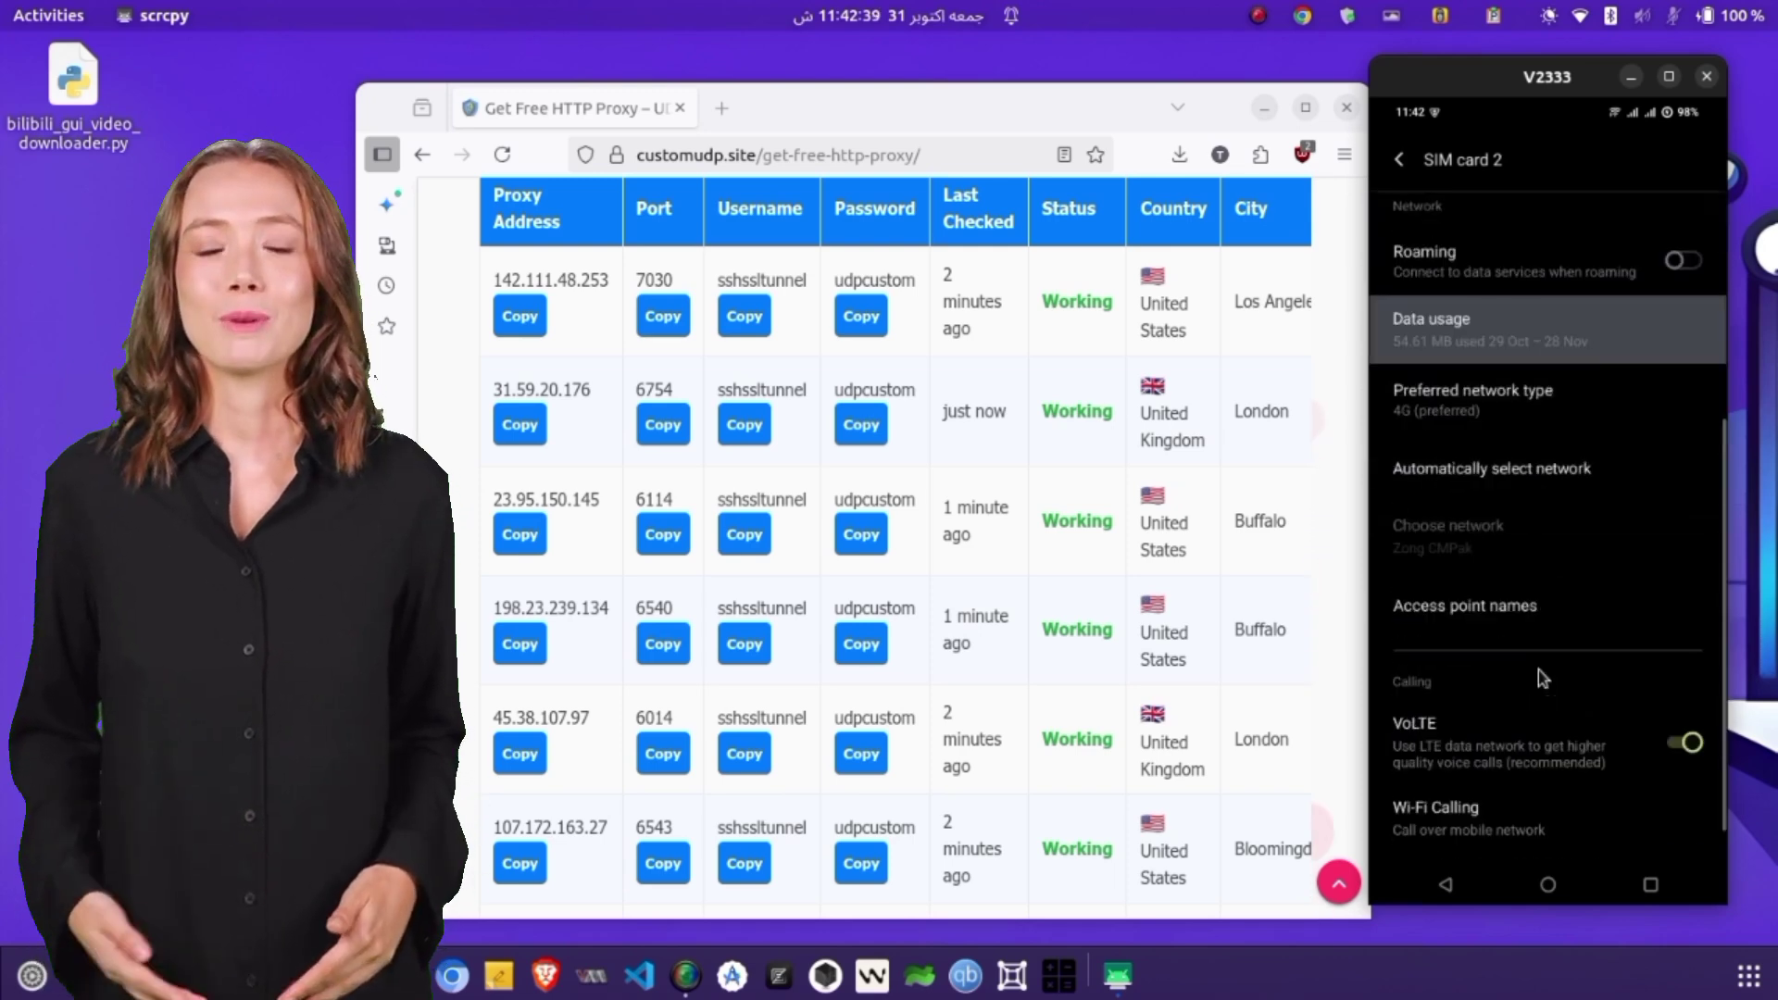
{"action": "left_click", "coordinate": [1491, 602]}
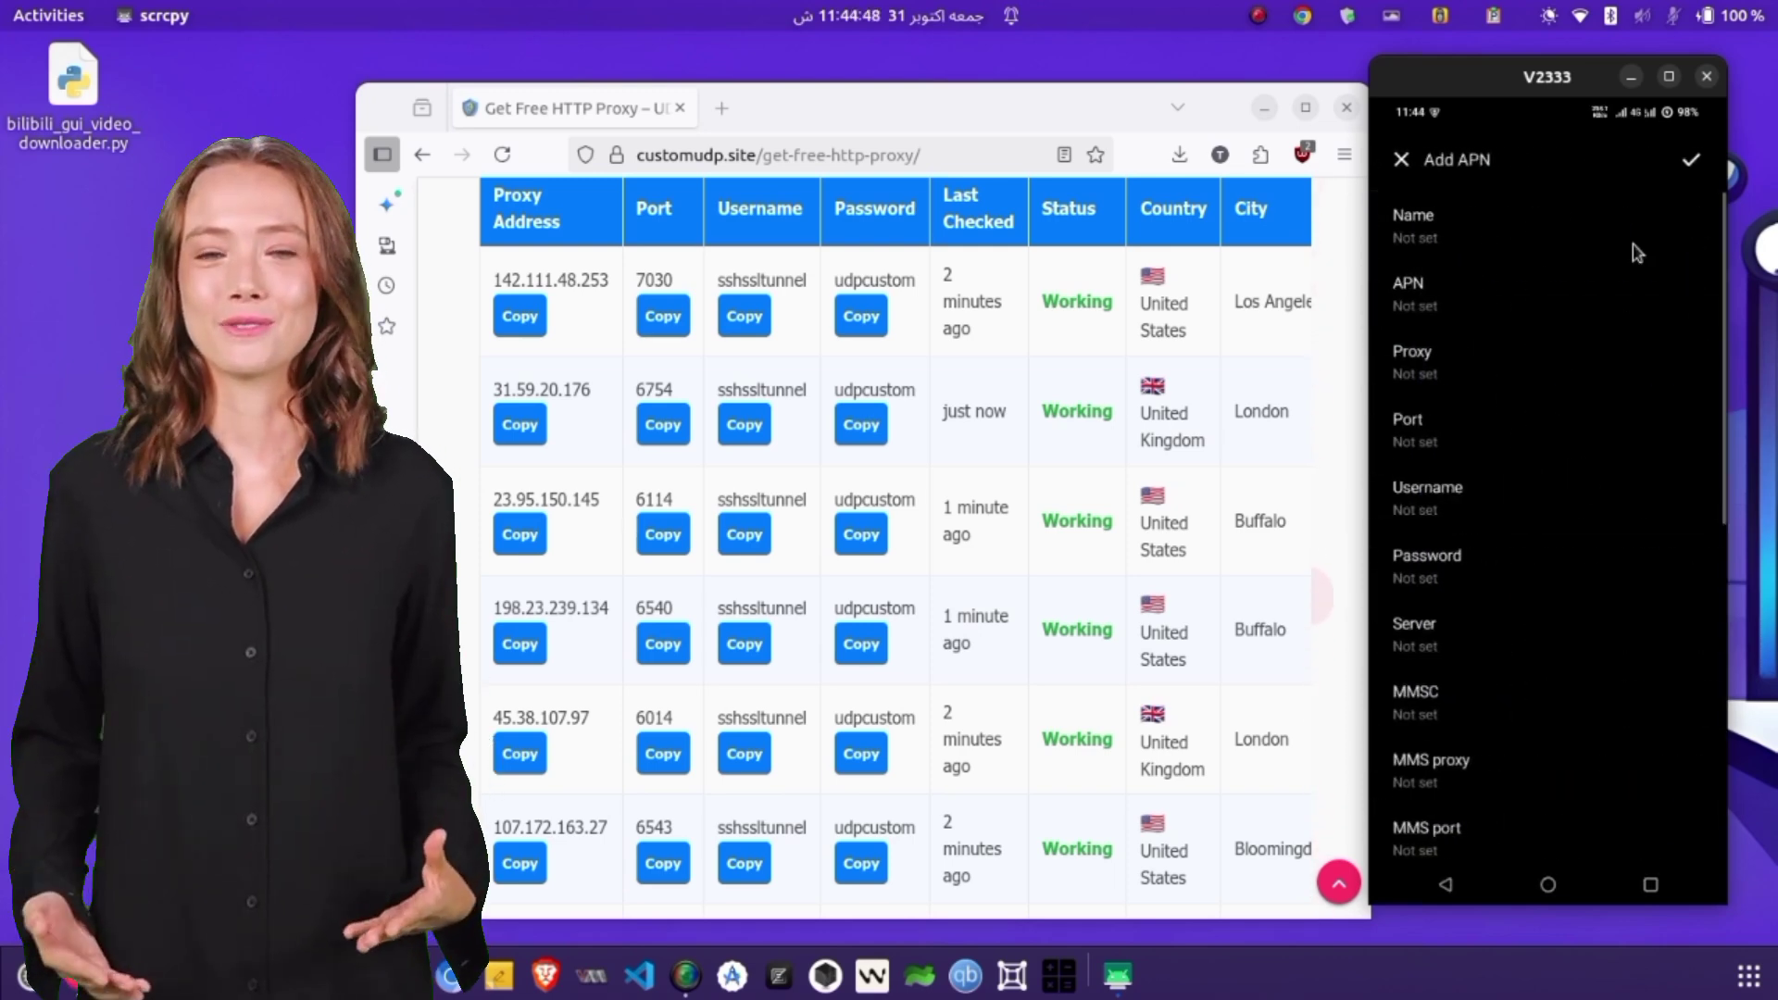
Name the new APN 'proxy' and set its proxy to 142.111.48.253
{"action": "left_click", "coordinate": [1632, 245]}
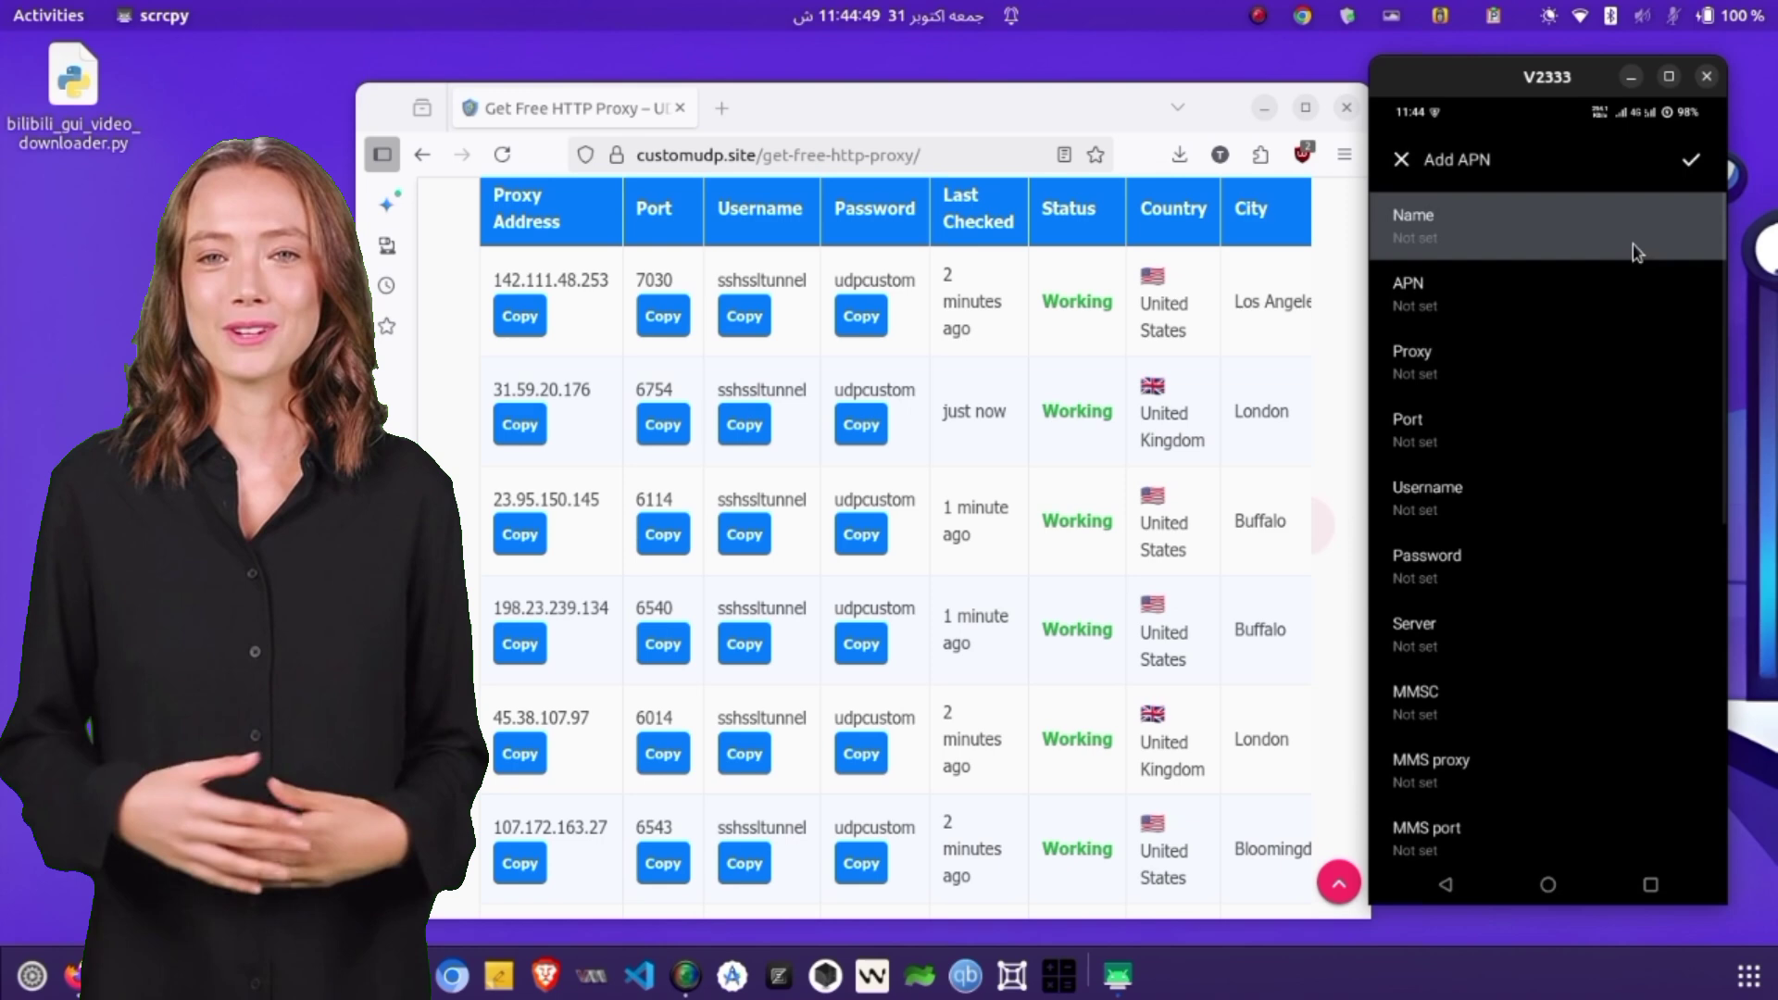
{"action": "type", "text": "pr"}
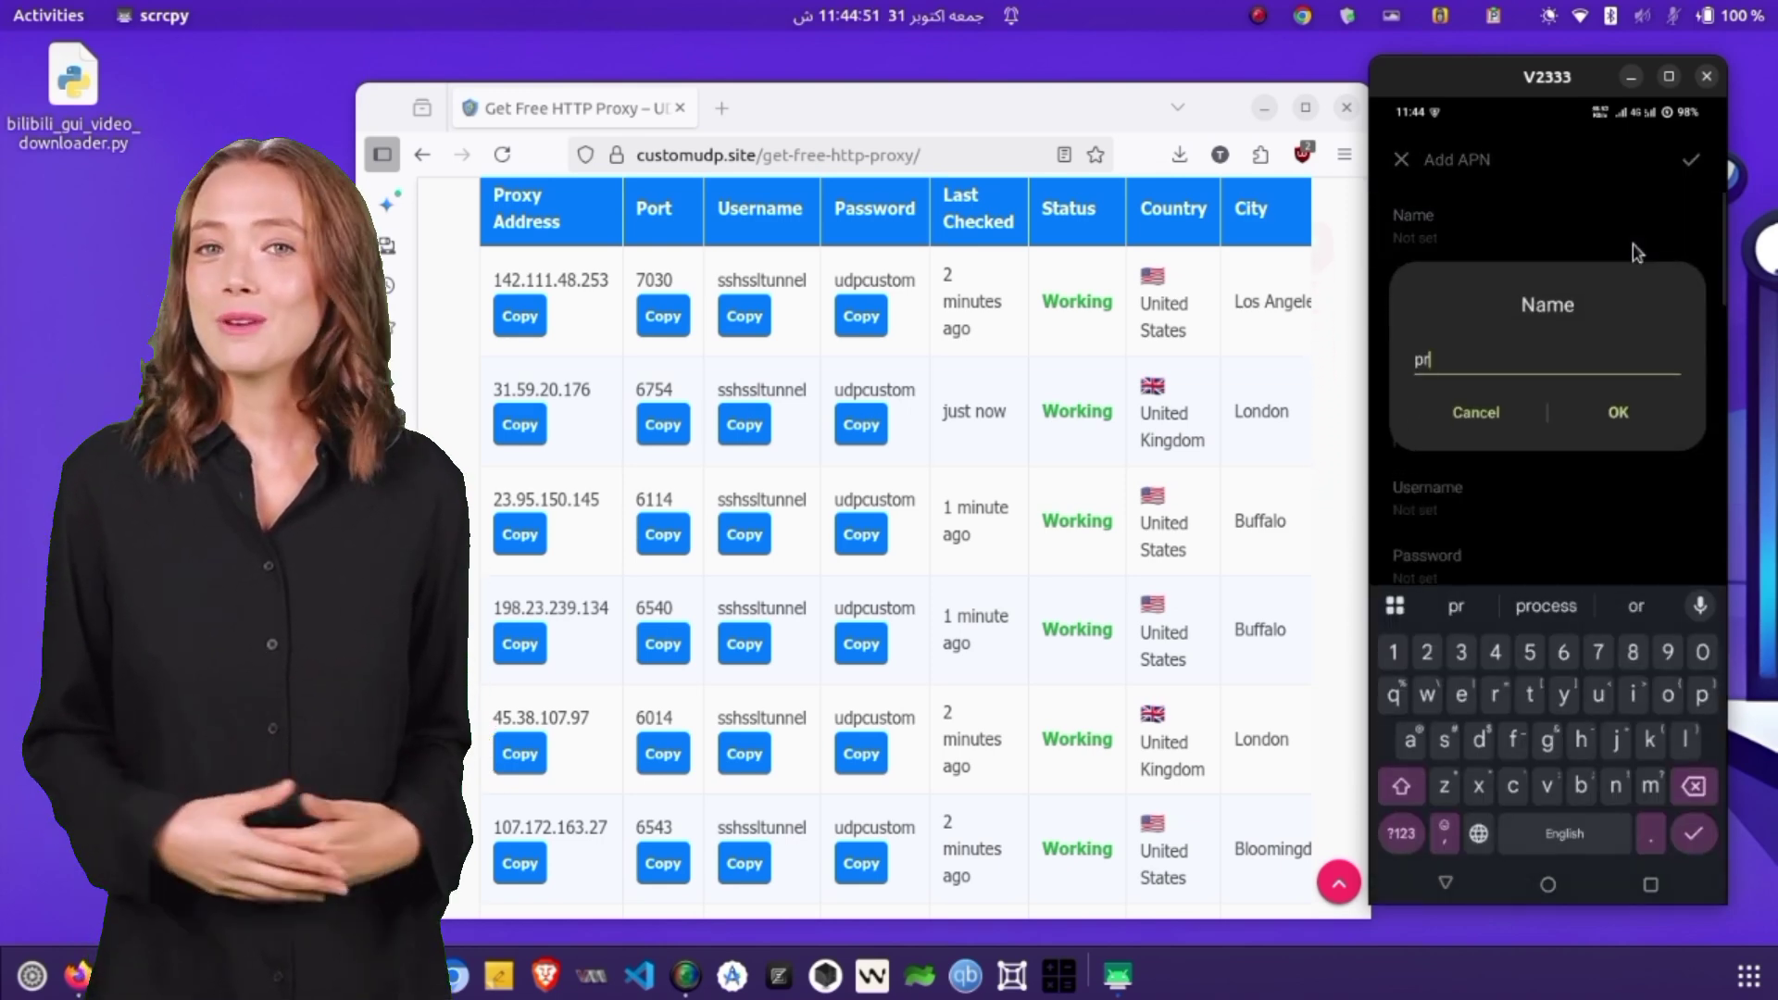
{"action": "type", "text": "ocy"}
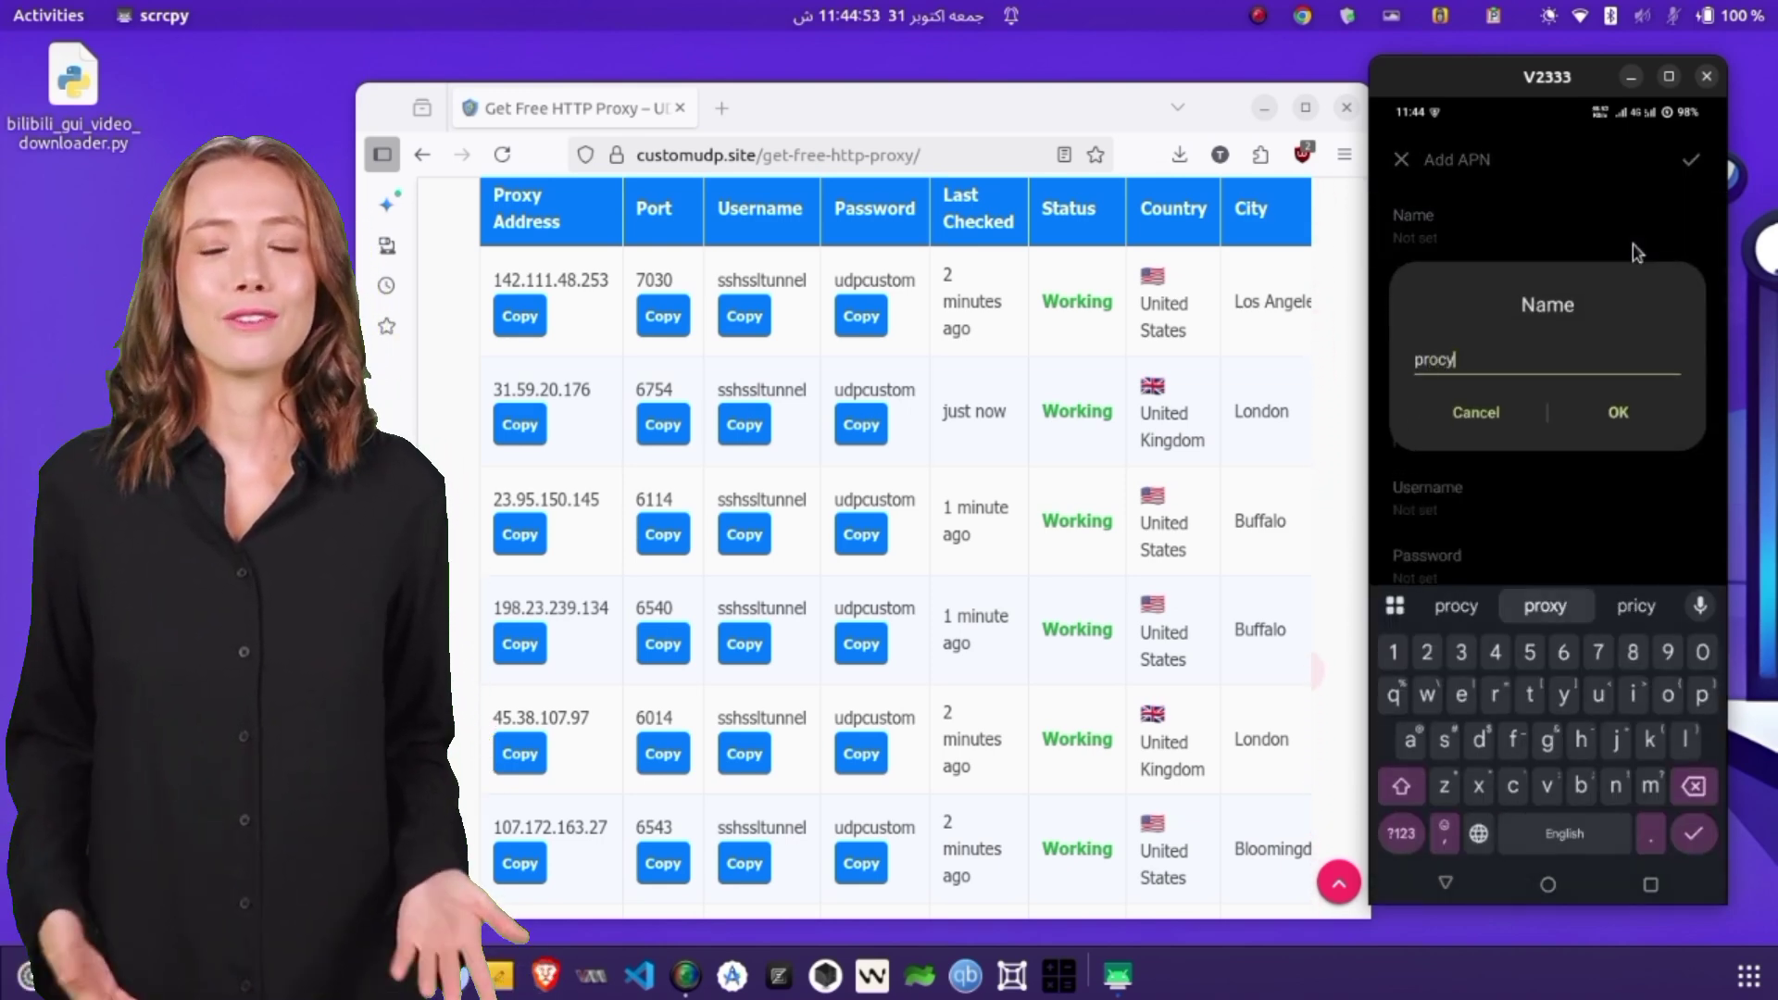
{"action": "key", "text": "BackSpace"}
{"action": "key", "text": "BackSpace"}
{"action": "type", "text": "xy"}
{"action": "key", "text": "Return"}
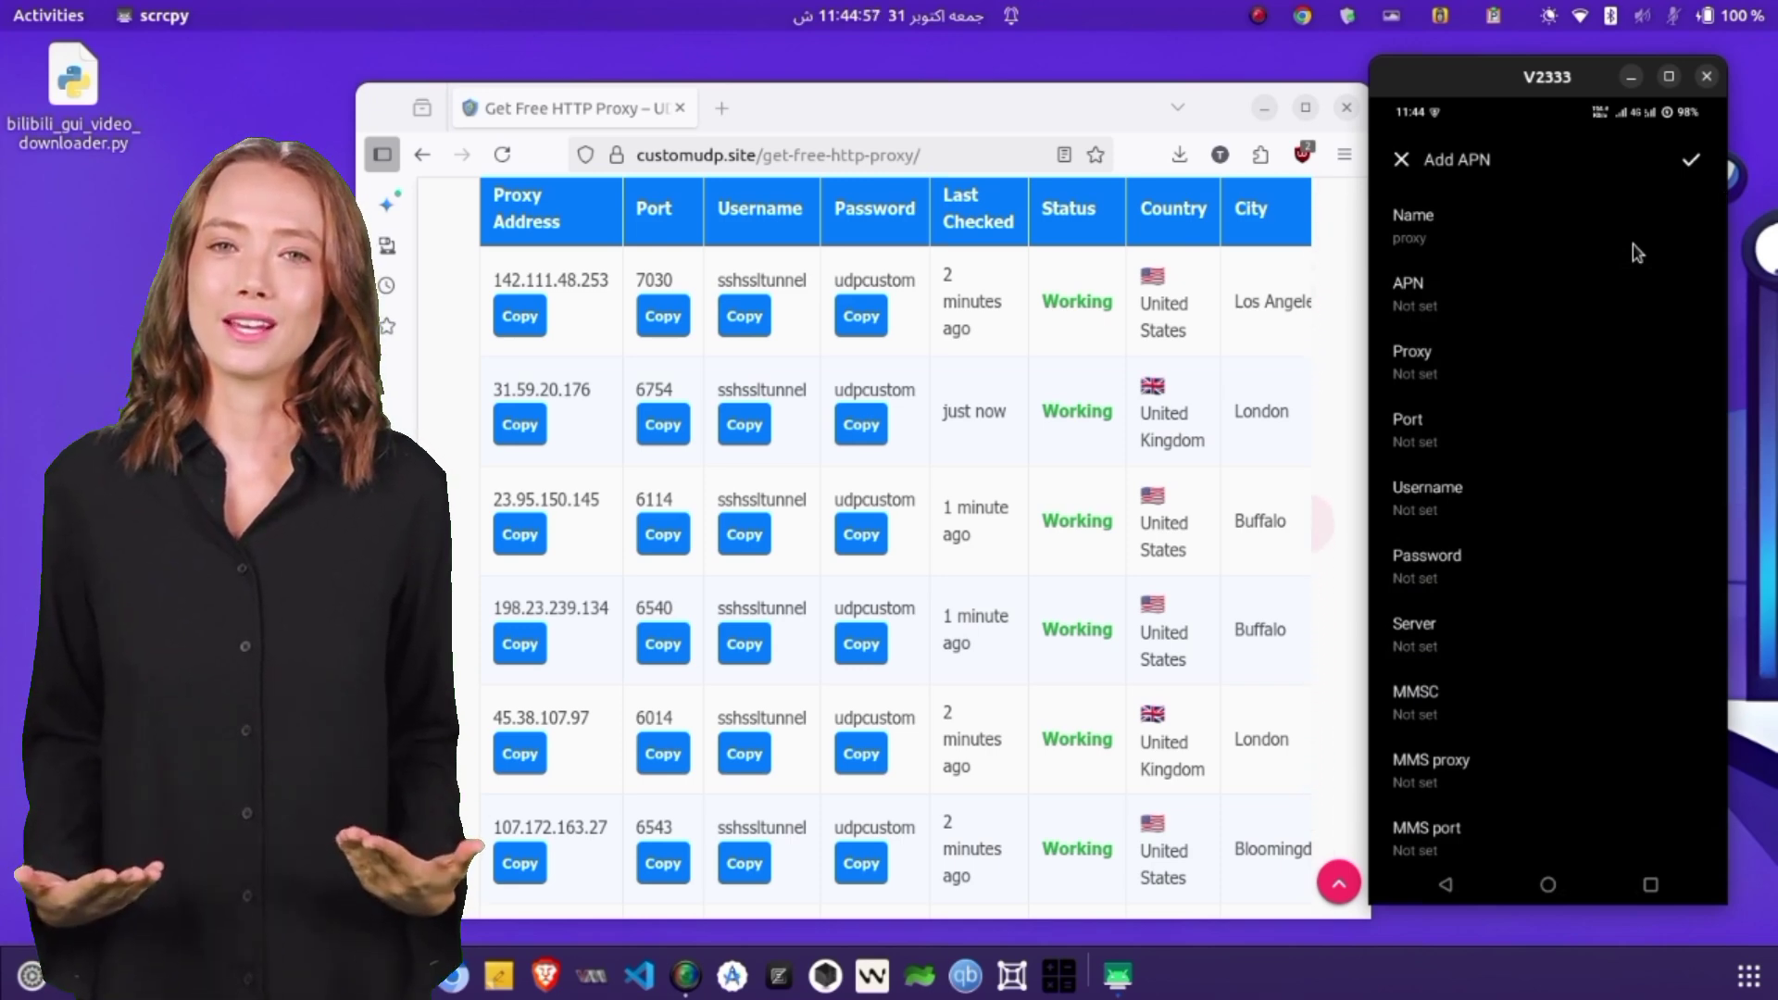
{"action": "key", "text": "Down"}
{"action": "key", "text": "Down"}
{"action": "key", "text": "Return"}
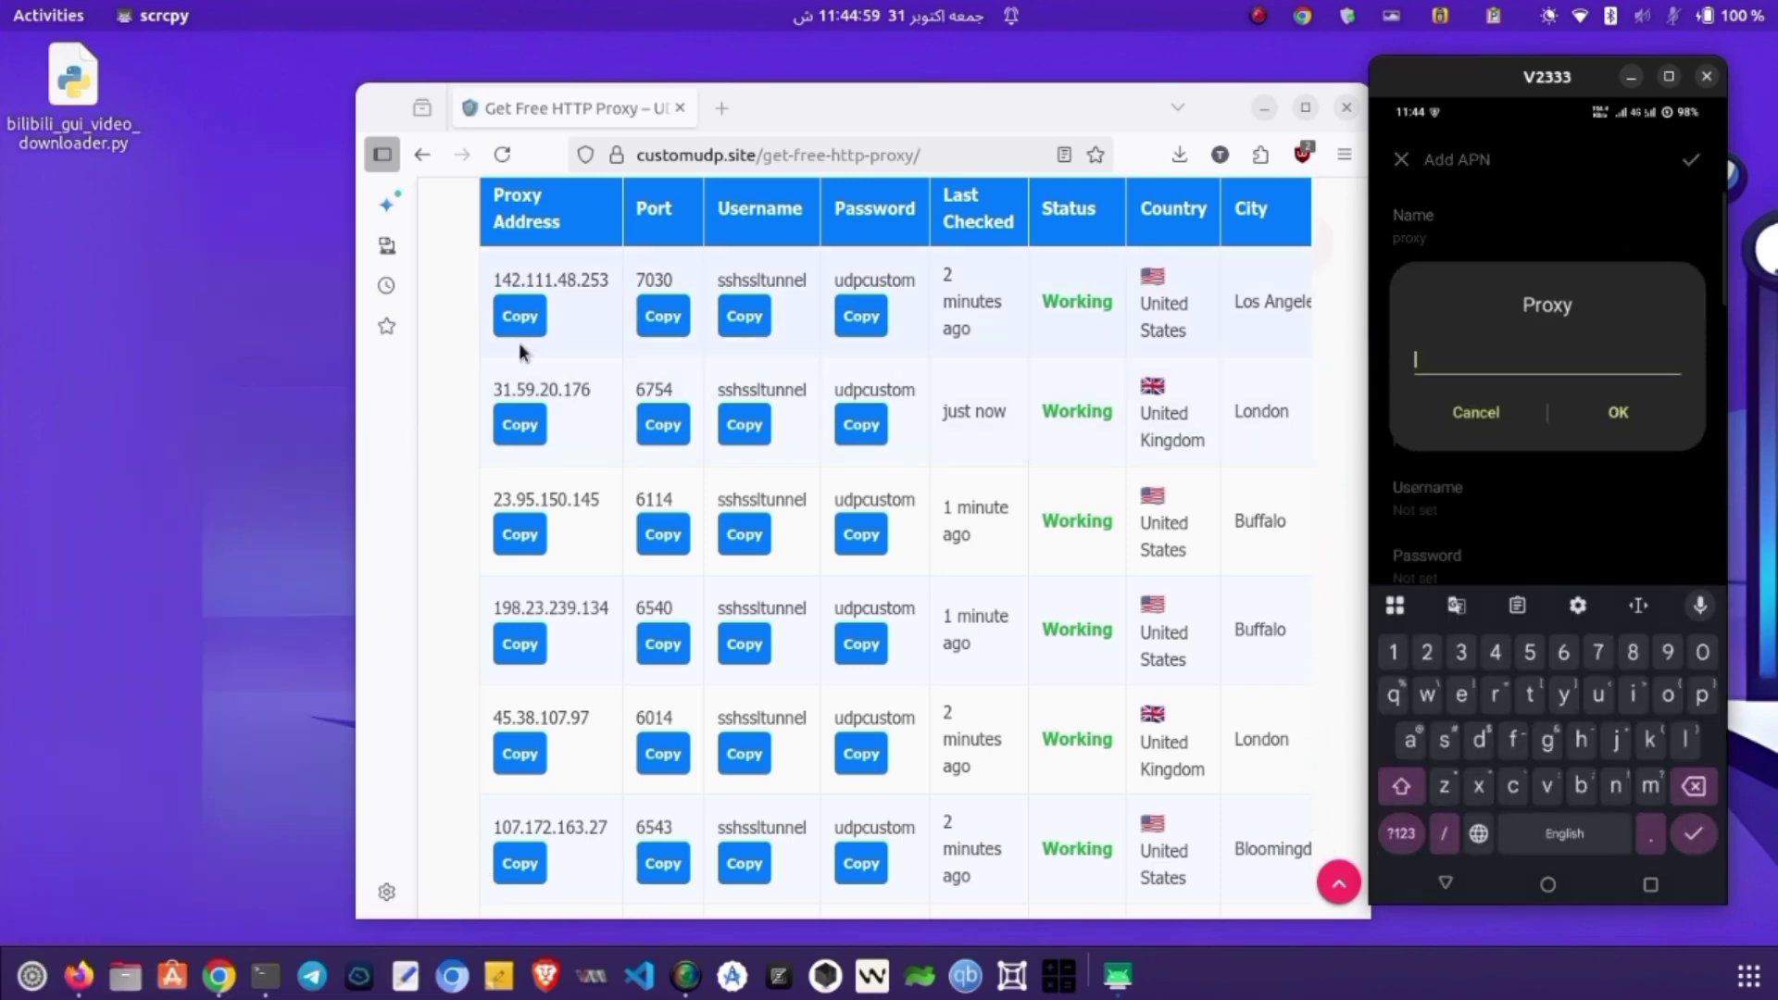
{"action": "left_click", "coordinate": [518, 317]}
{"action": "right_click", "coordinate": [1579, 361]}
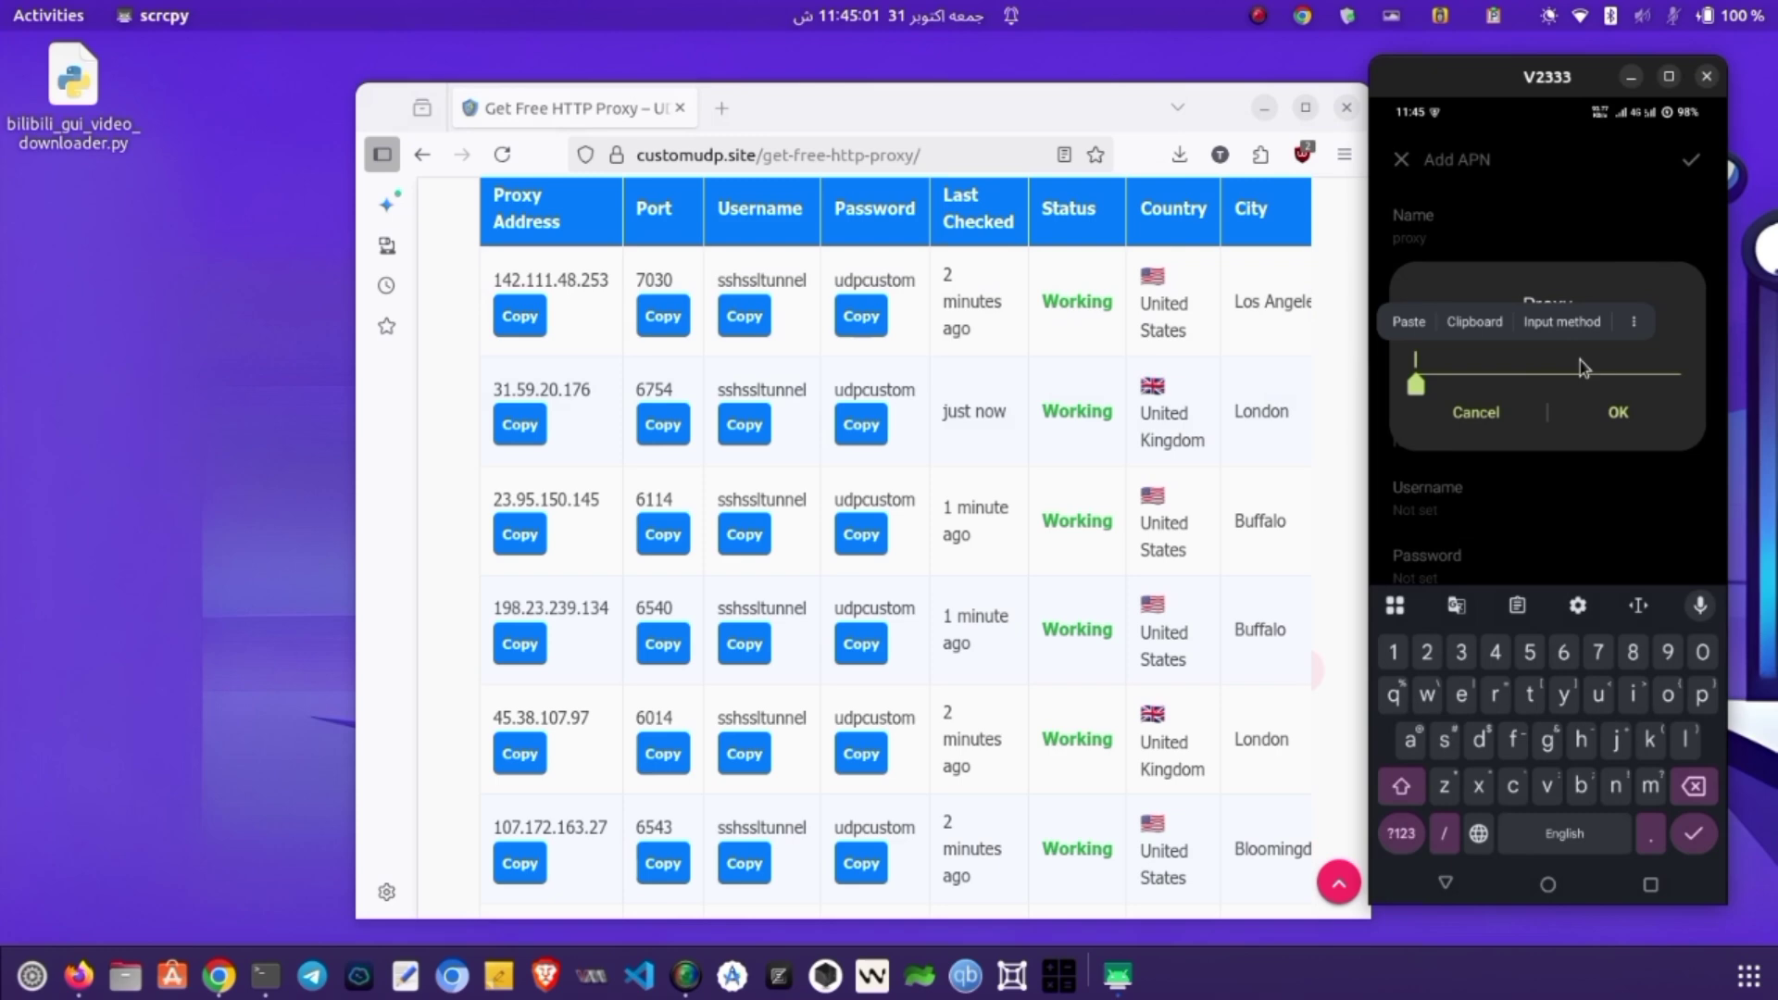
{"action": "left_click", "coordinate": [1404, 326]}
{"action": "left_click", "coordinate": [1619, 412]}
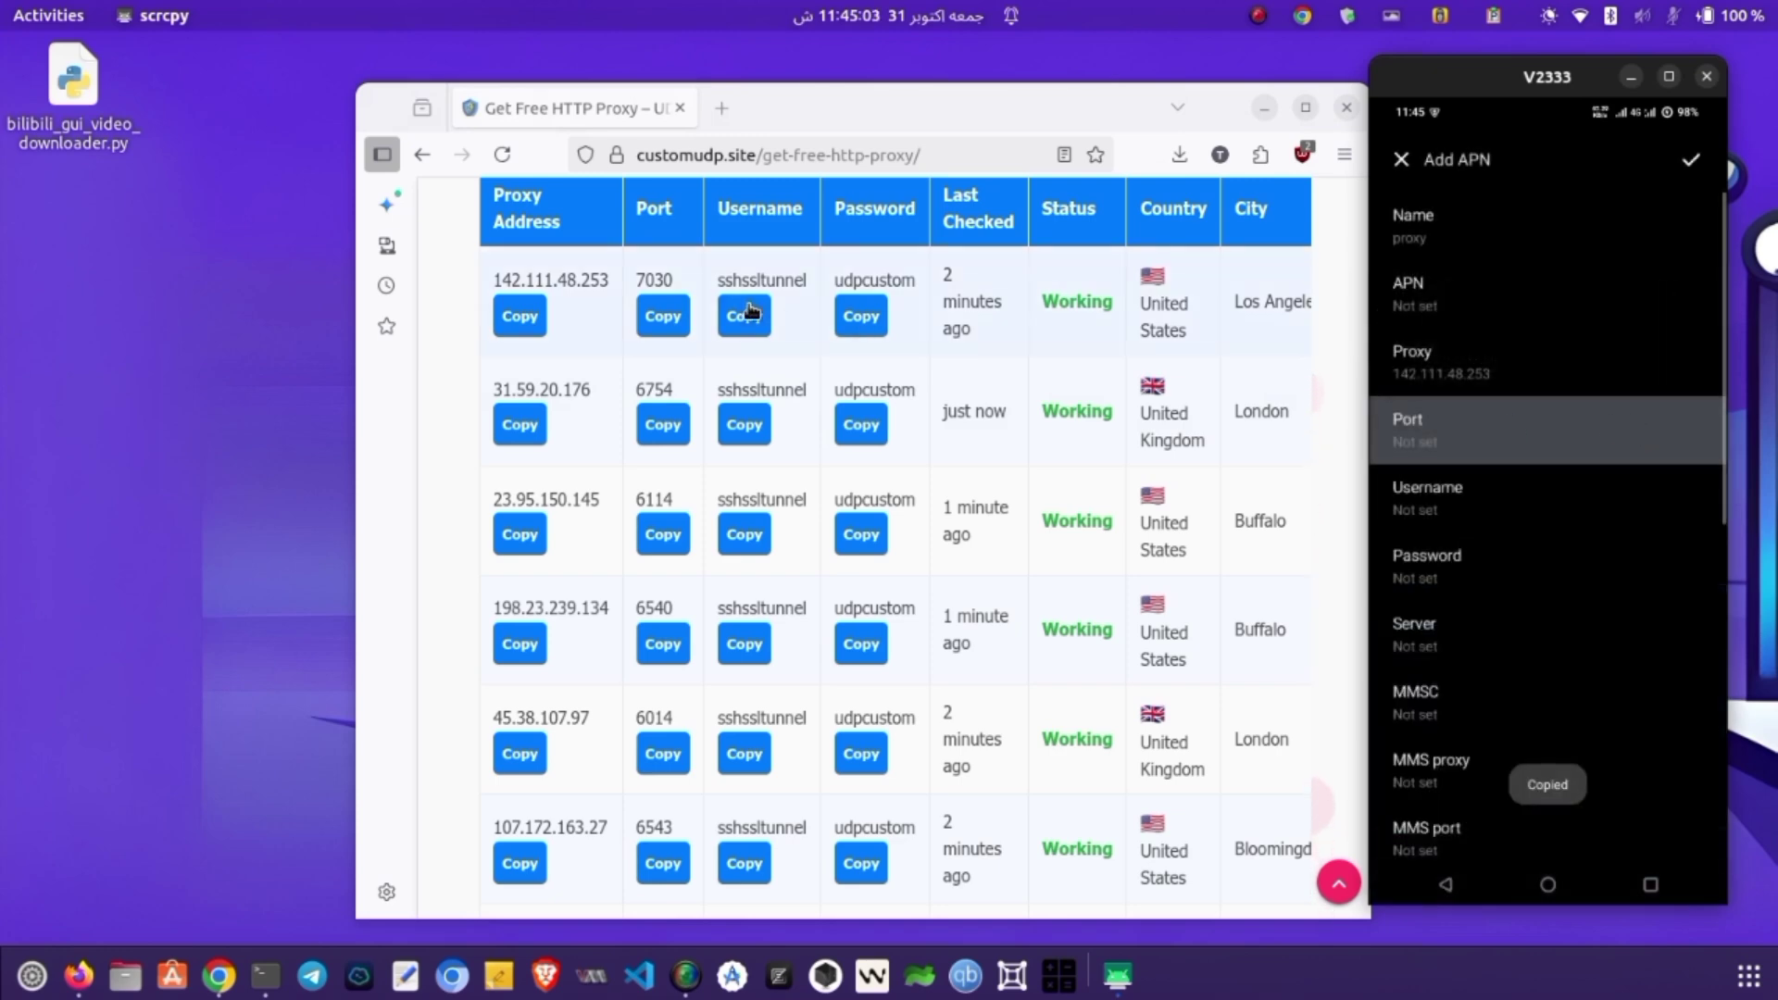
Set the APN port to 7030 and username to sshssltunnel
{"action": "left_click", "coordinate": [662, 316]}
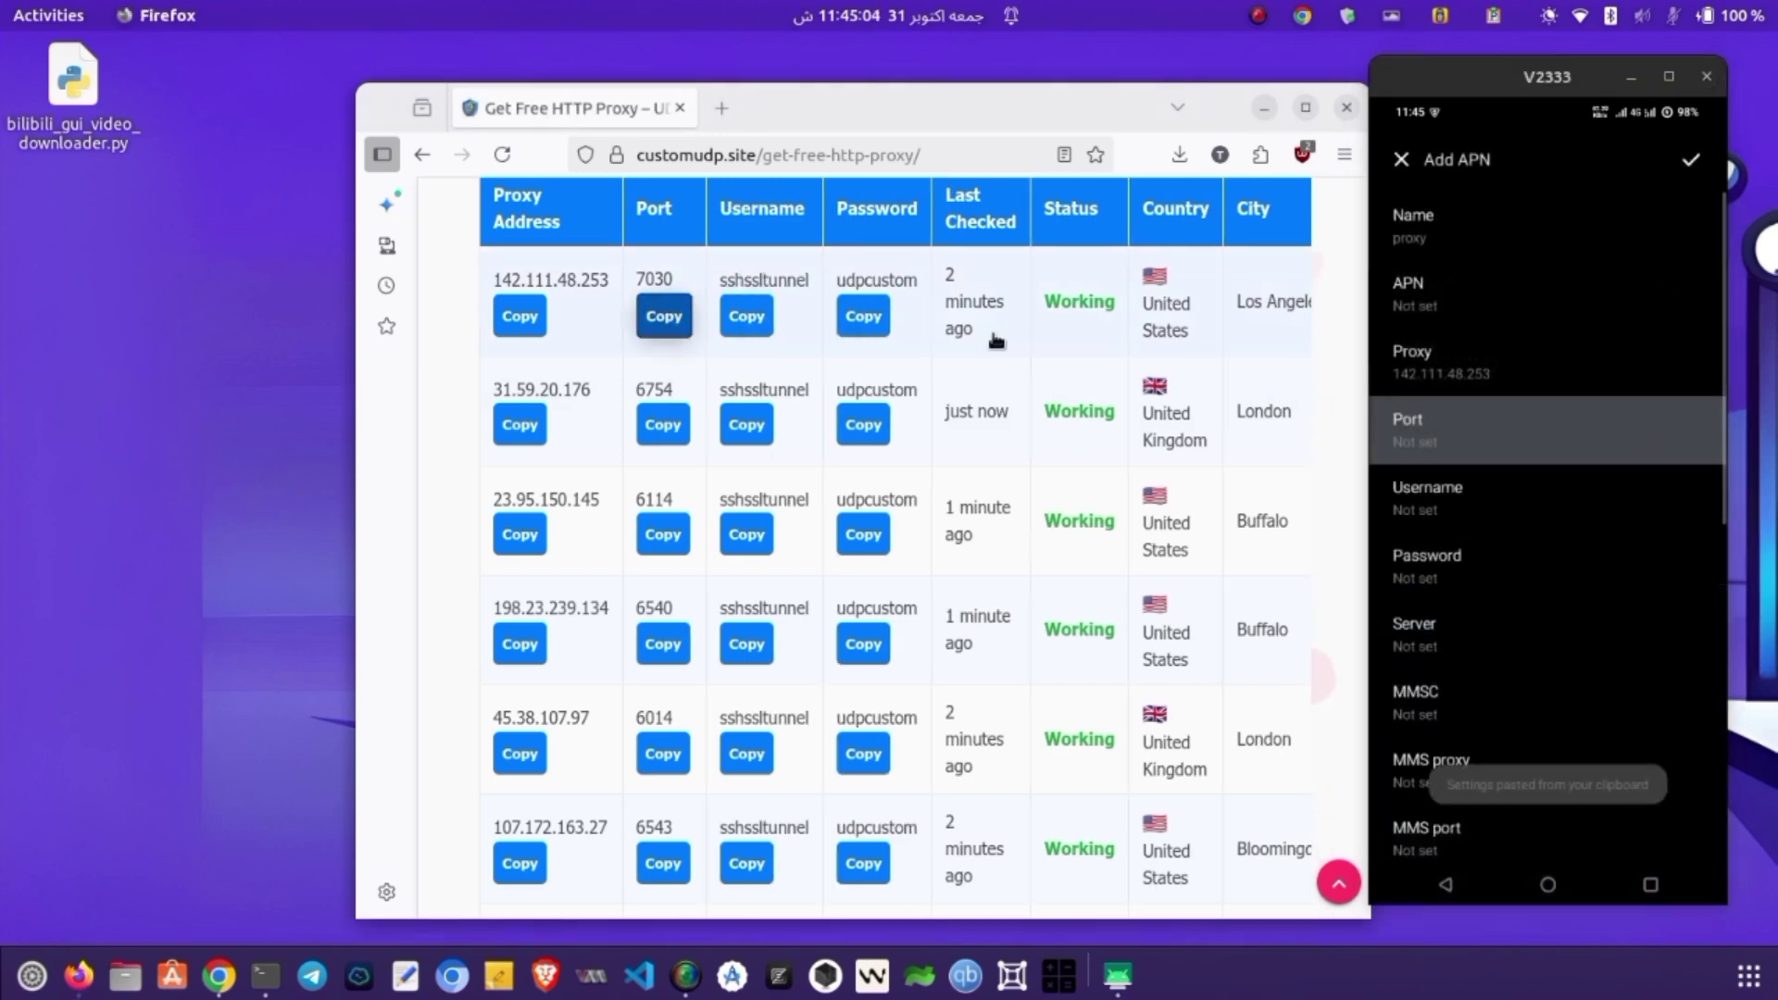
{"action": "left_click", "coordinate": [1505, 432]}
{"action": "right_click", "coordinate": [1475, 393]}
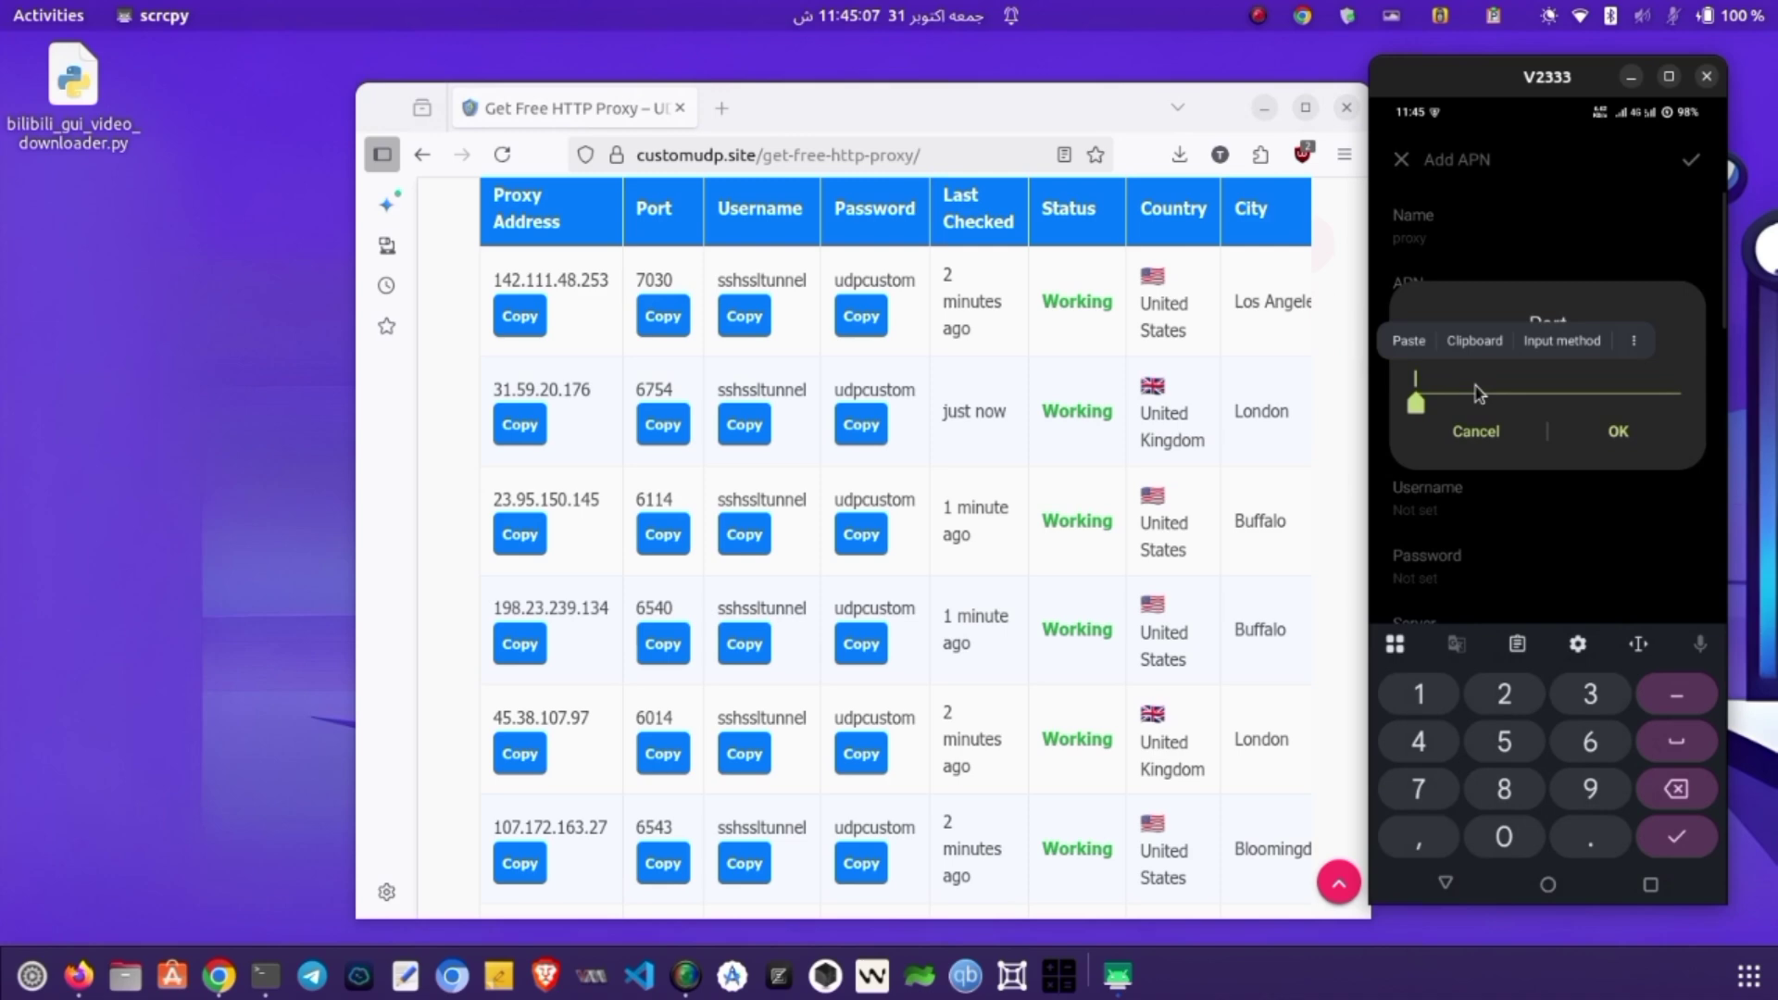
{"action": "left_click", "coordinate": [1619, 433]}
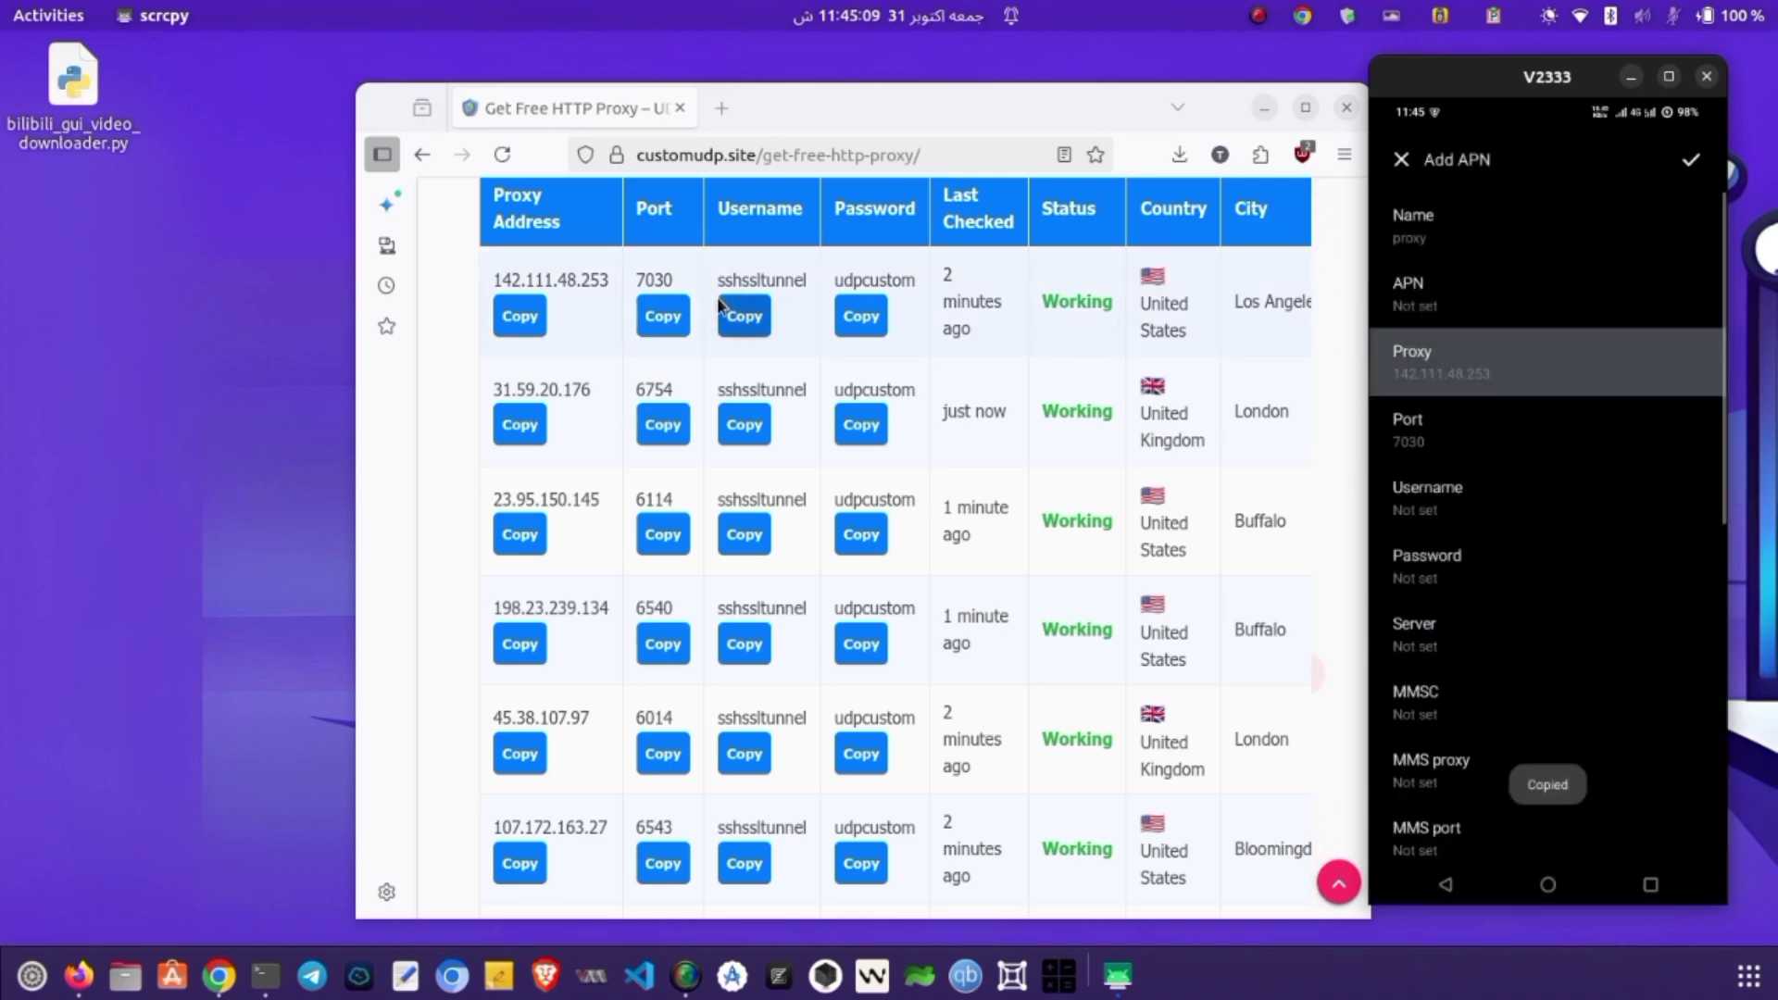
{"action": "left_click", "coordinate": [744, 315]}
{"action": "left_click", "coordinate": [1528, 494]}
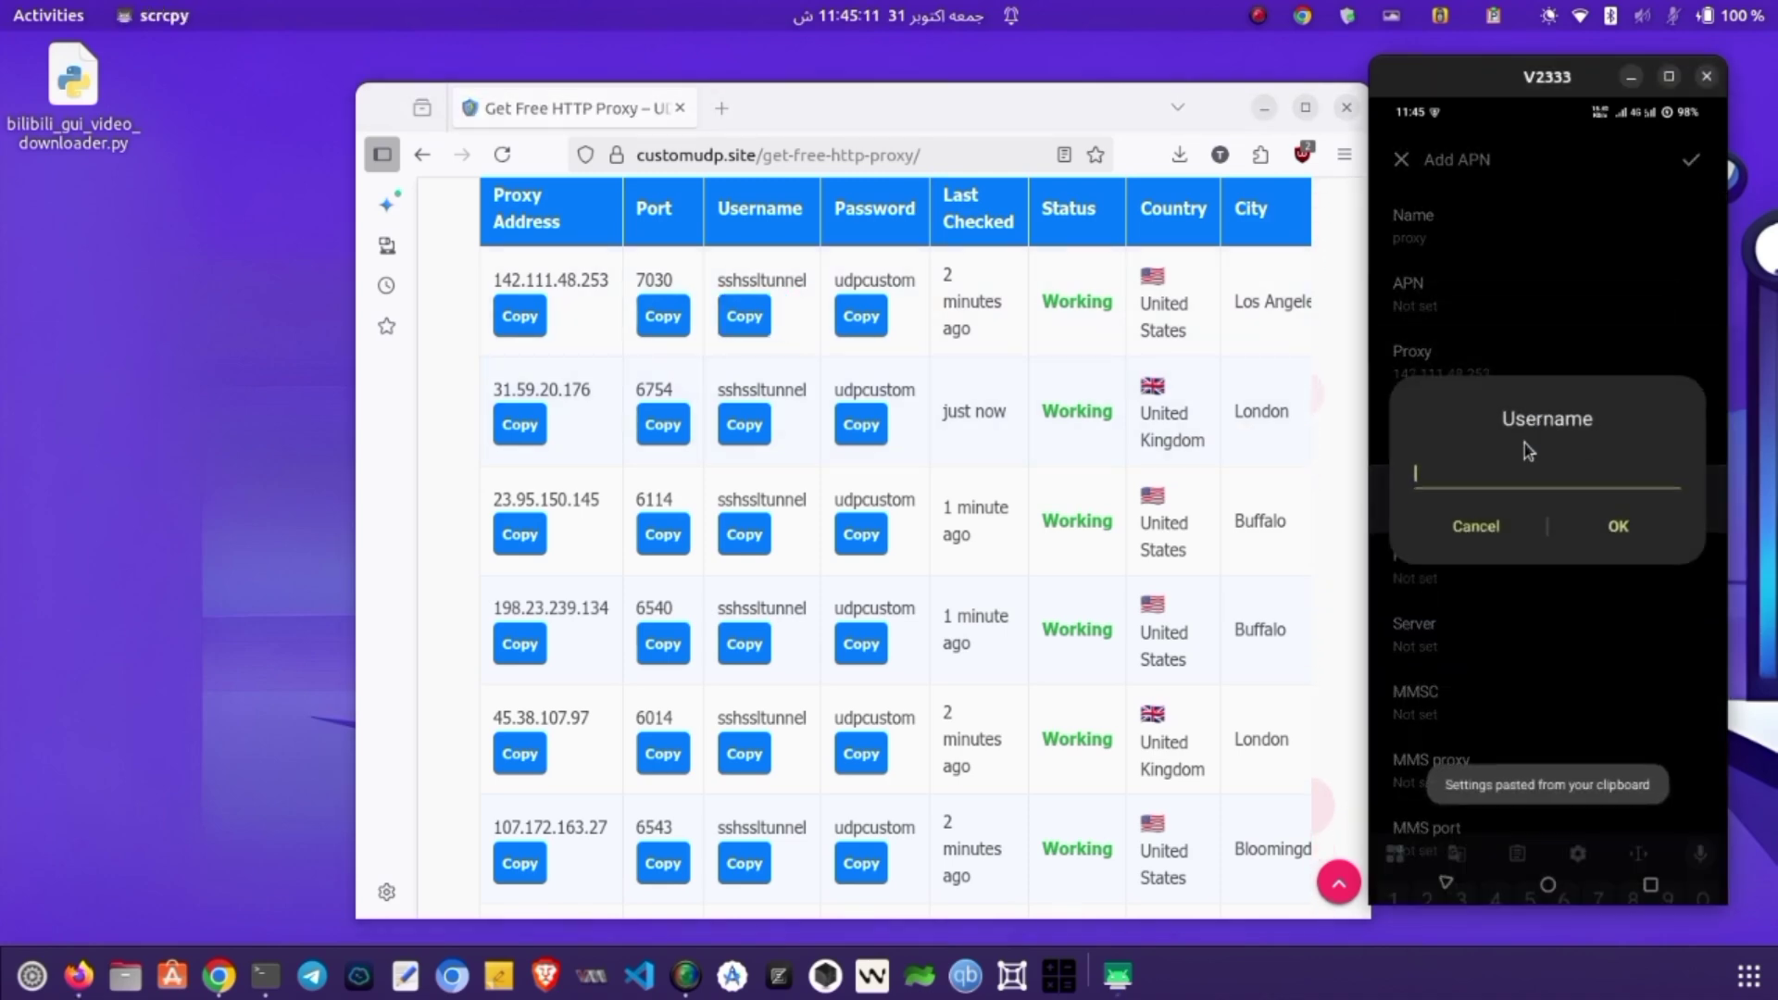
{"action": "key", "text": "ctrl+v"}
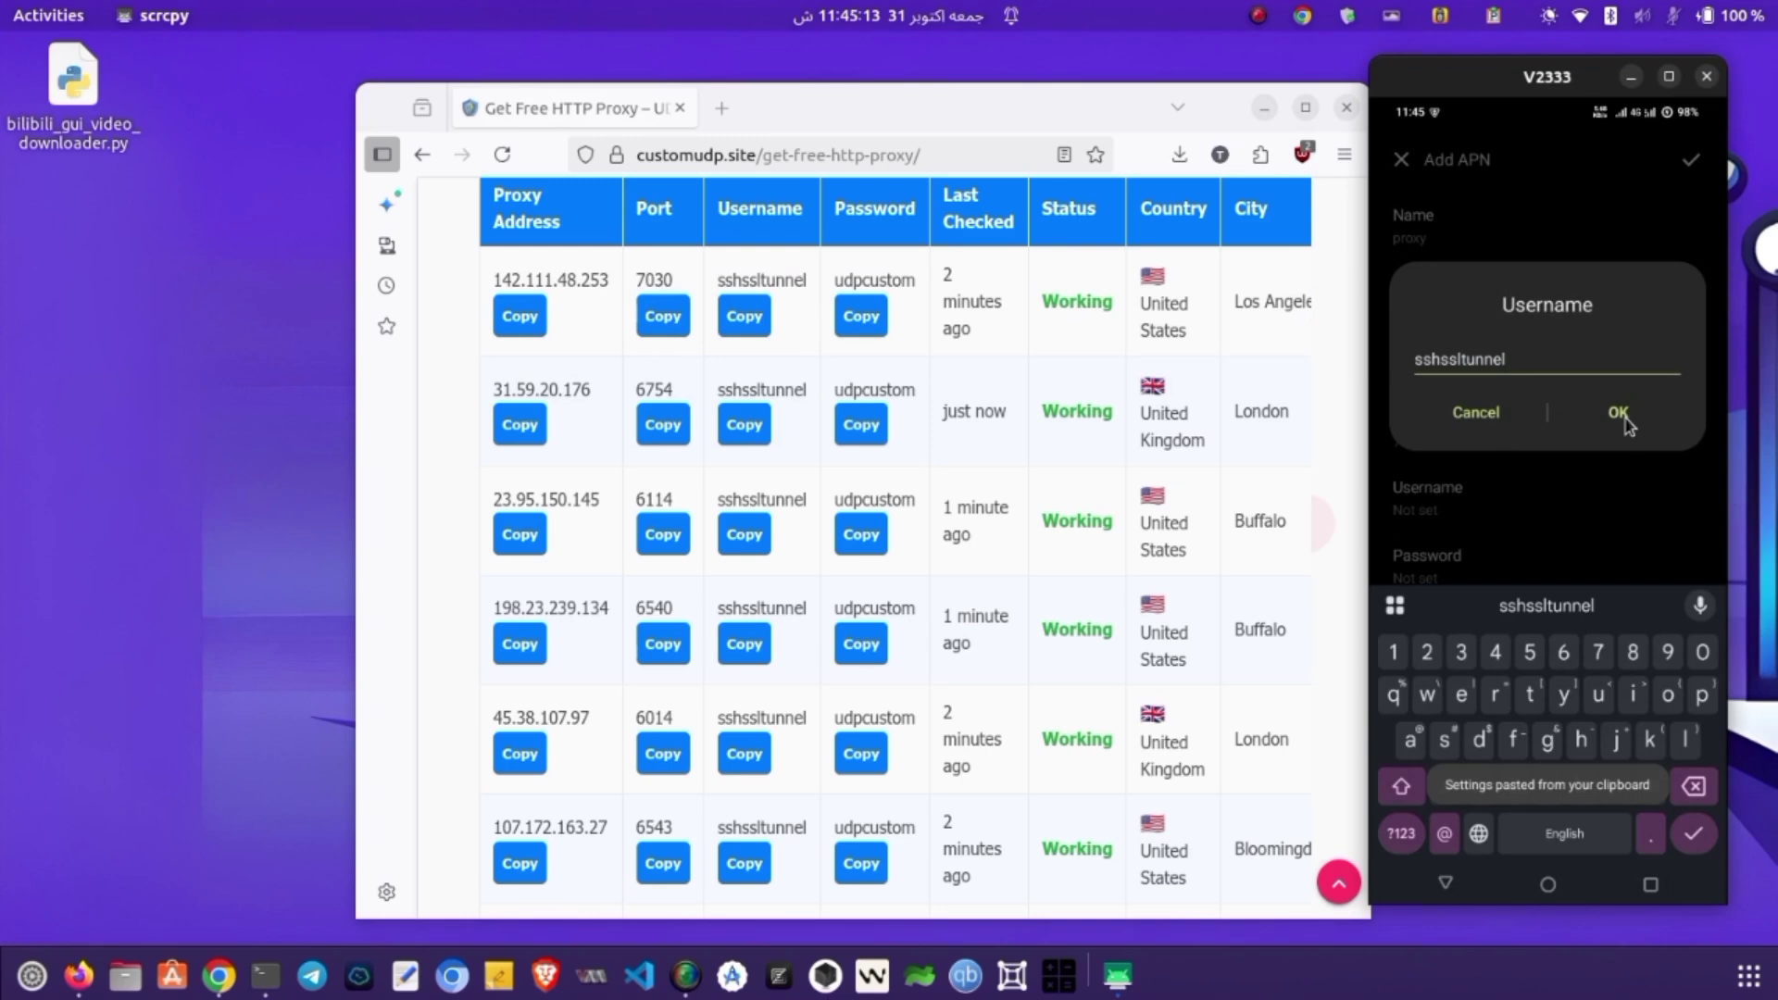
{"action": "left_click", "coordinate": [1619, 412]}
Try pasting the copied proxy password into the APN Password field
{"action": "left_click", "coordinate": [860, 316]}
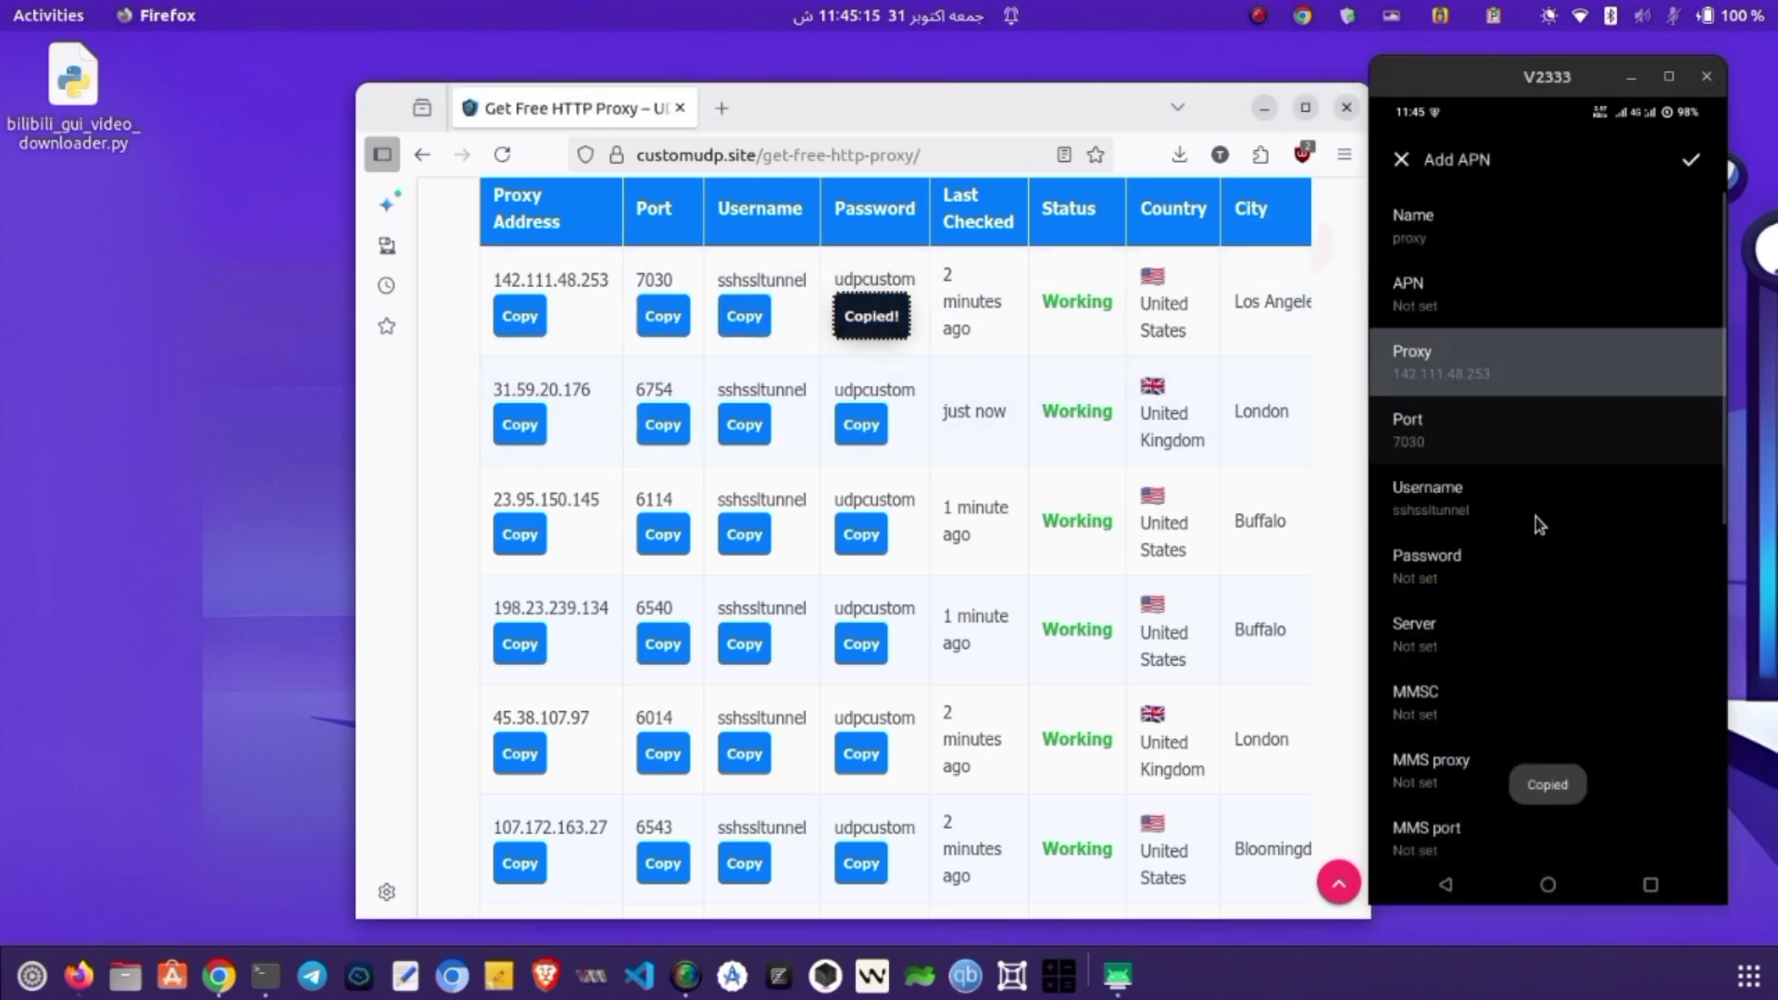
{"action": "left_click", "coordinate": [1501, 563]}
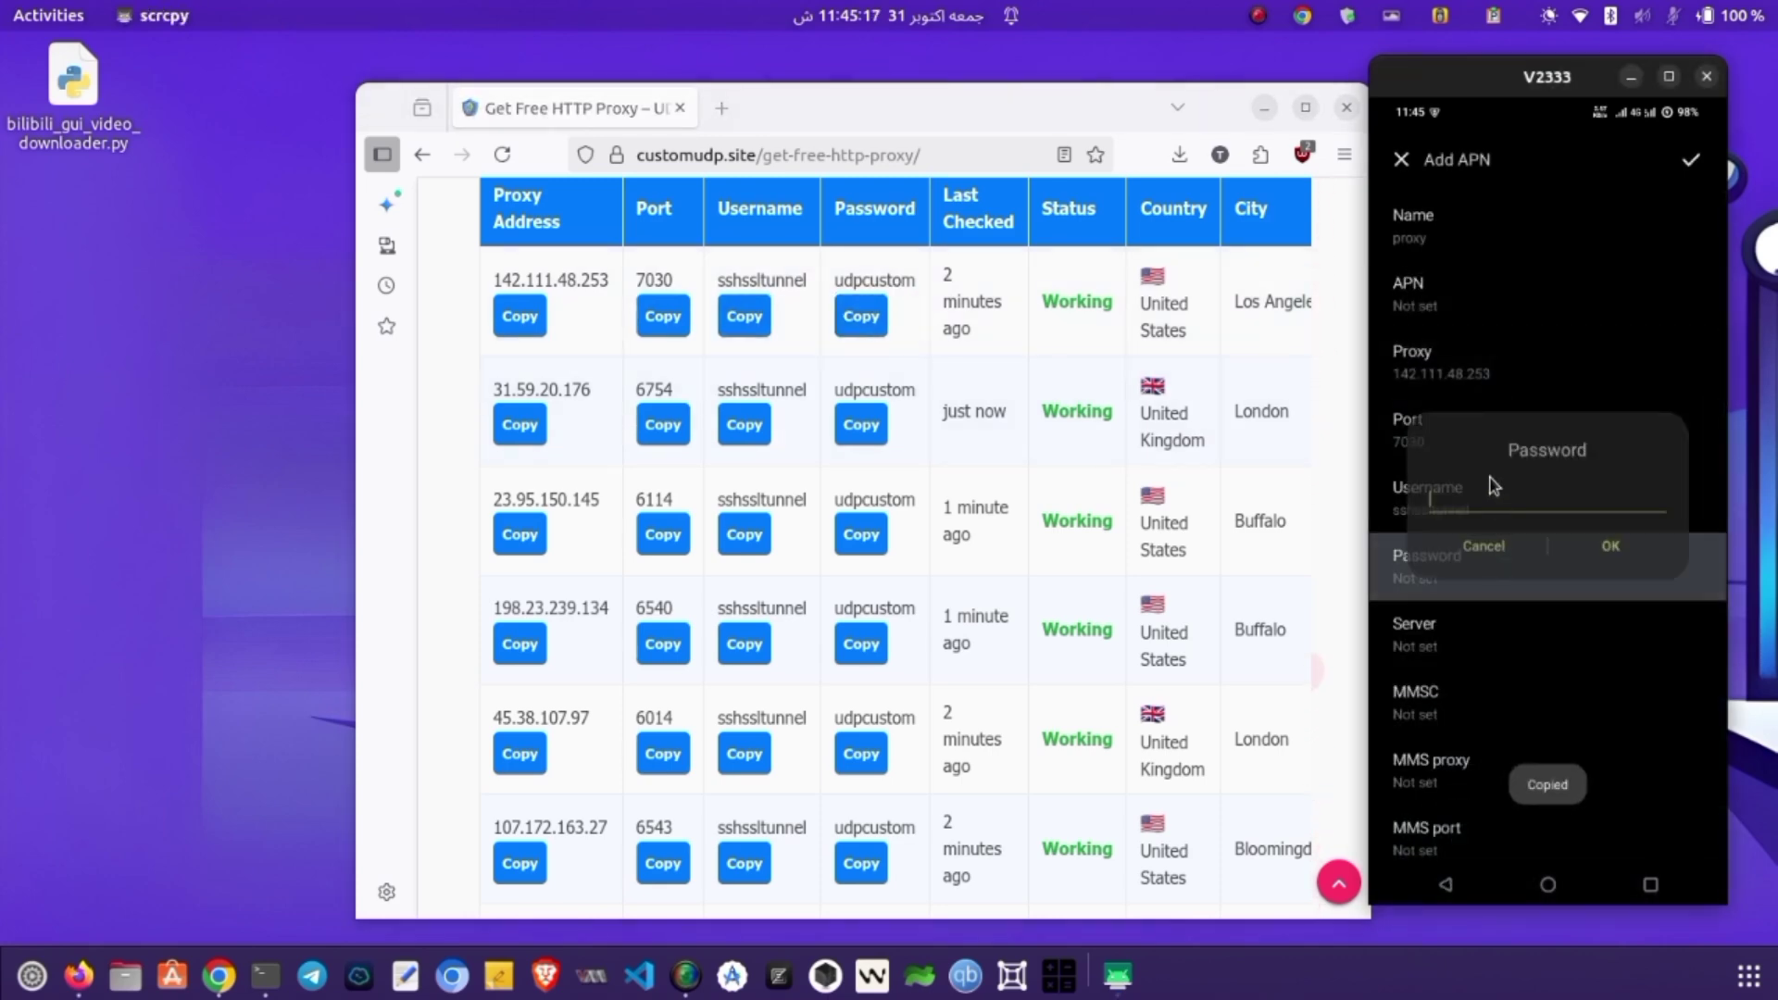
{"action": "key", "text": "ctrl+v"}
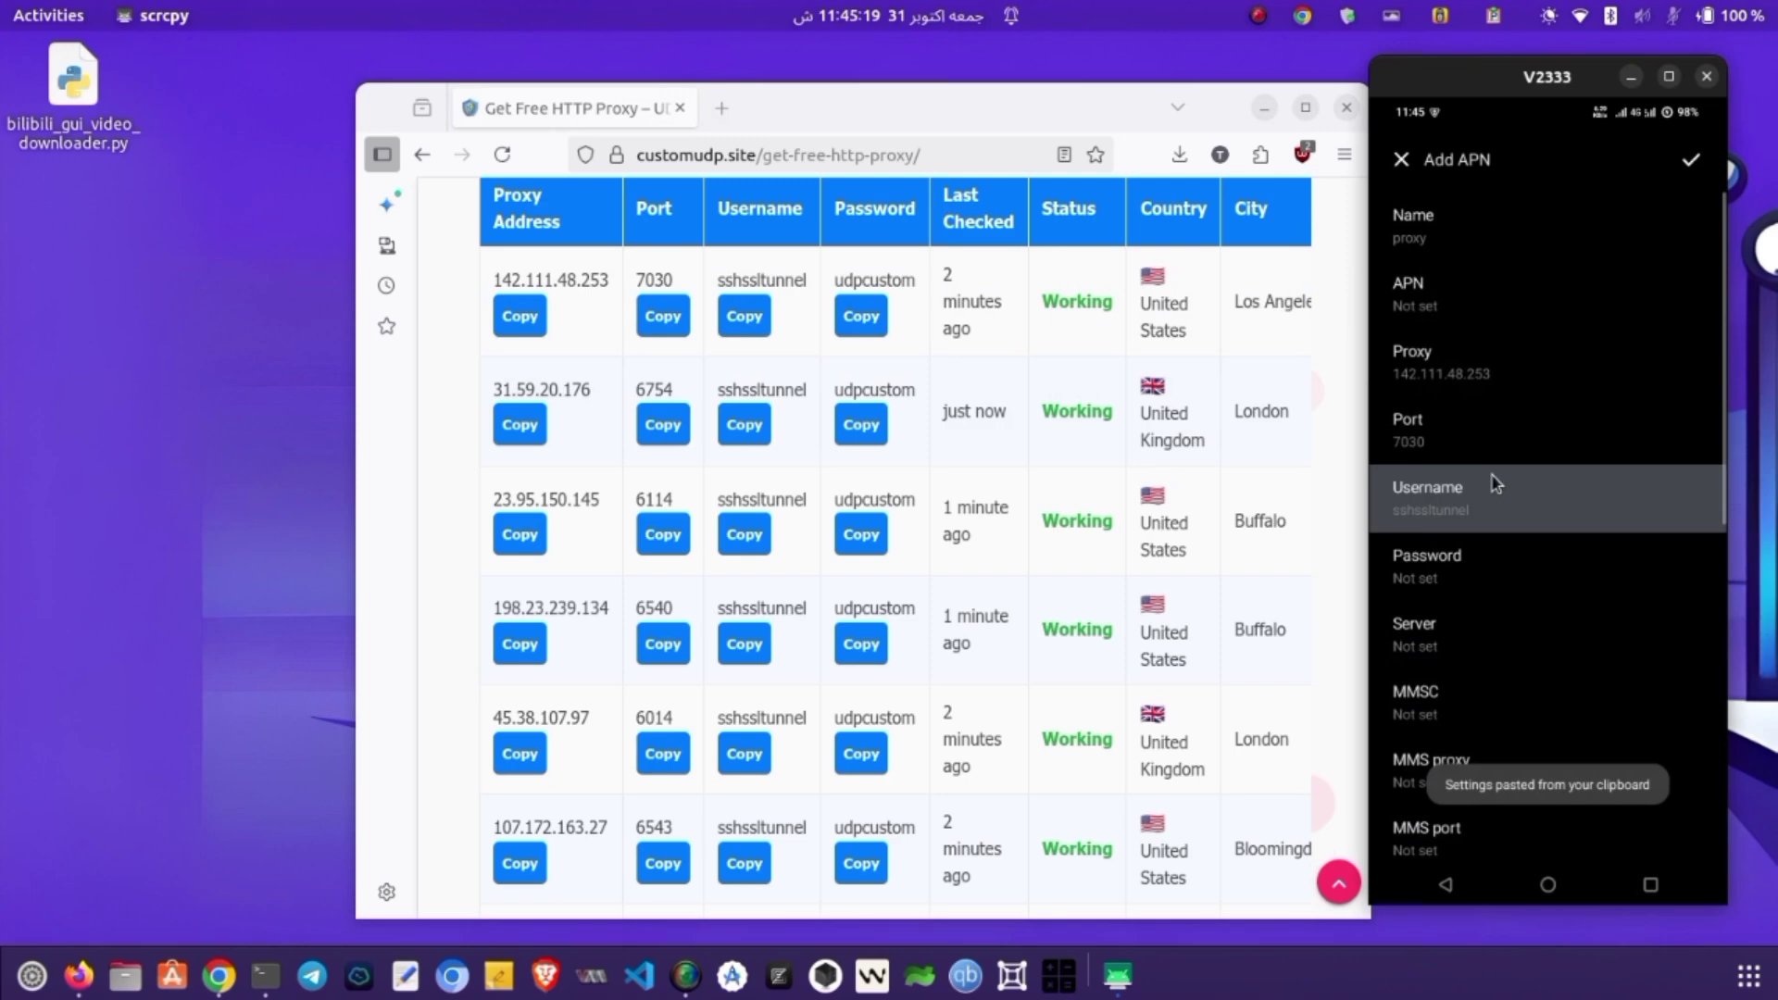
Clear the empty-APN error by setting APN to 'zong internet' and save the access point
{"action": "left_click", "coordinate": [1691, 160]}
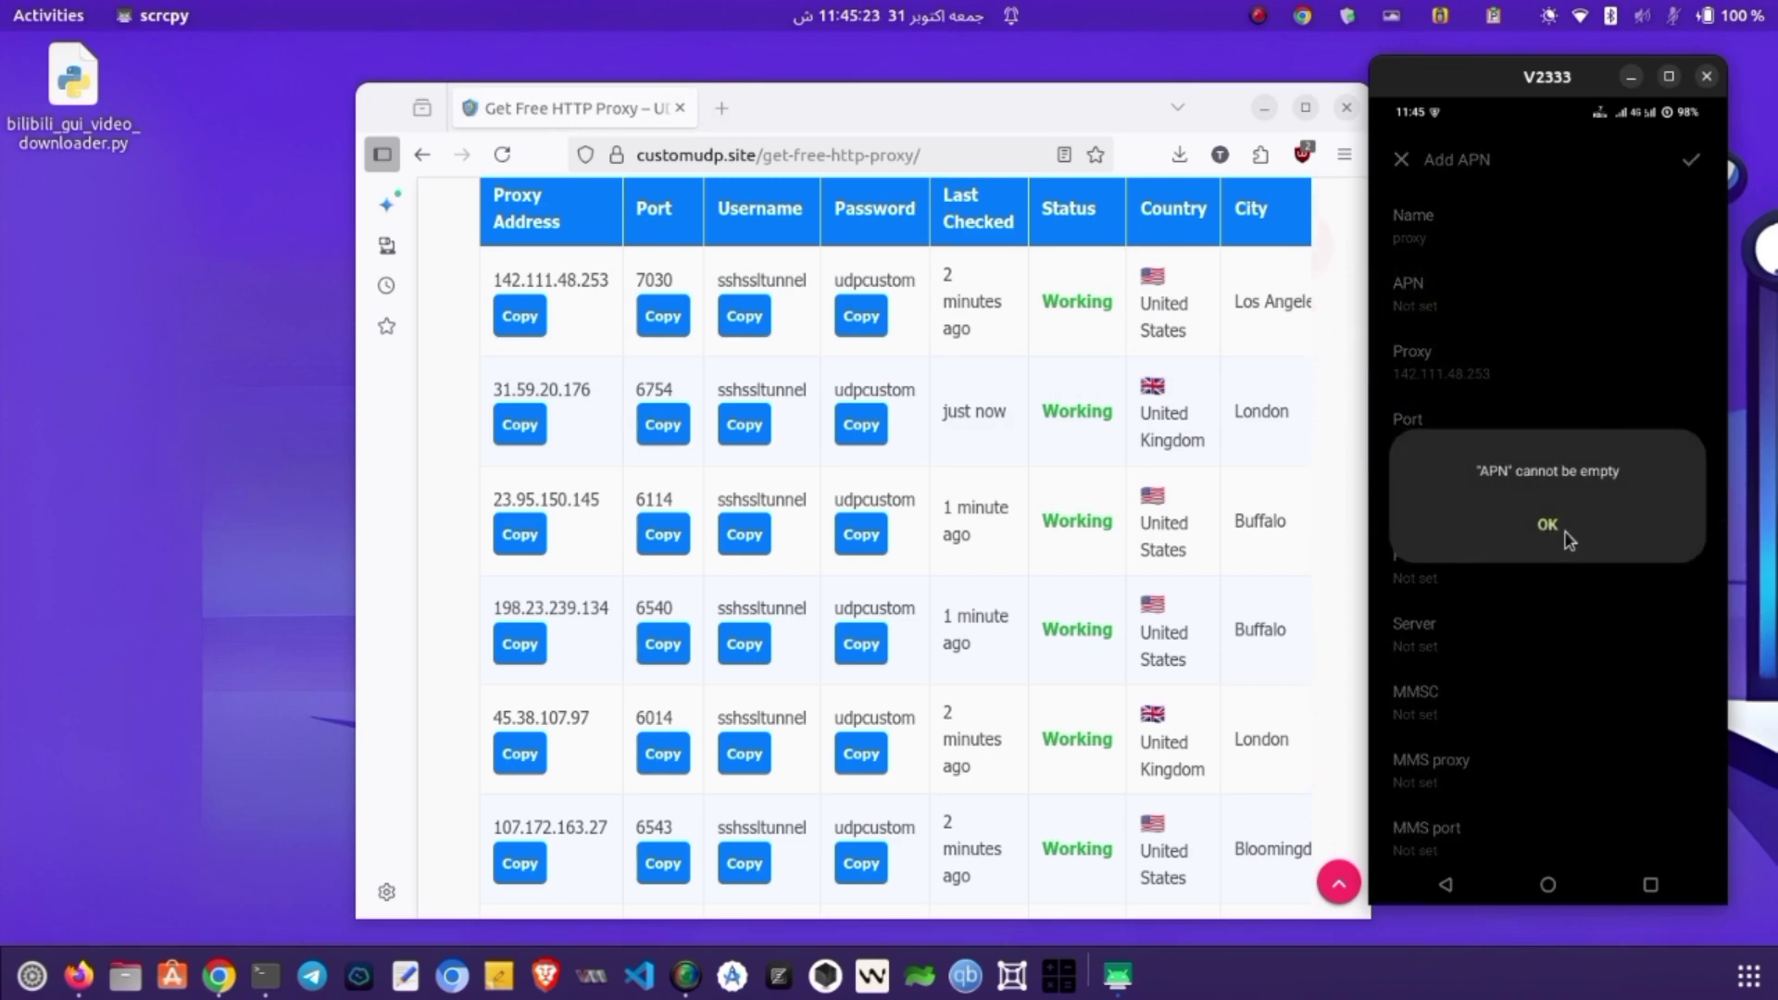
{"action": "left_click", "coordinate": [1550, 530]}
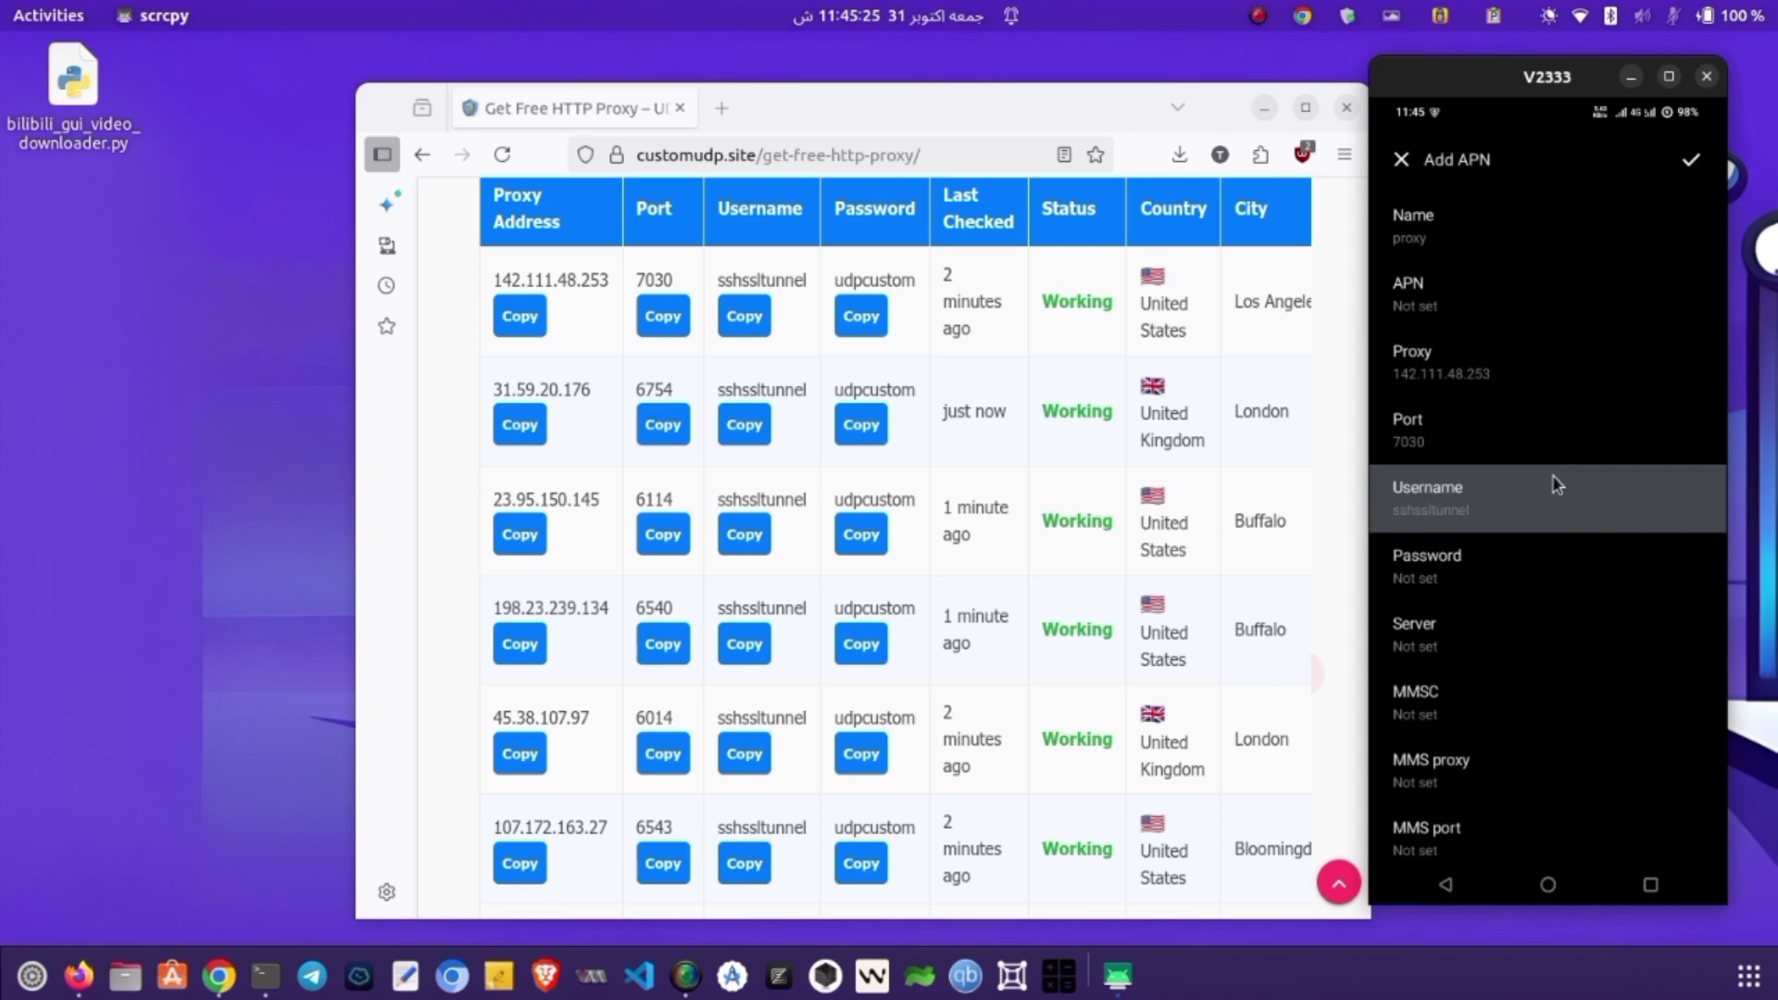
{"action": "left_click", "coordinate": [1490, 294]}
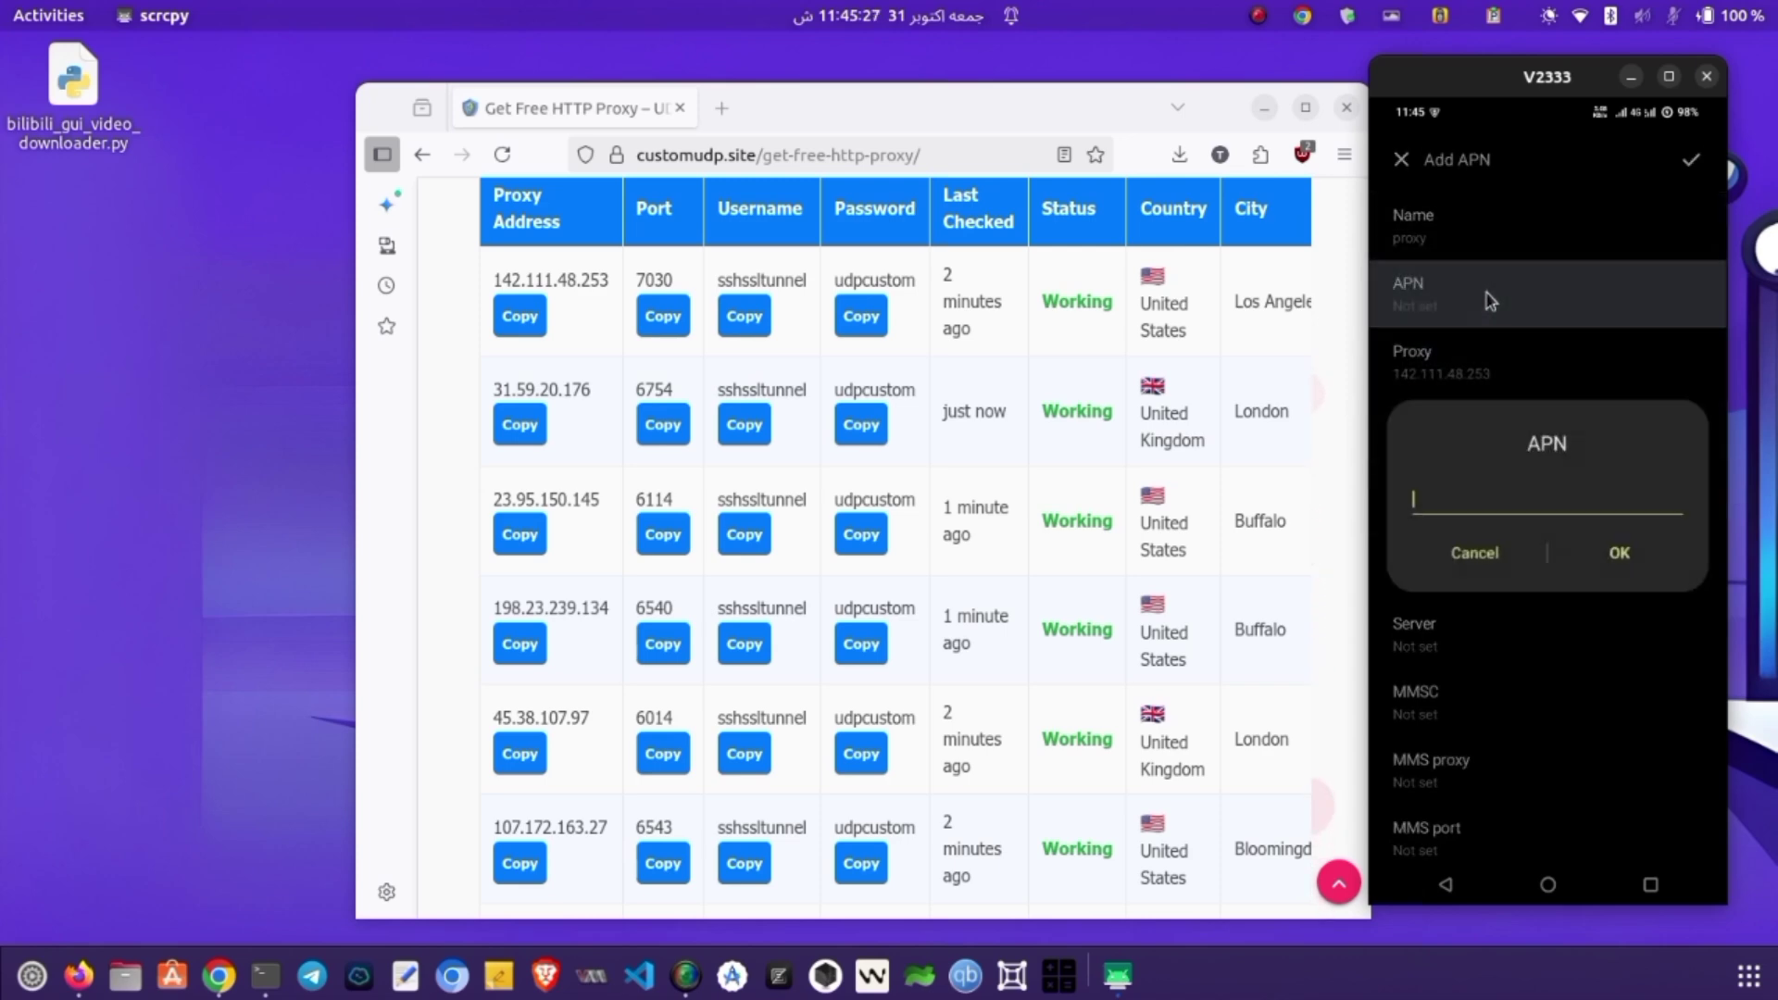
{"action": "type", "text": "zong internet"}
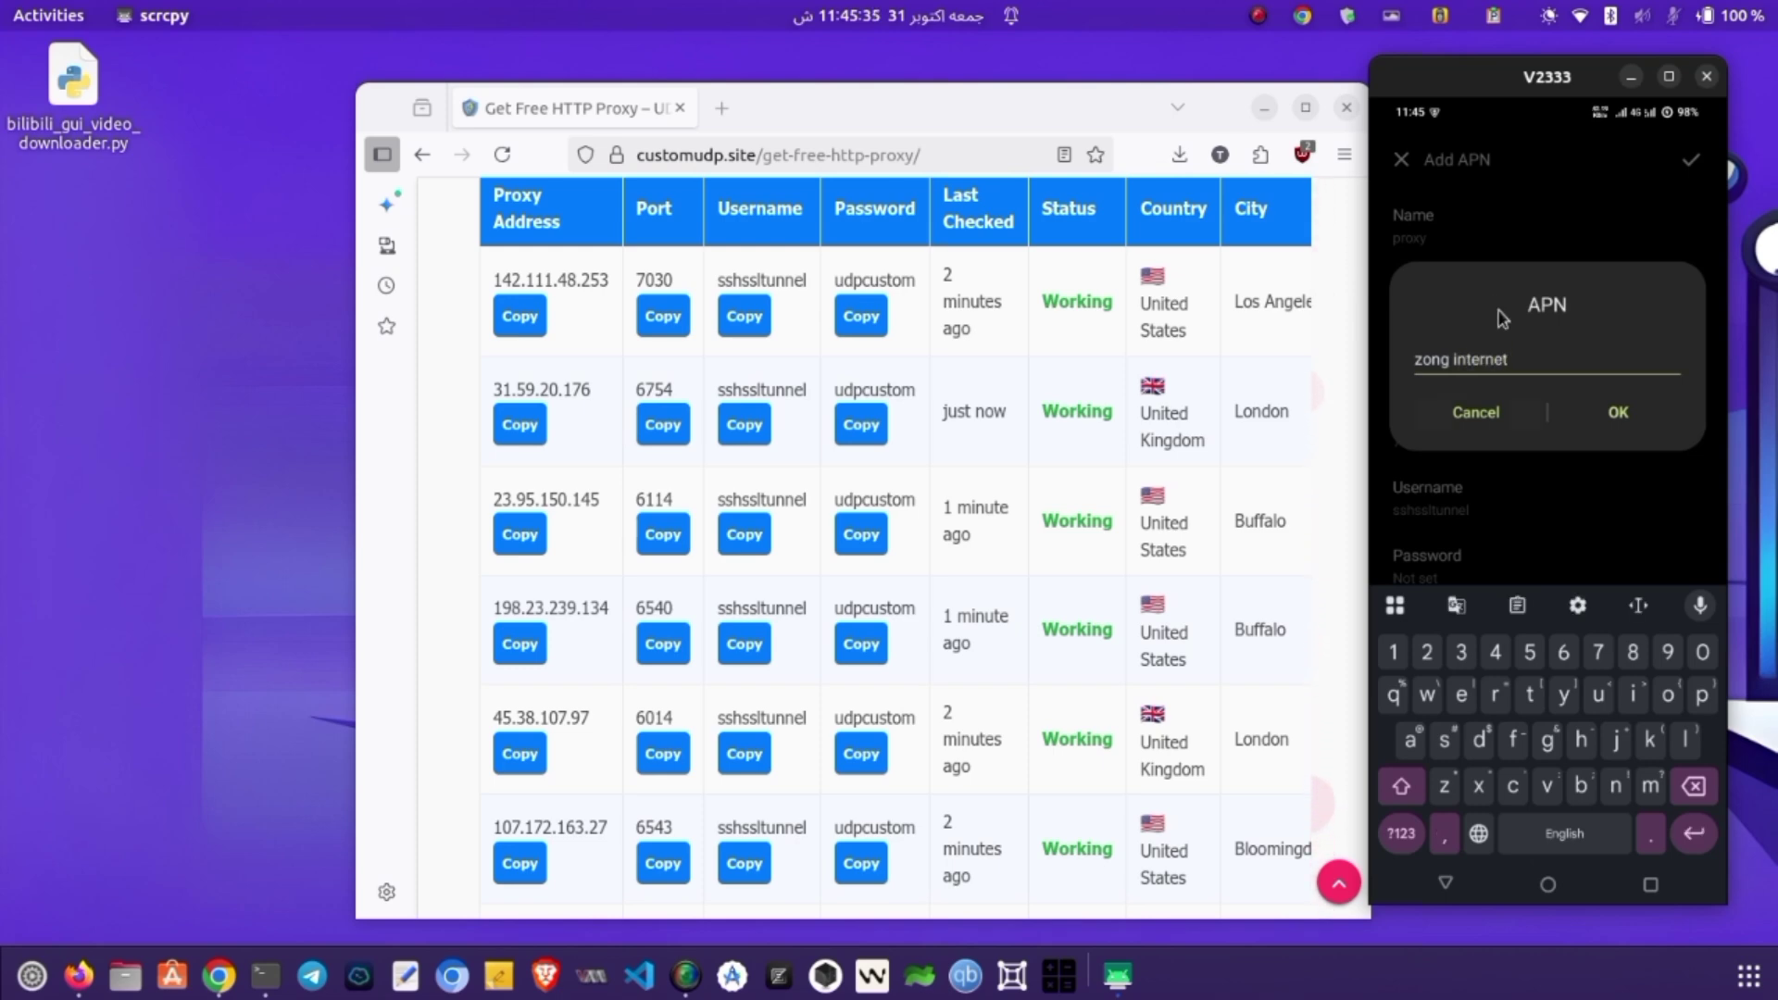
{"action": "left_click", "coordinate": [1630, 419]}
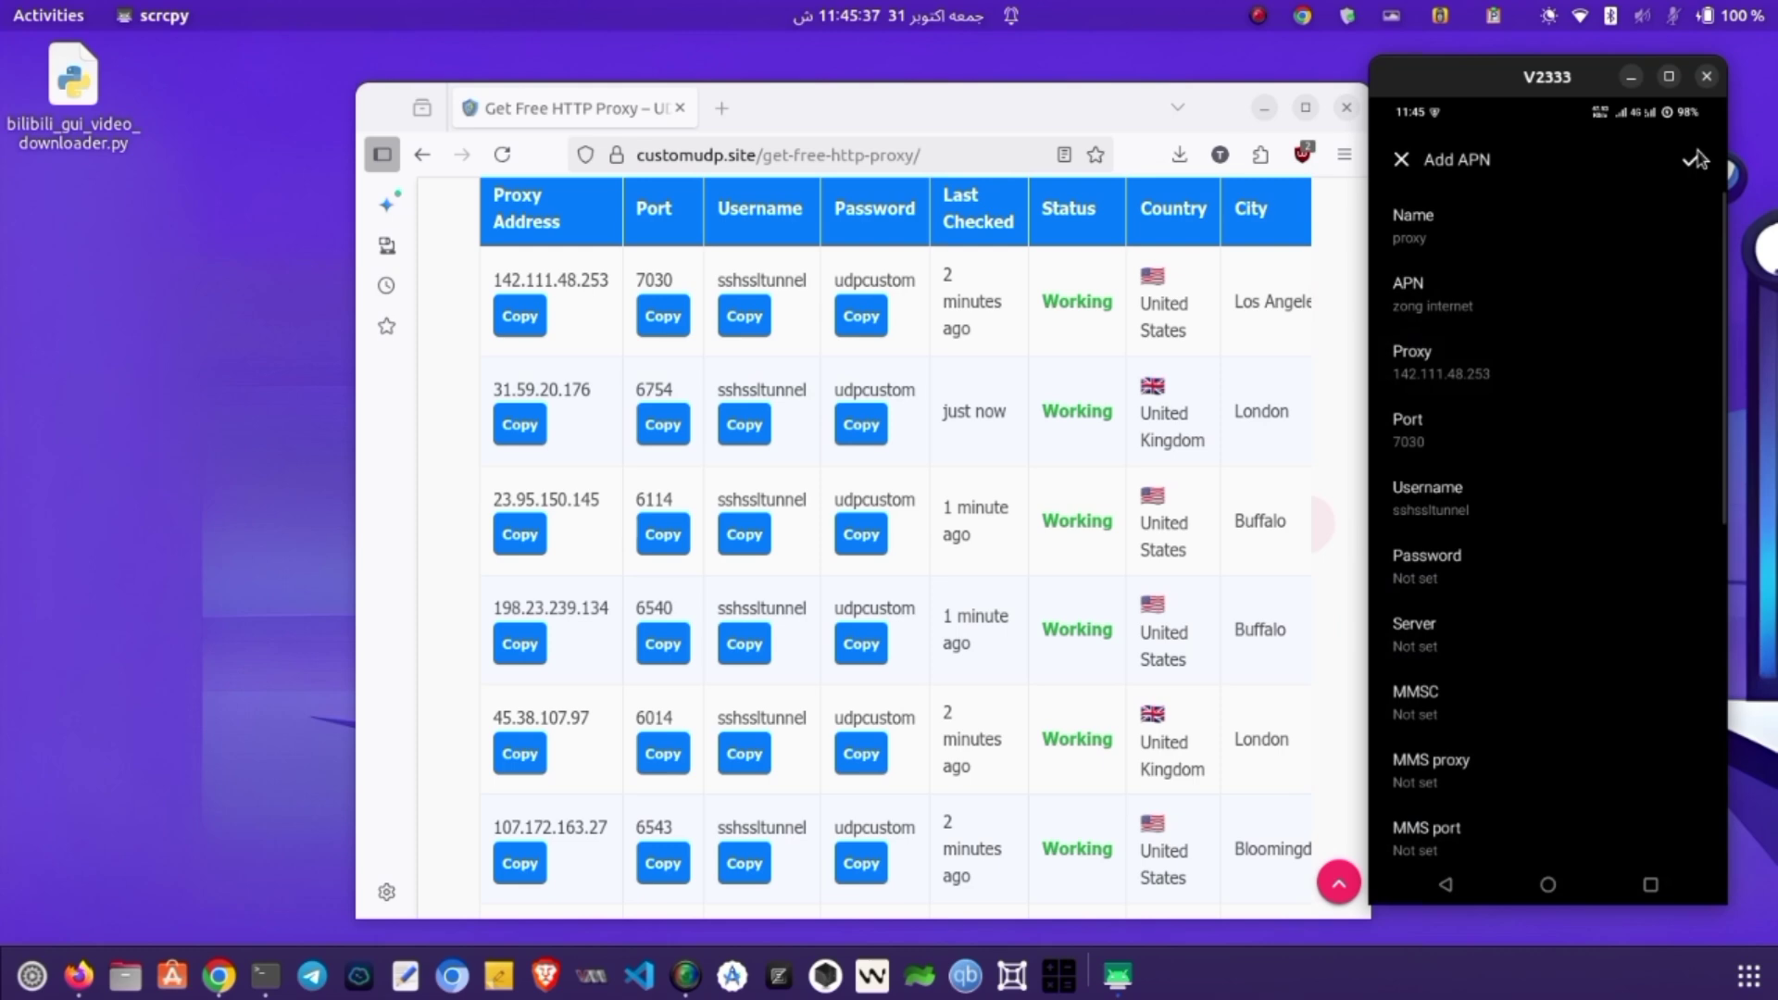
{"action": "left_click", "coordinate": [1690, 159]}
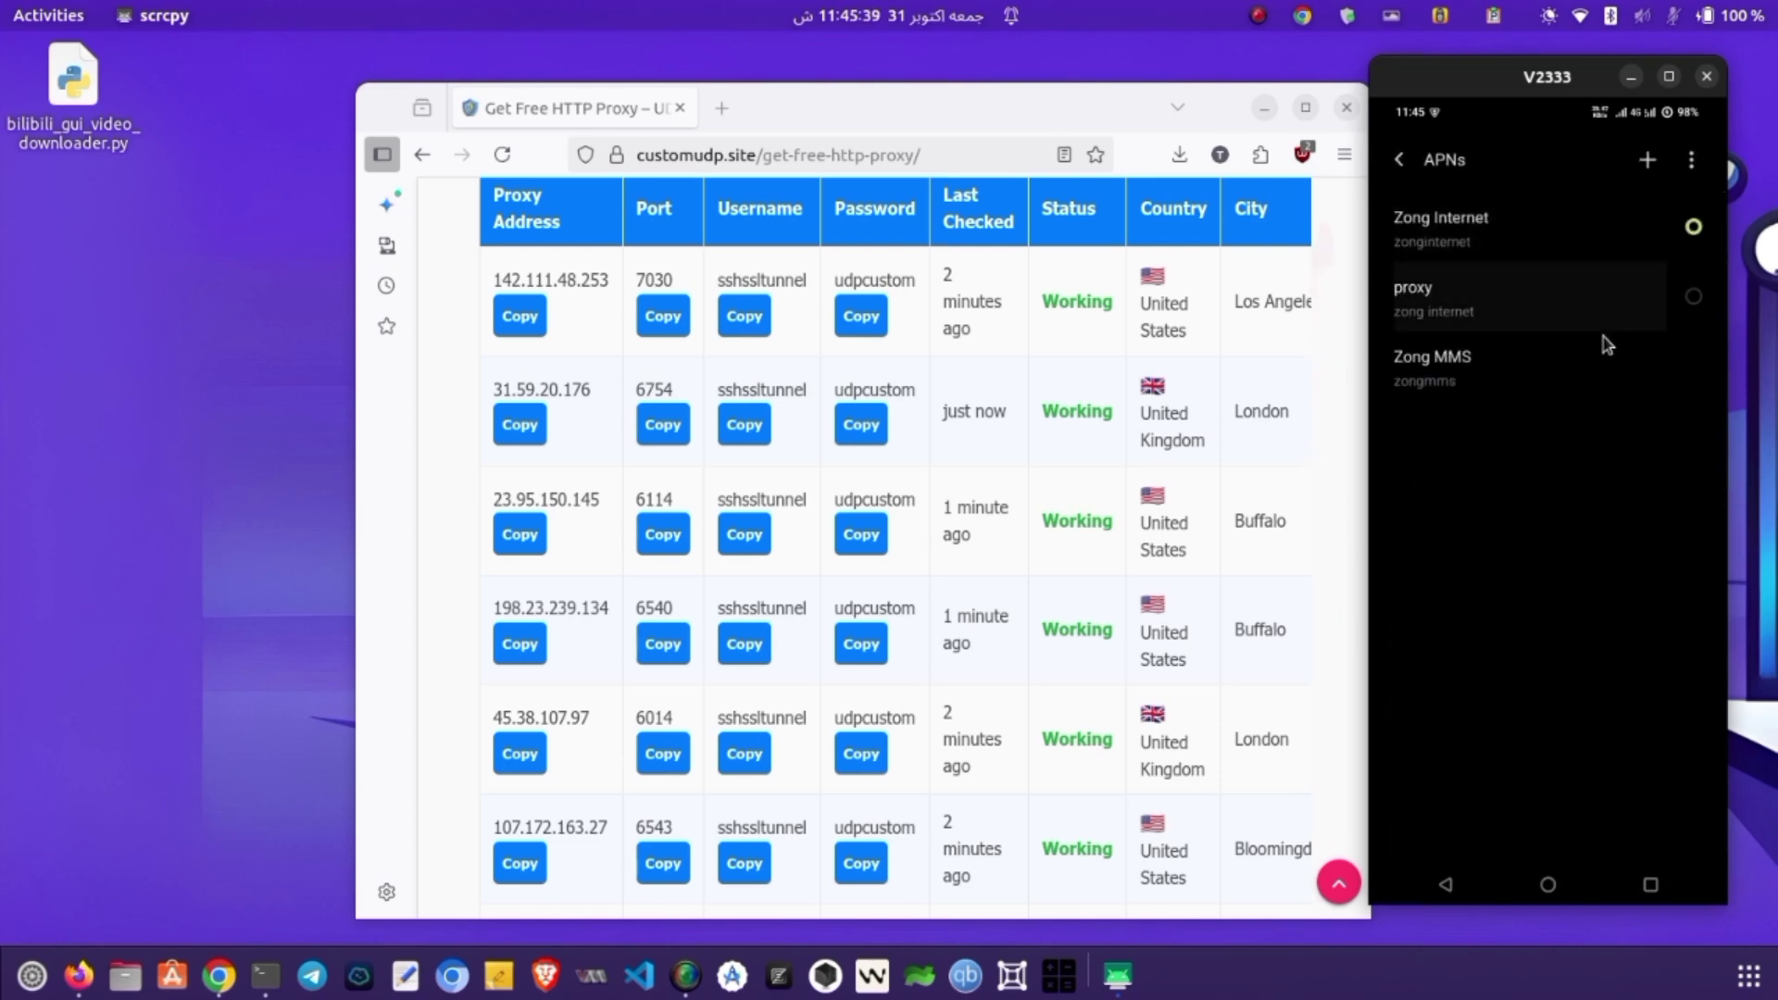
Select the proxy APN as the active access point
{"action": "left_click", "coordinate": [1525, 293]}
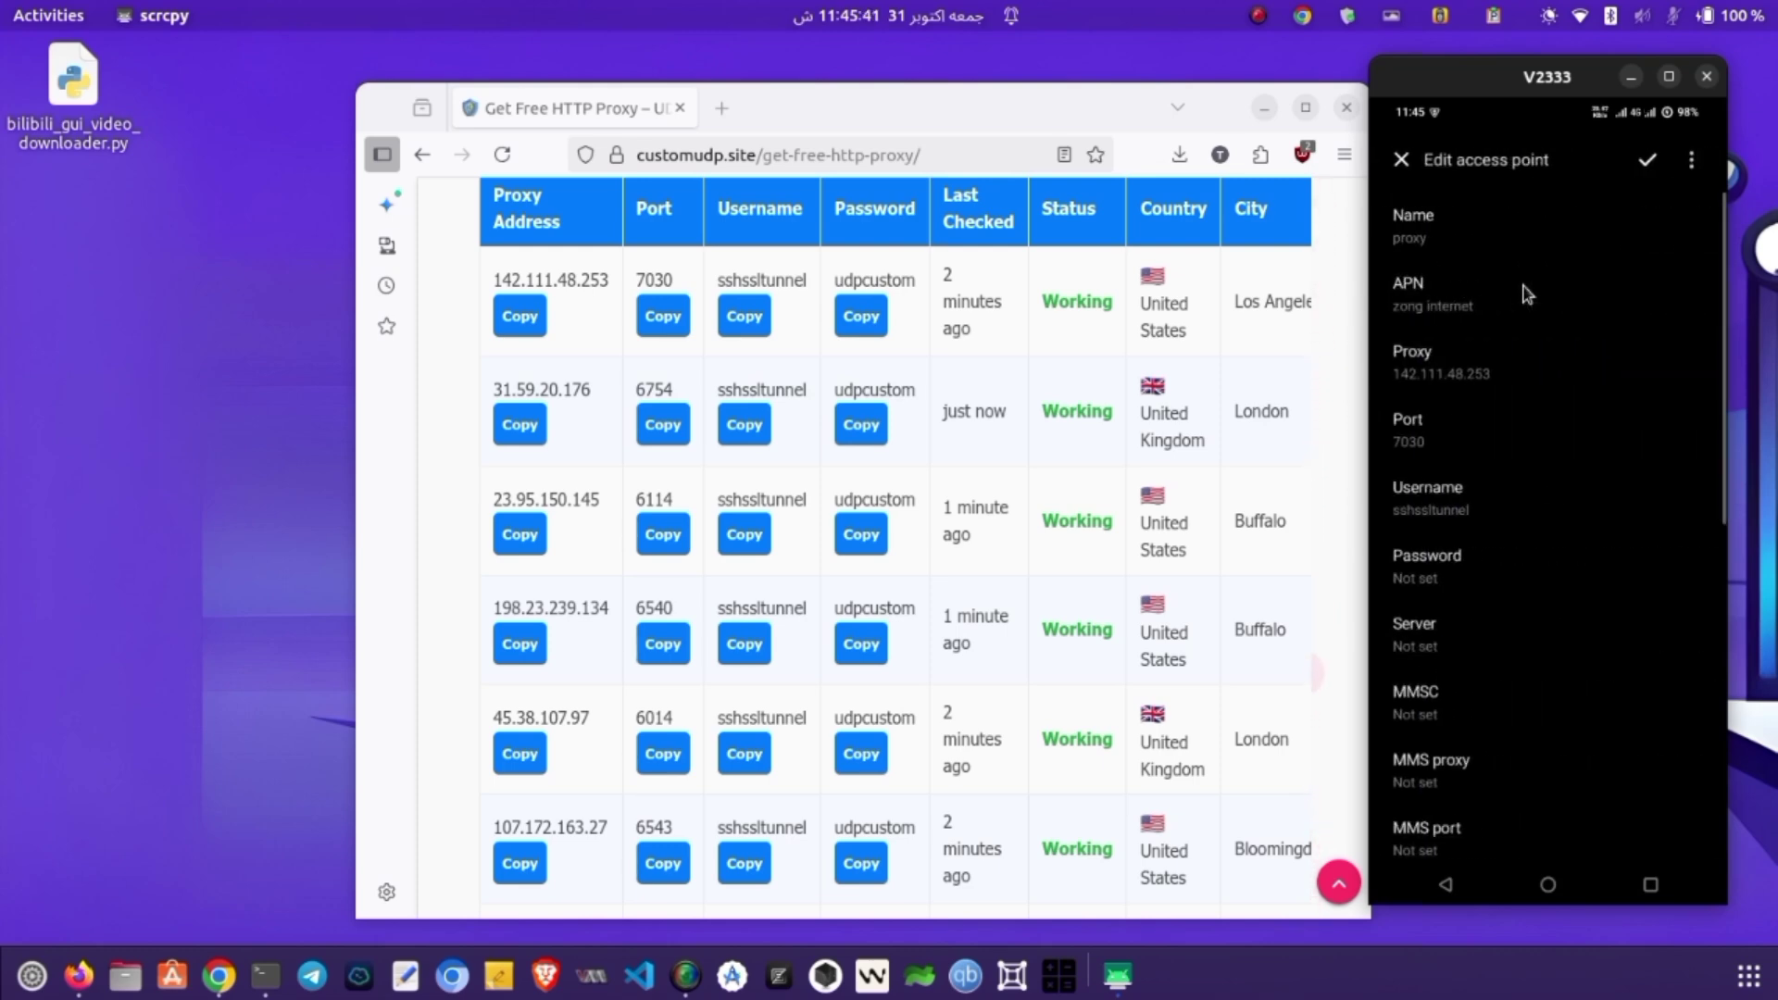
{"action": "left_click", "coordinate": [1647, 160]}
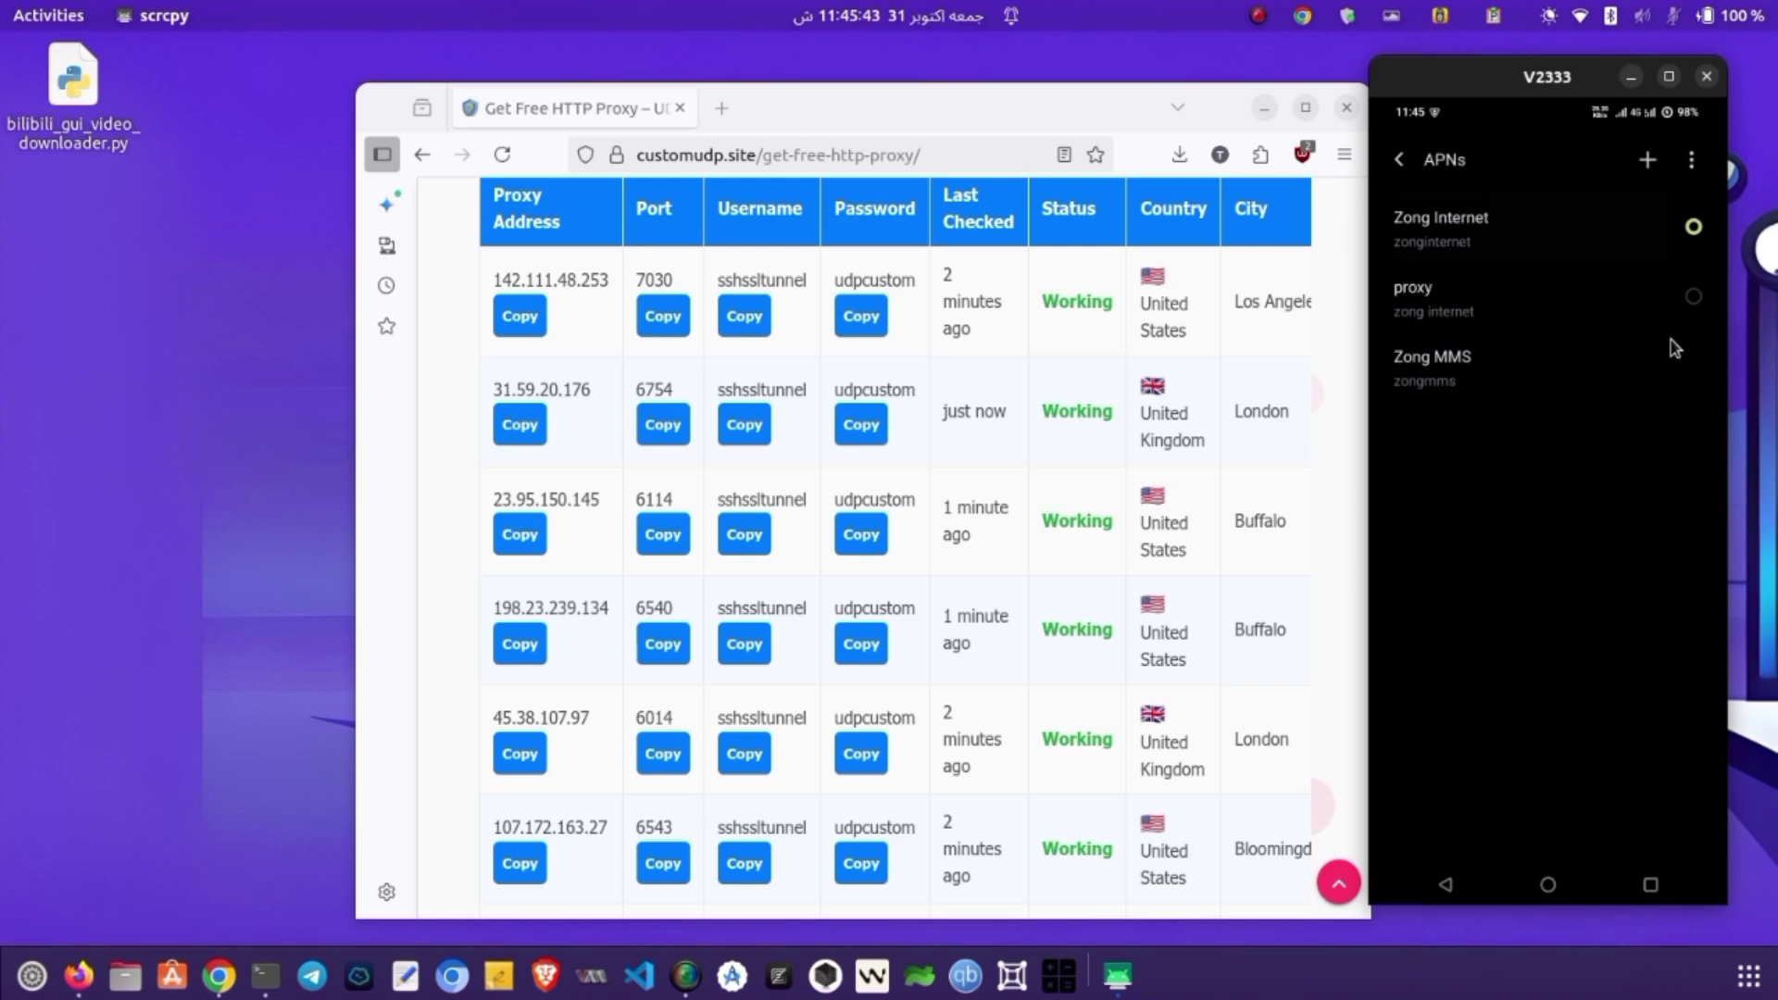
{"action": "left_click", "coordinate": [1692, 297]}
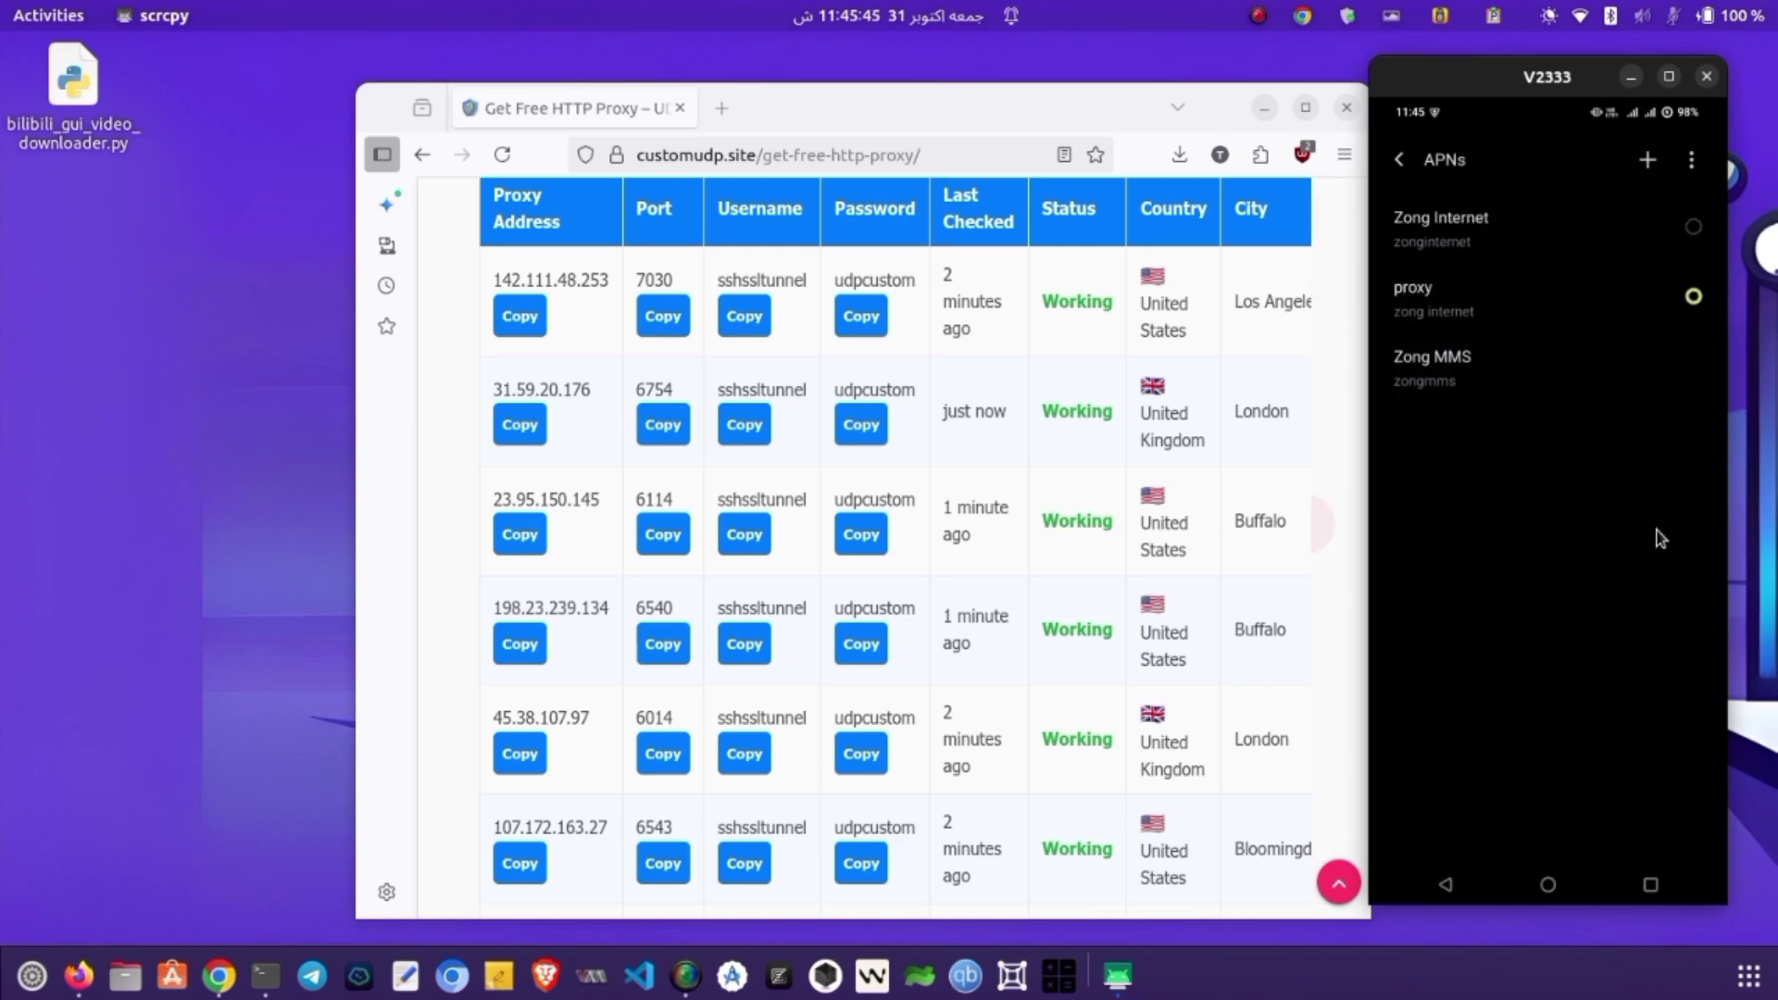
Switch back to Chrome from recent apps and reload whatismyipaddress.com
{"action": "left_click", "coordinate": [1651, 885]}
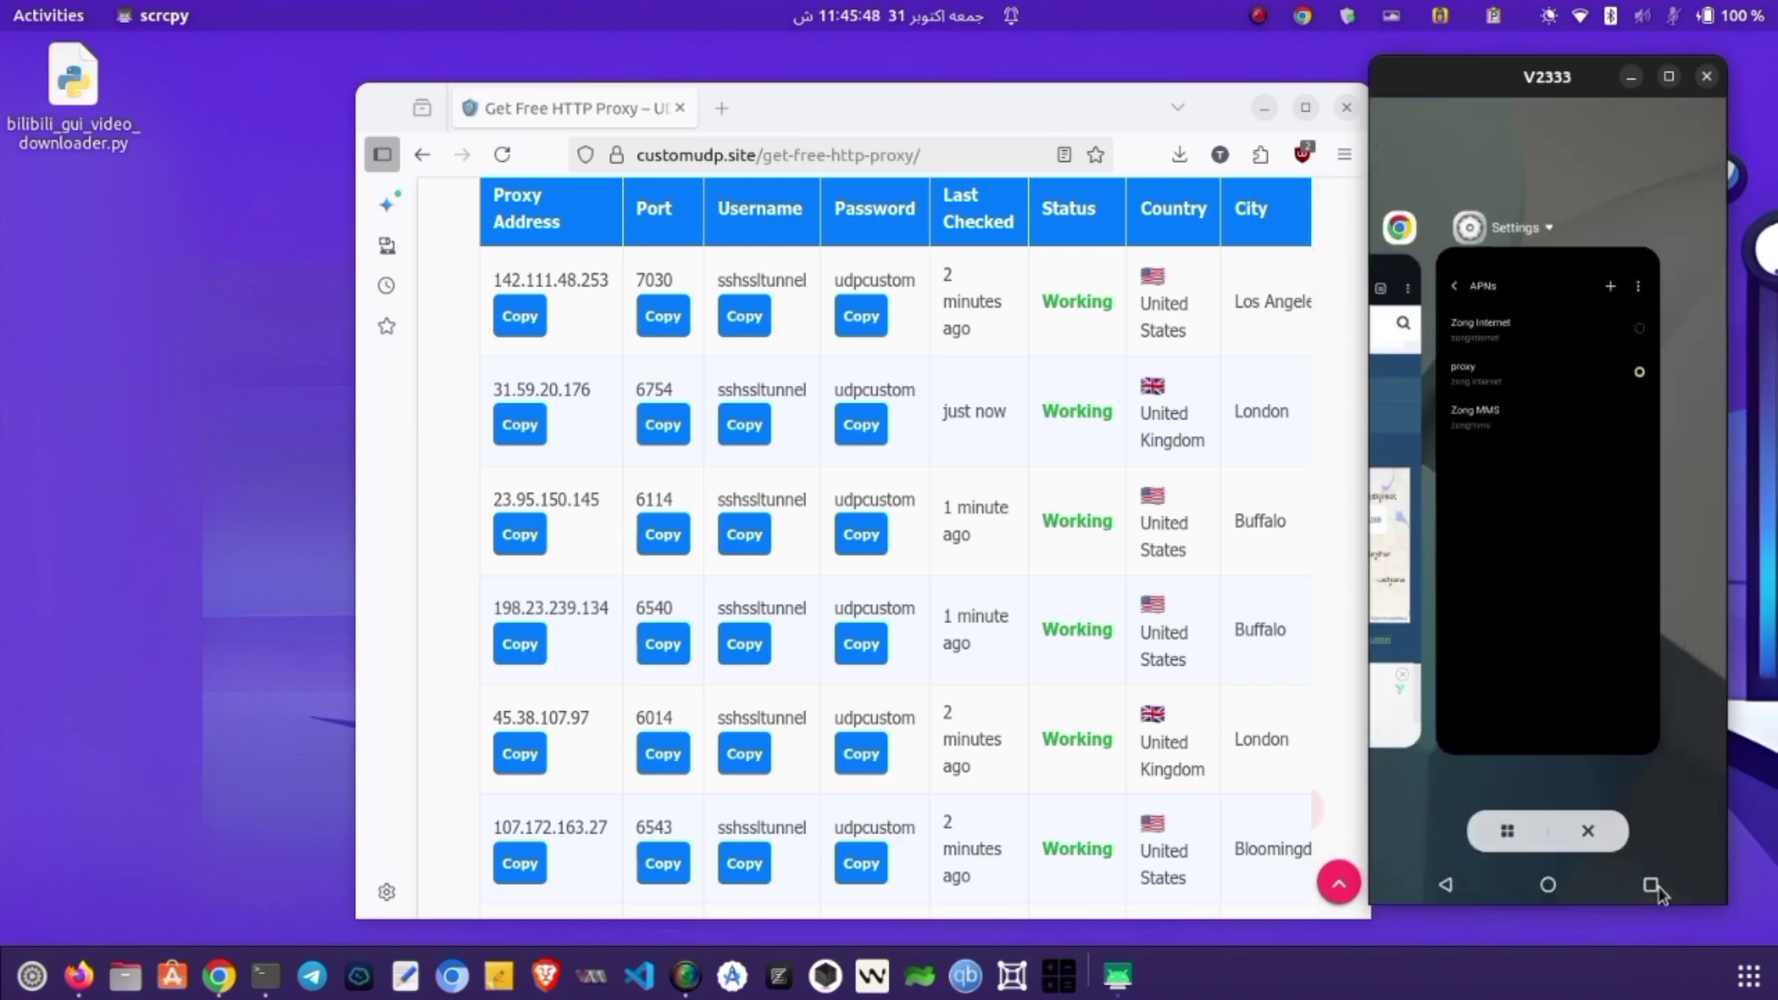
{"action": "left_click", "coordinate": [1398, 573]}
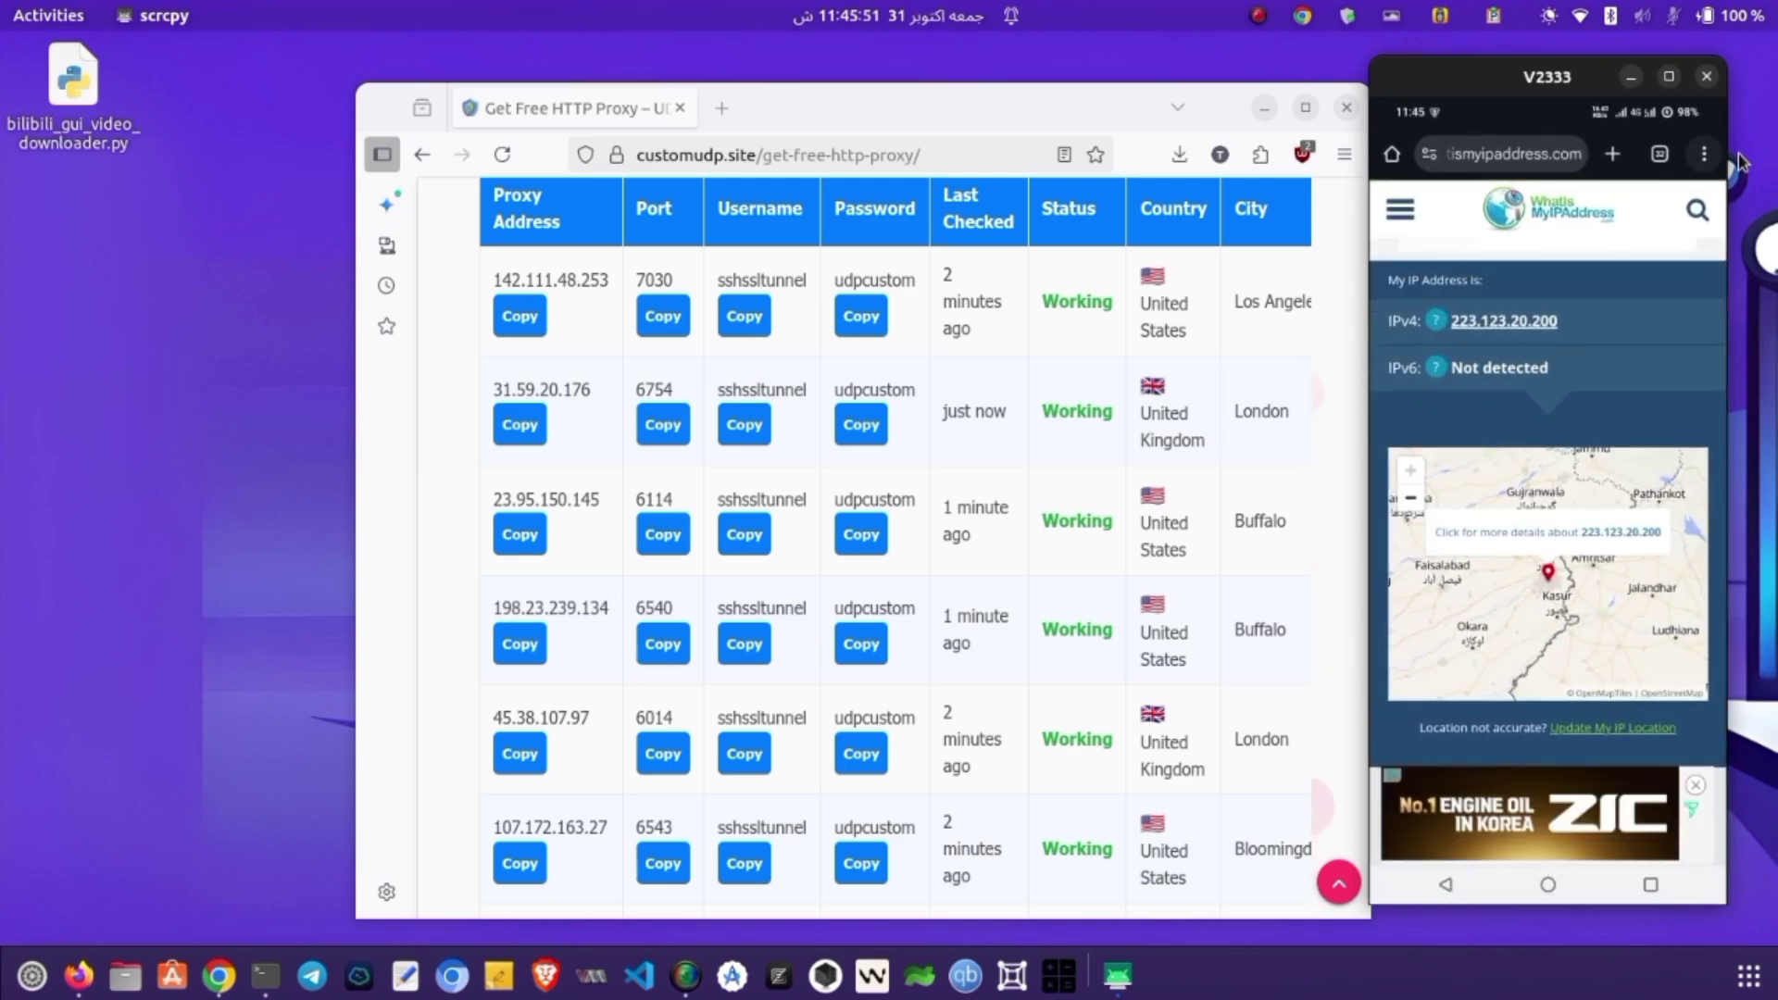
{"action": "left_click", "coordinate": [1705, 154]}
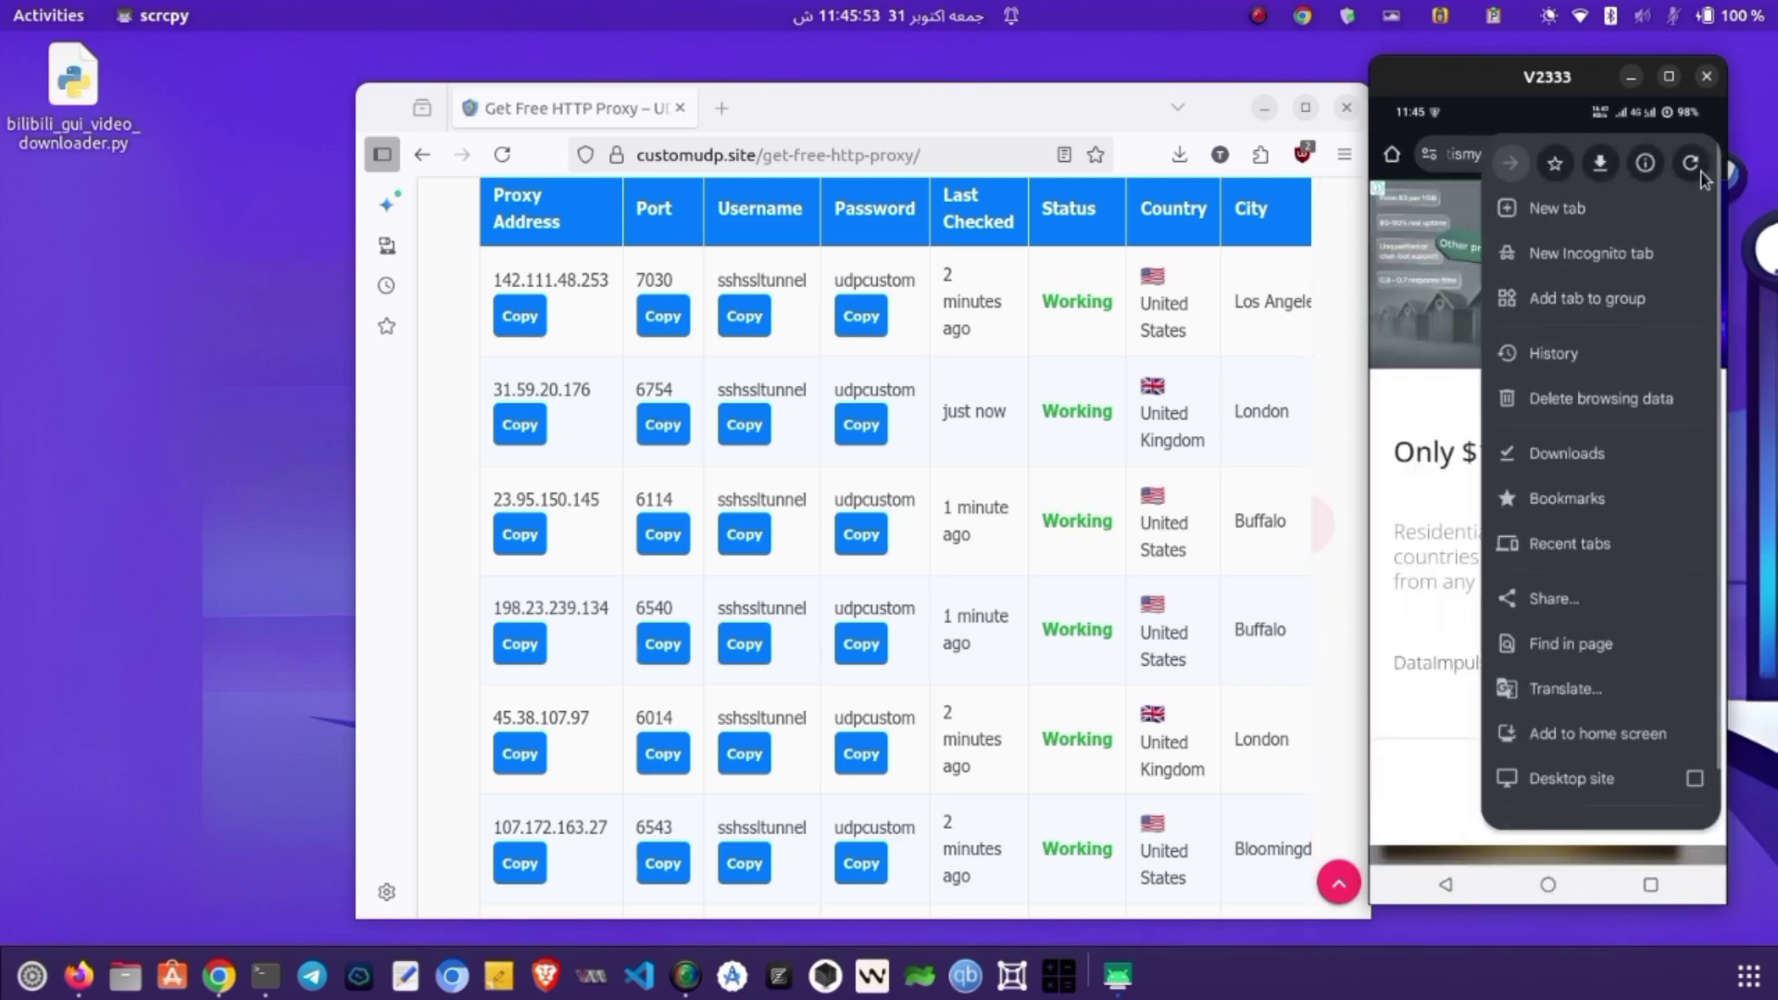
{"action": "left_click", "coordinate": [1693, 165]}
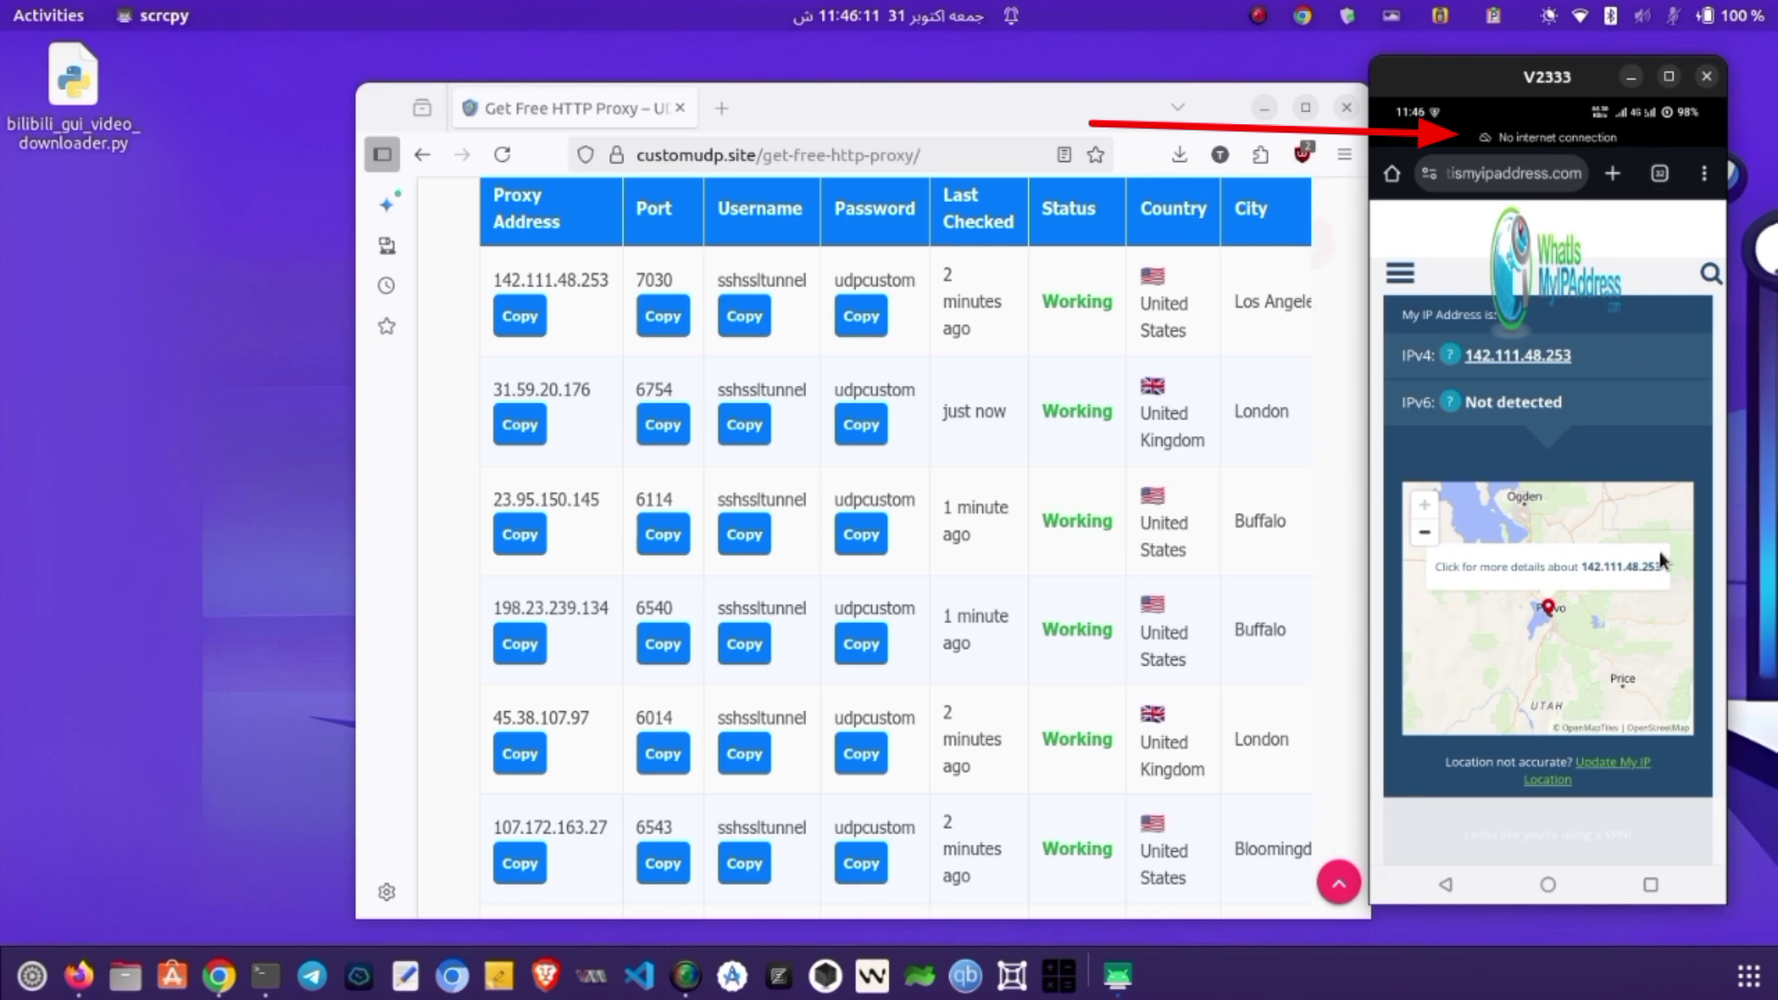
{"action": "scroll", "coordinate": [1661, 560], "scroll_direction": "down", "scroll_amount": 5}
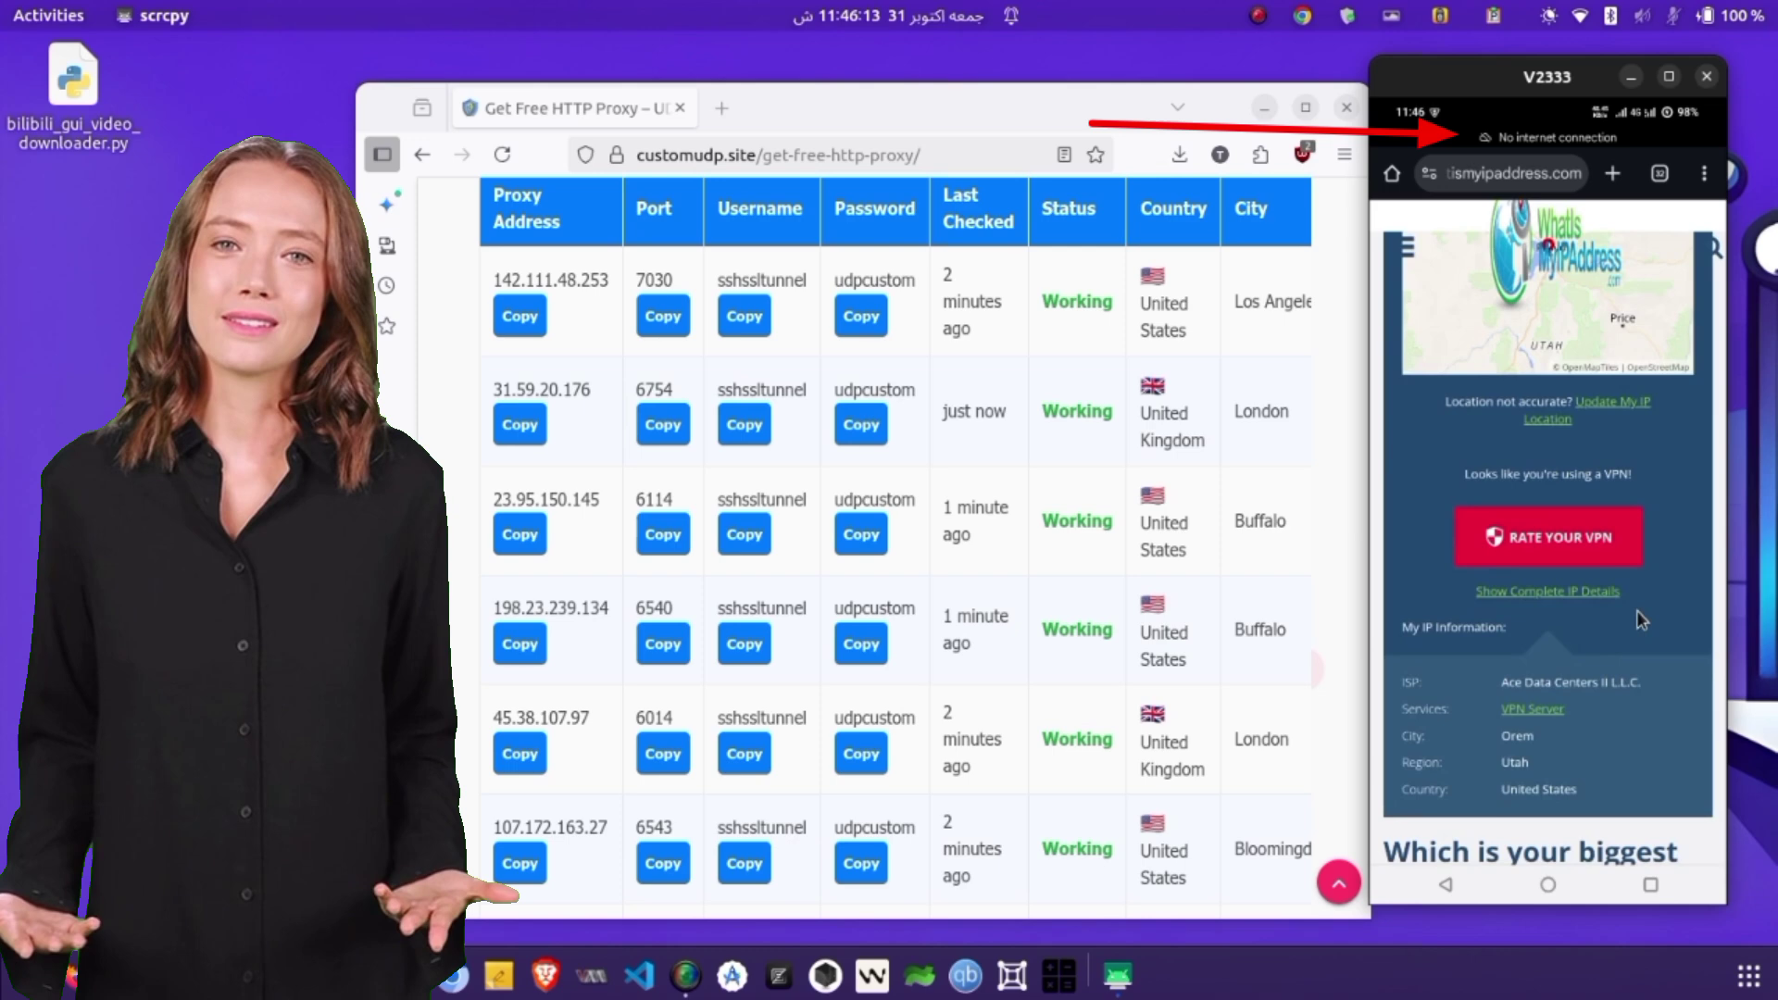
{"action": "scroll", "coordinate": [1539, 721], "scroll_direction": "down", "scroll_amount": 2}
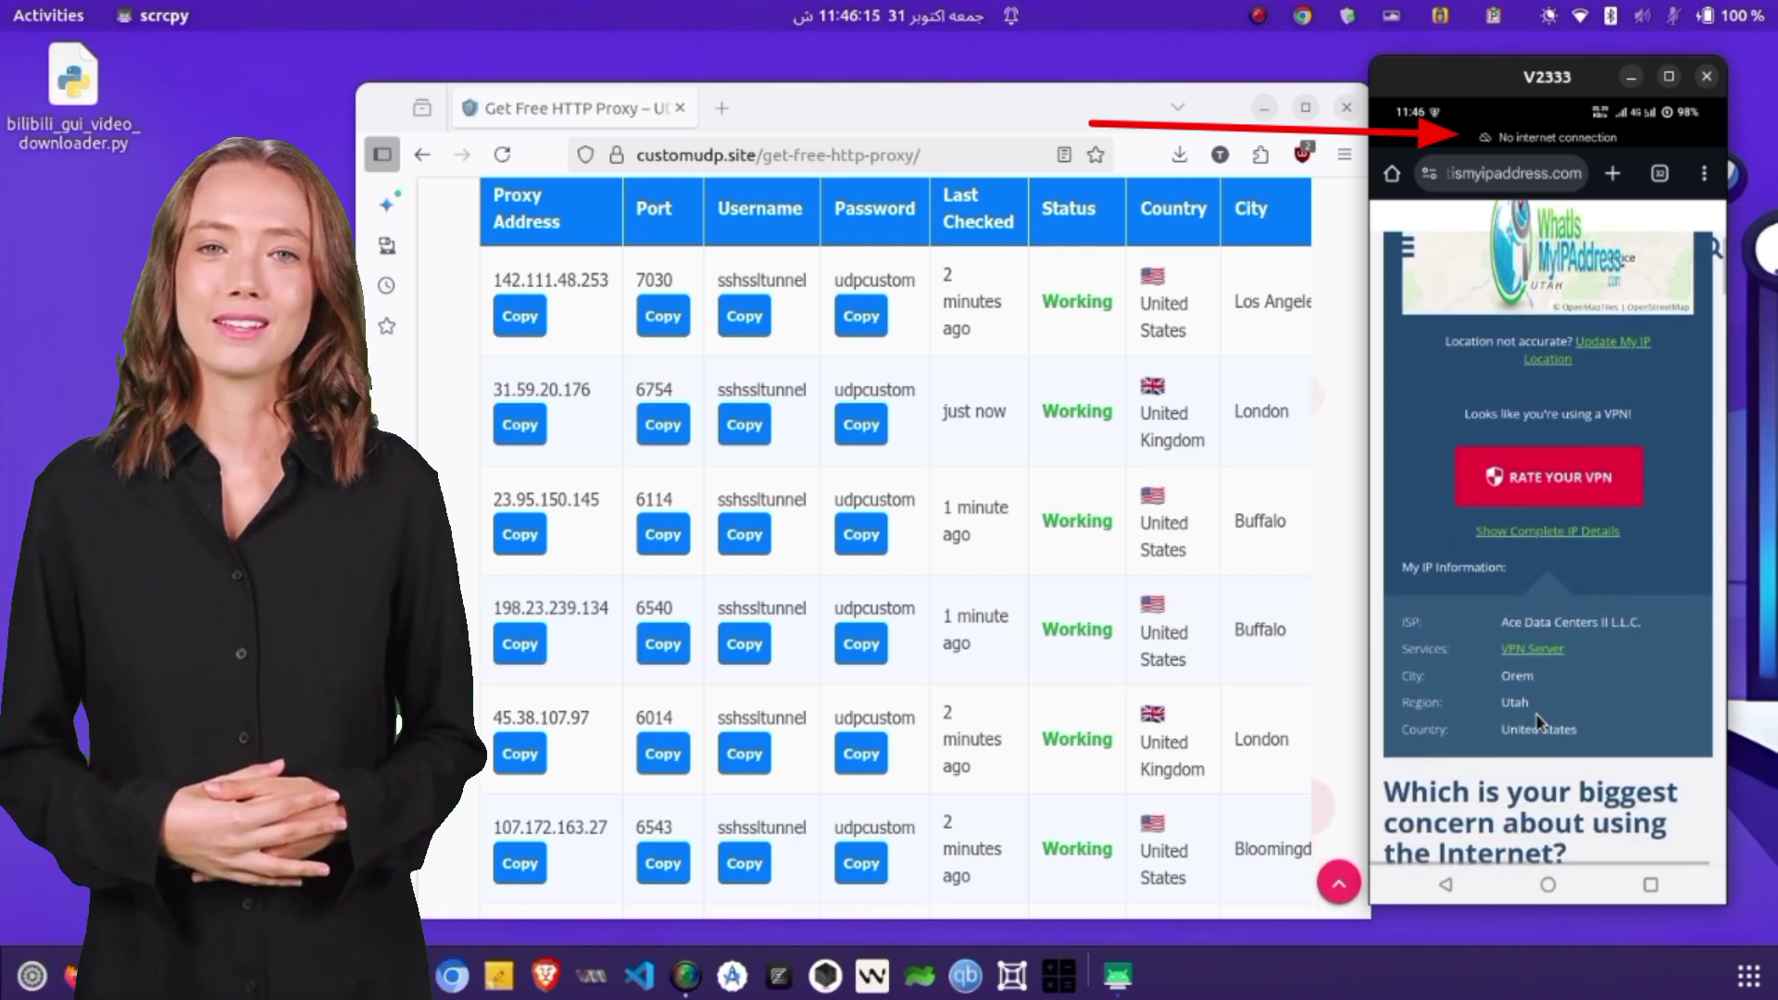
{"action": "scroll", "coordinate": [1609, 672], "scroll_direction": "down", "scroll_amount": 3}
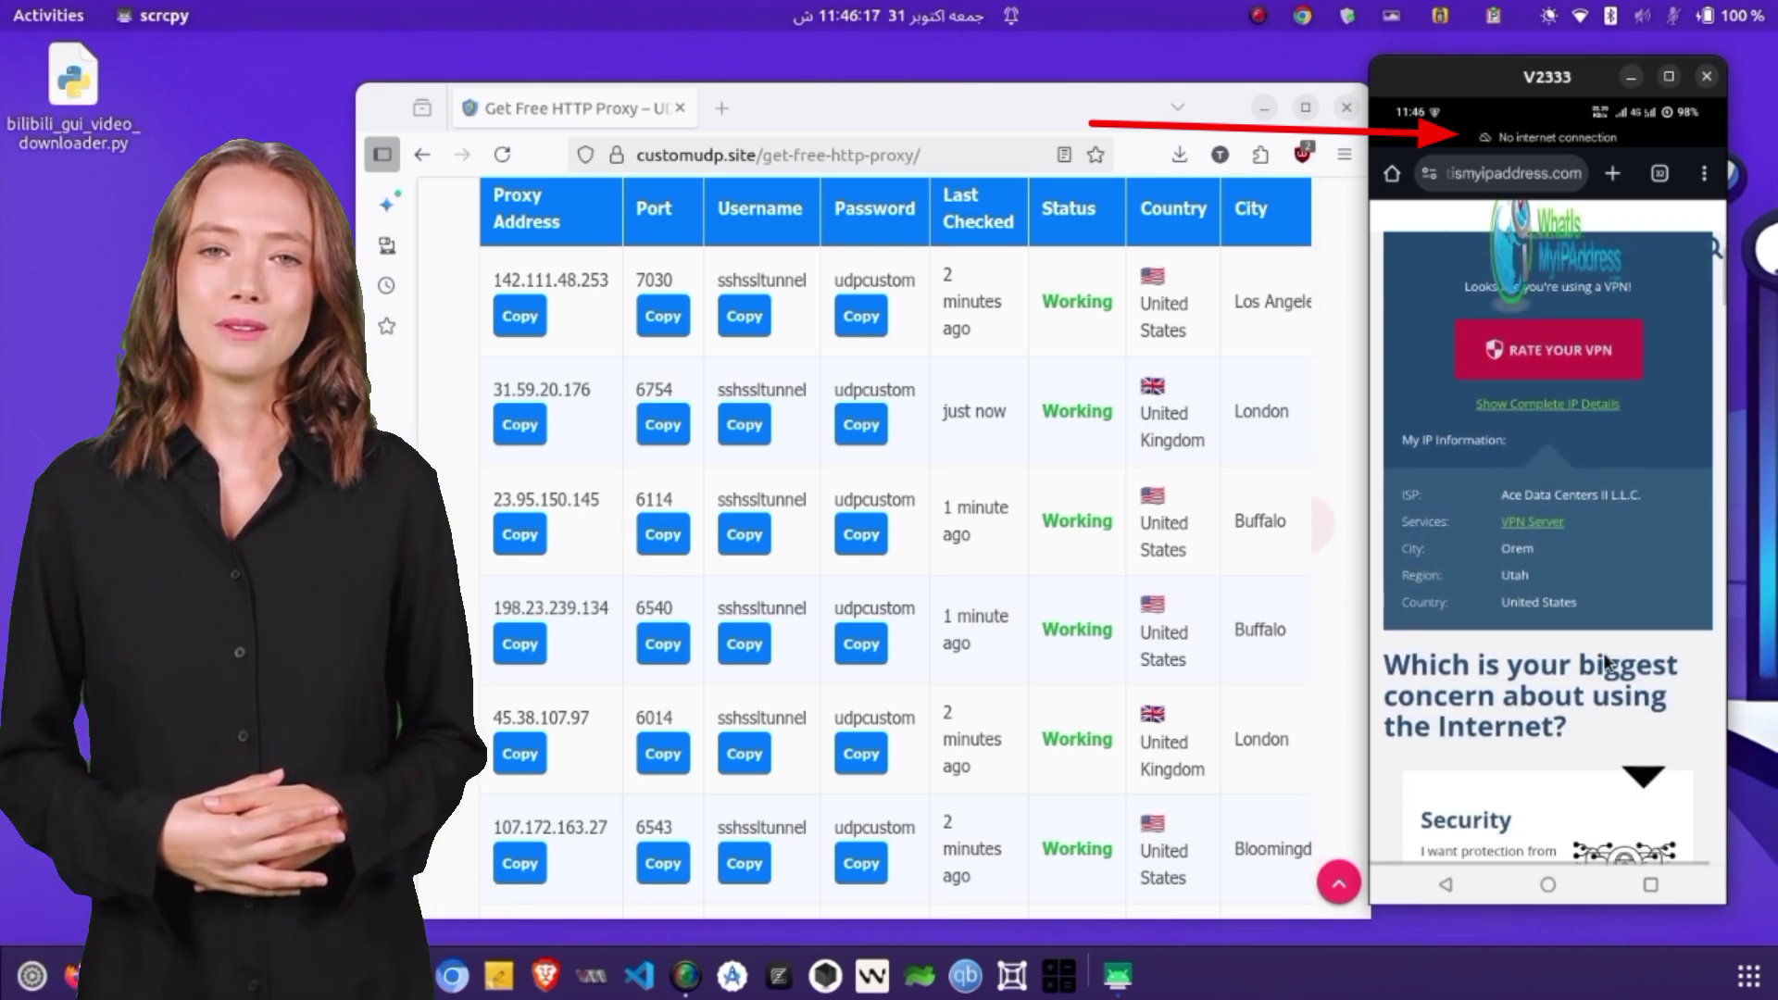
{"action": "scroll", "coordinate": [1585, 660], "scroll_direction": "down", "scroll_amount": 2}
{"action": "scroll", "coordinate": [1586, 659], "scroll_direction": "up", "scroll_amount": 5}
{"action": "scroll", "coordinate": [1553, 663], "scroll_direction": "up", "scroll_amount": 5}
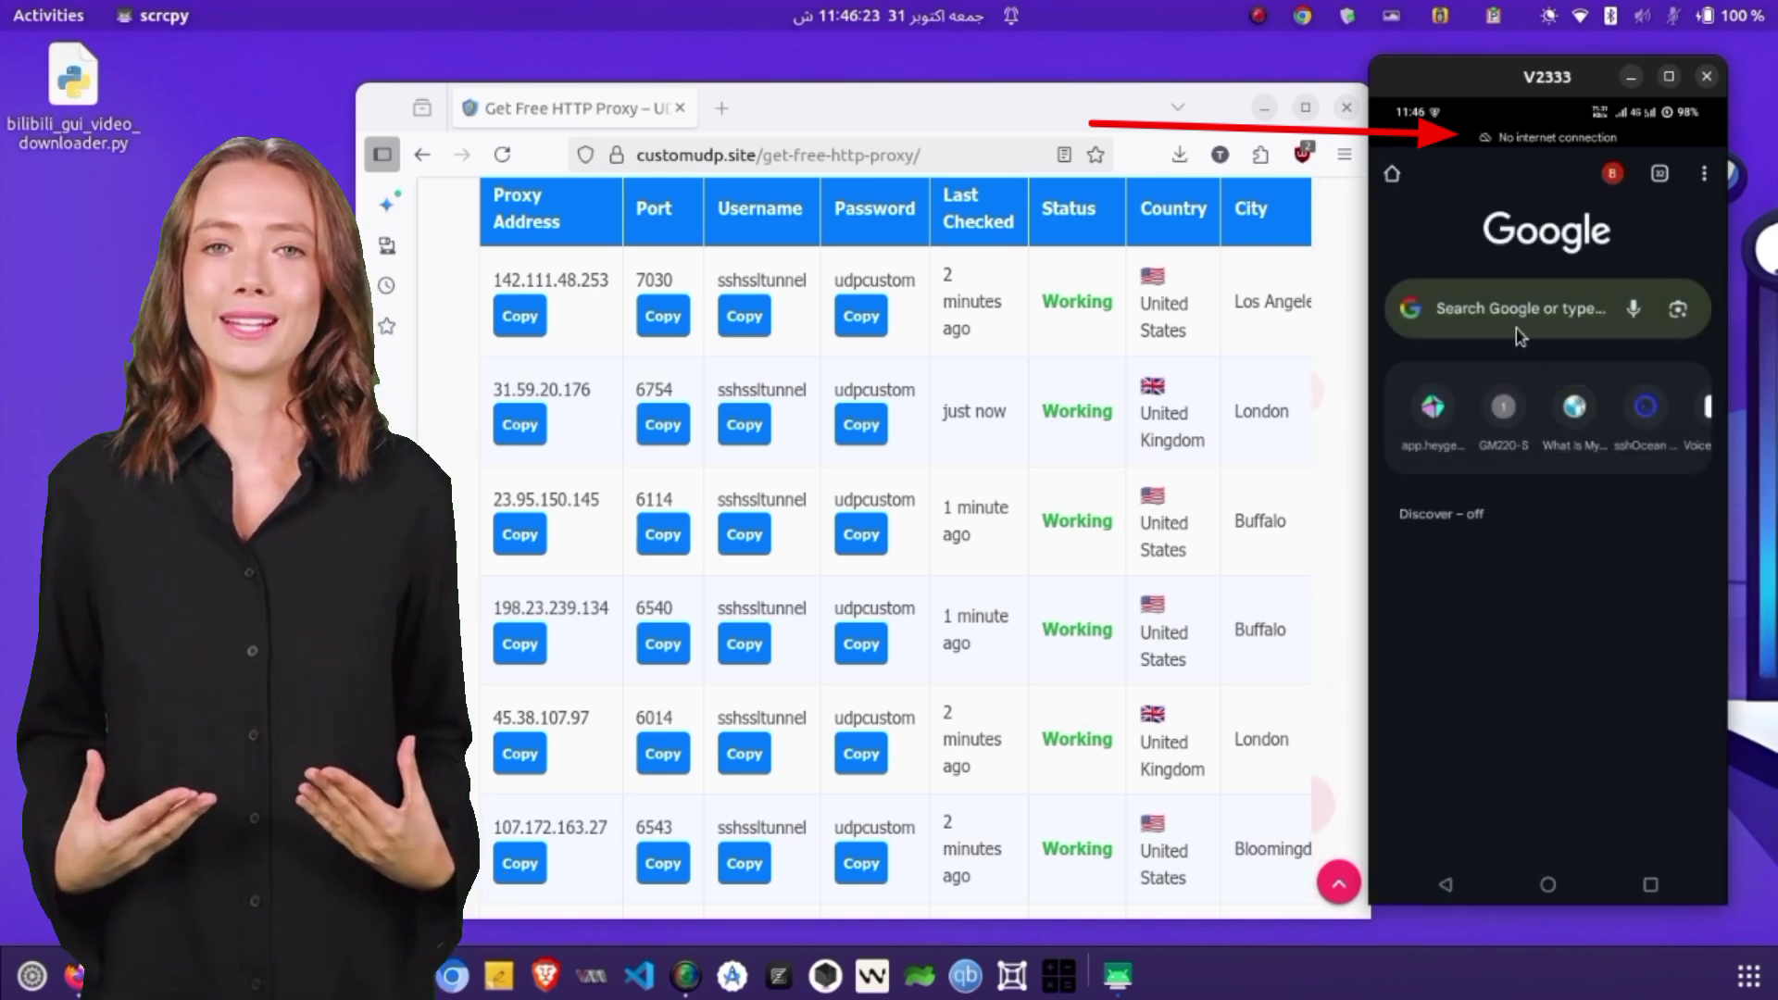
Search Google on the phone for 'no internet' to find troubleshooting results
{"action": "left_click", "coordinate": [1516, 329]}
{"action": "type", "text": "m"}
{"action": "key", "text": "BackSpace"}
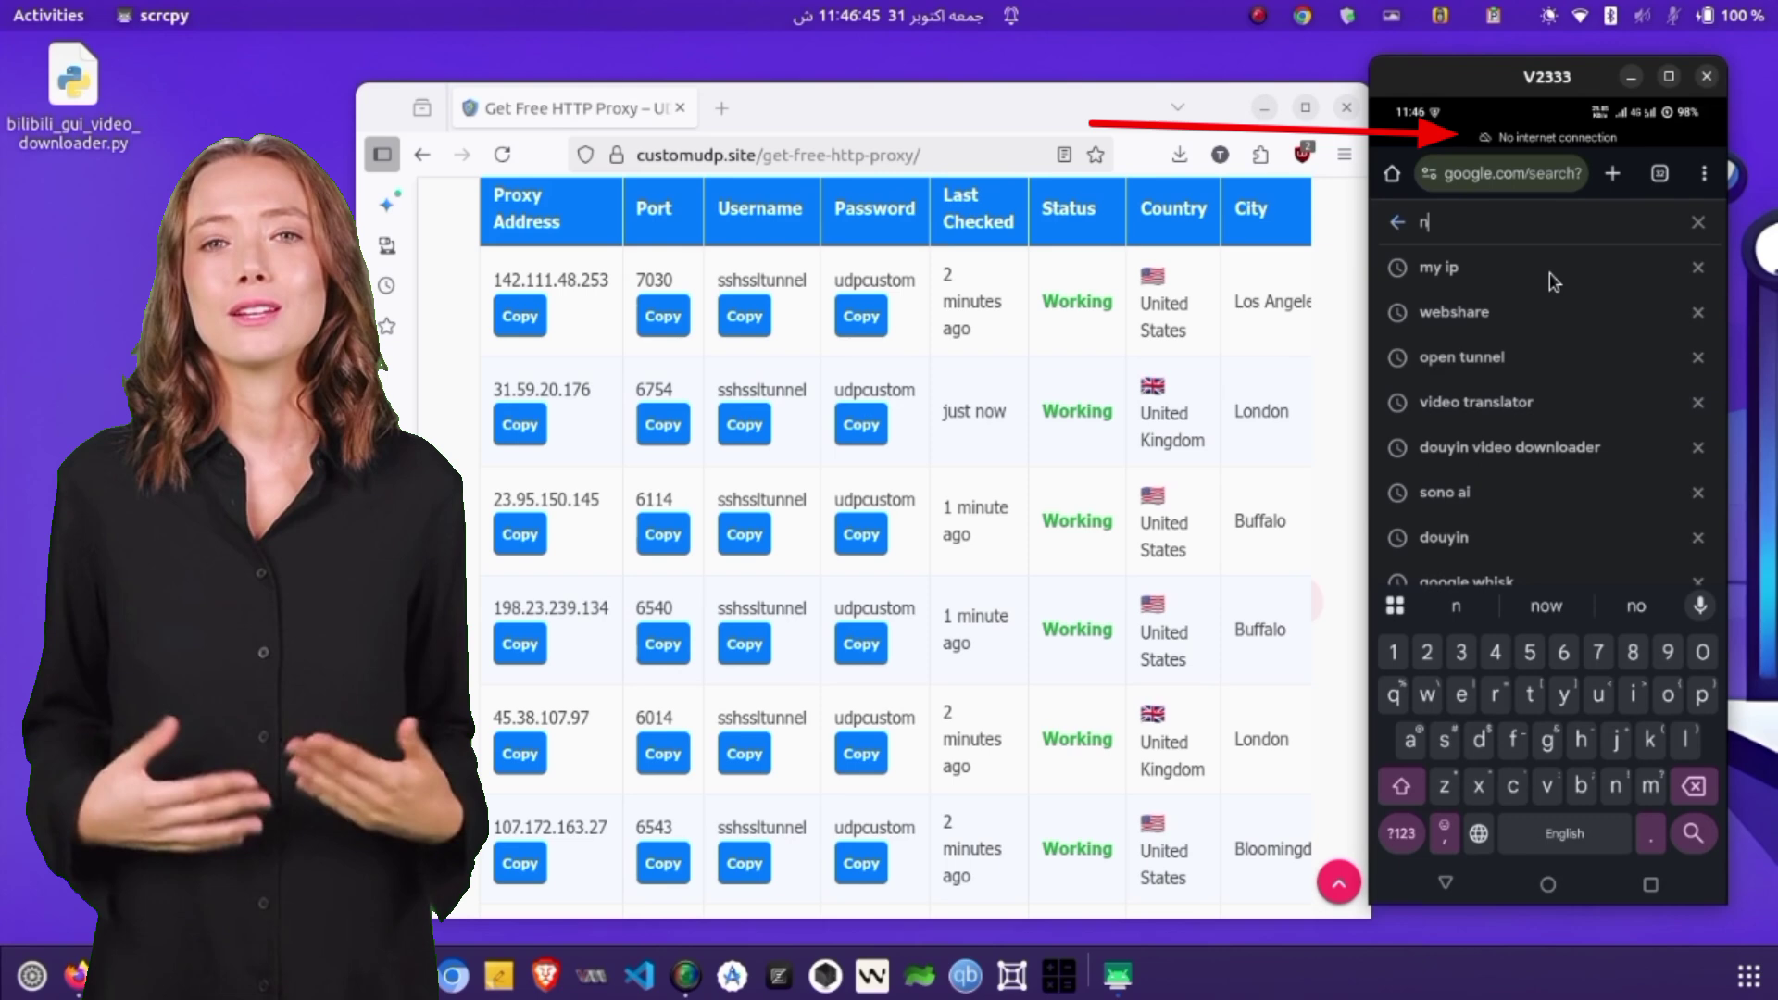
{"action": "type", "text": "no internet"}
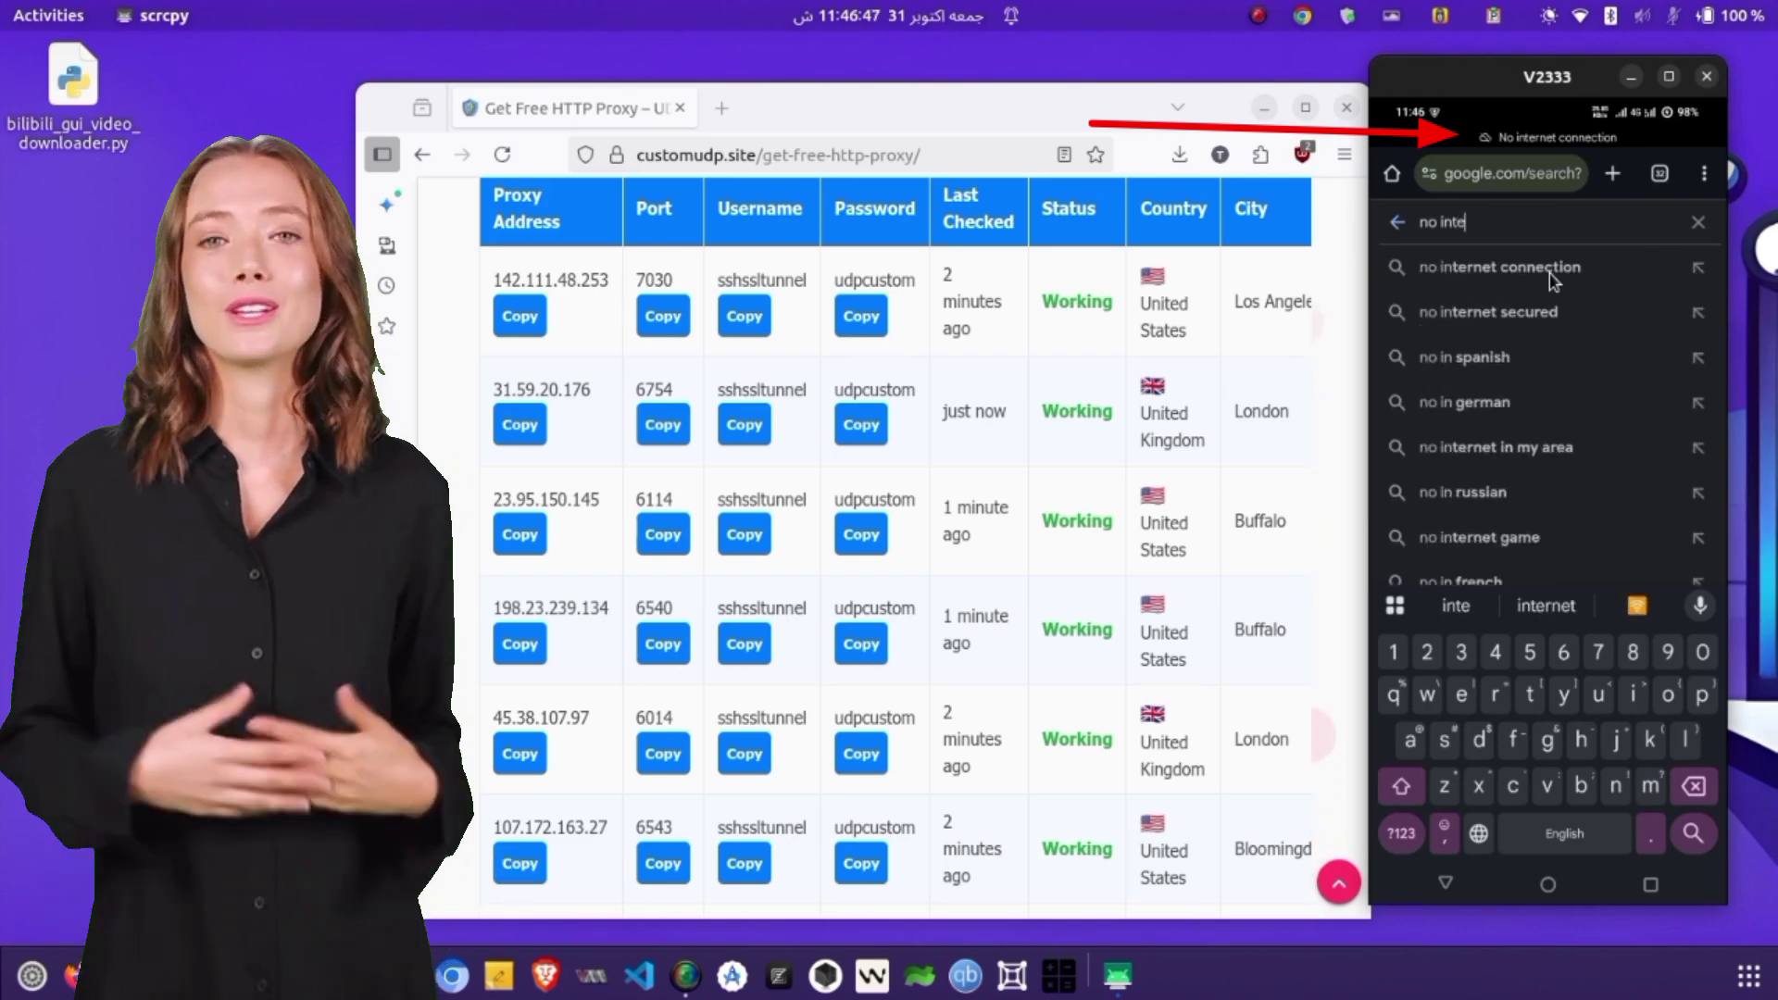
{"action": "key", "text": "Return"}
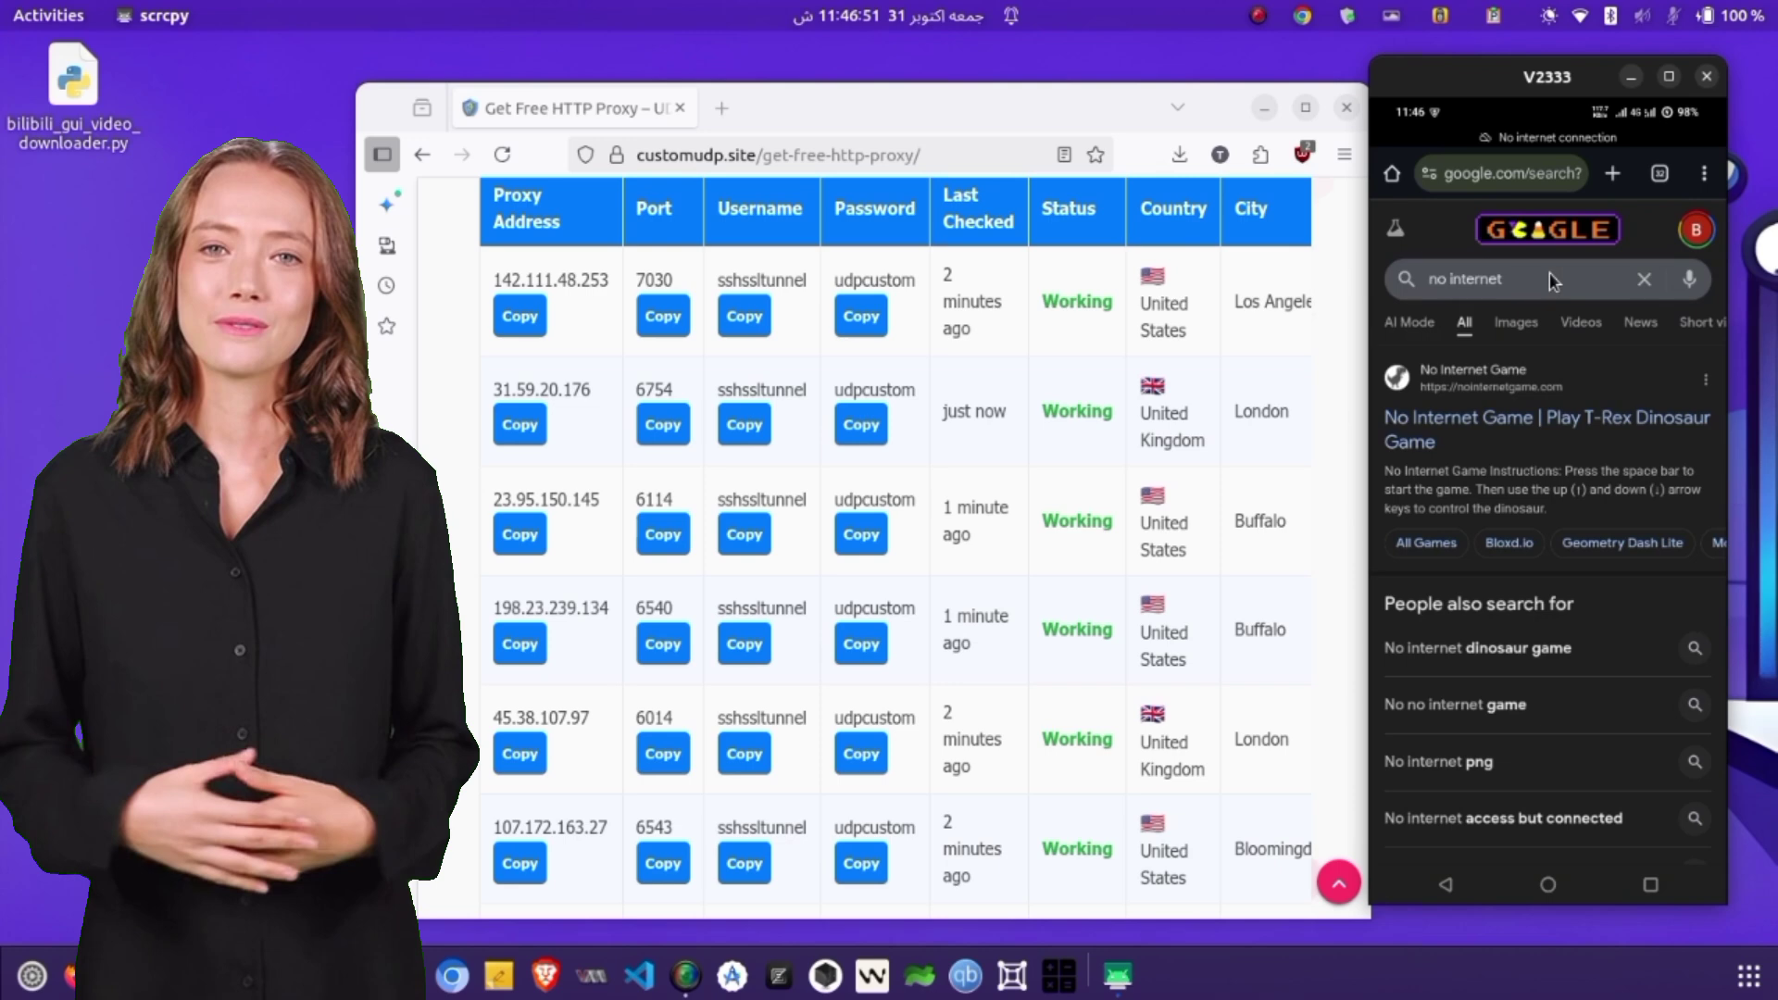
{"action": "scroll", "coordinate": [1699, 533], "scroll_direction": "down", "scroll_amount": 5}
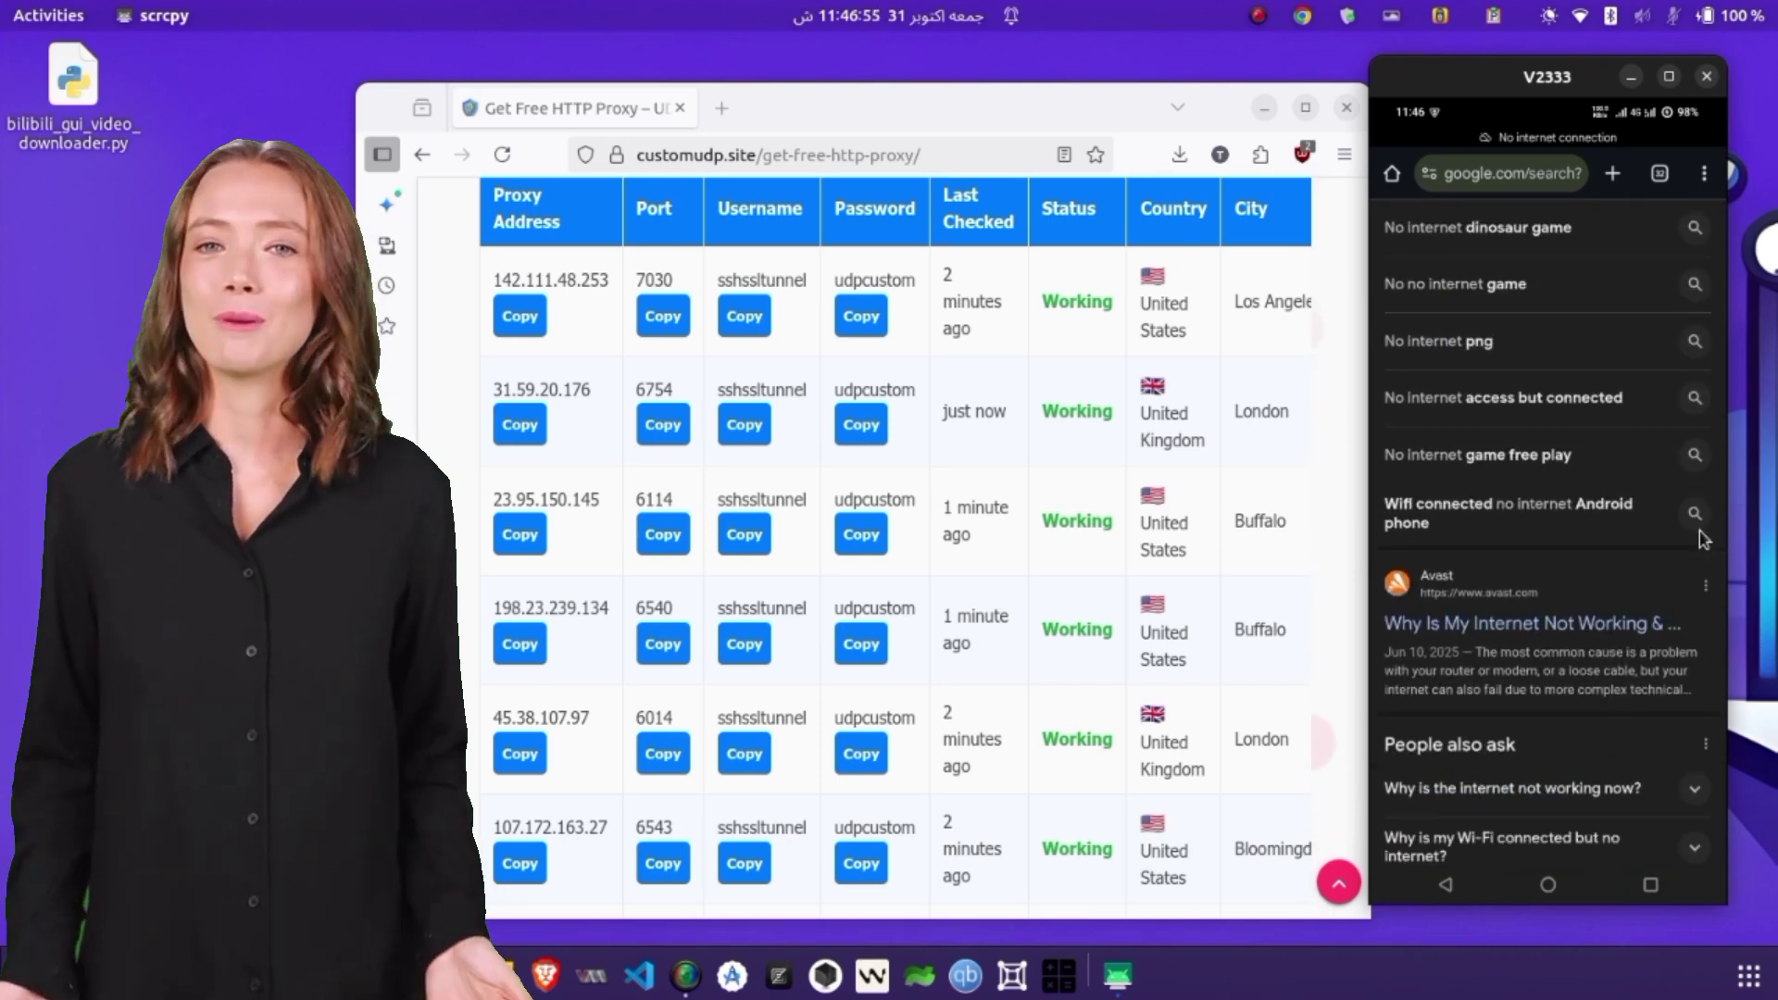
{"action": "scroll", "coordinate": [1702, 538], "scroll_direction": "down", "scroll_amount": 5}
{"action": "scroll", "coordinate": [1654, 490], "scroll_direction": "down", "scroll_amount": 5}
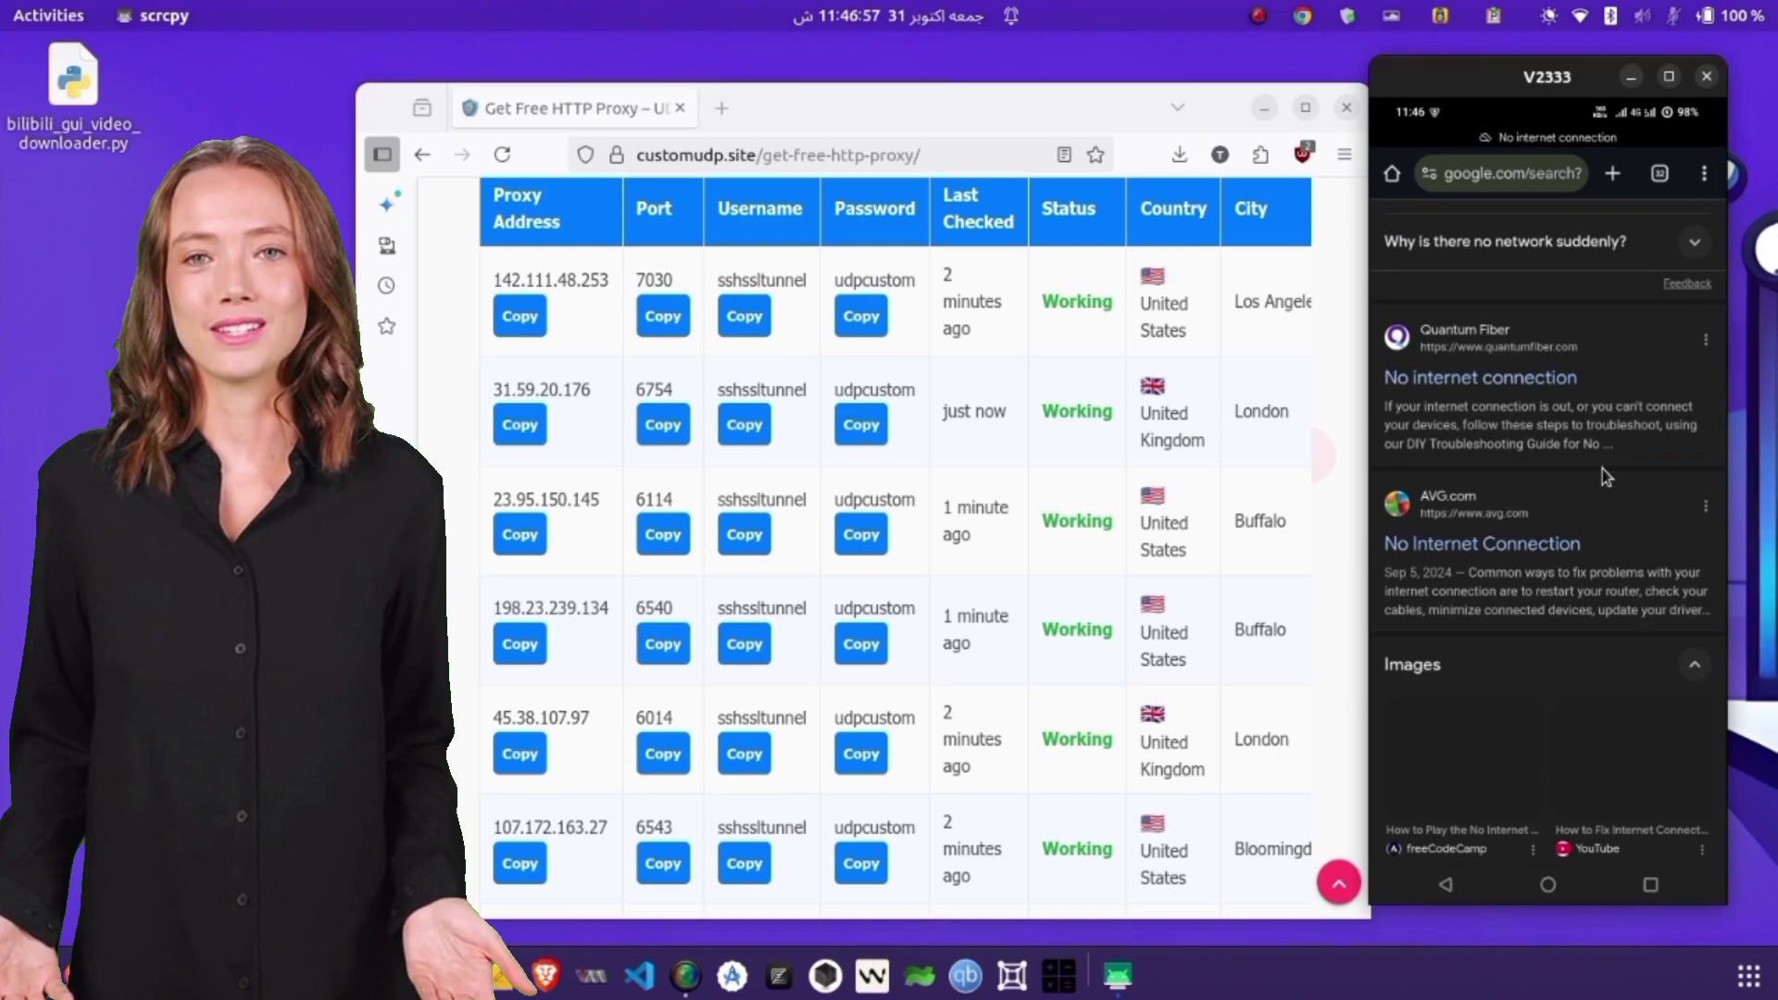